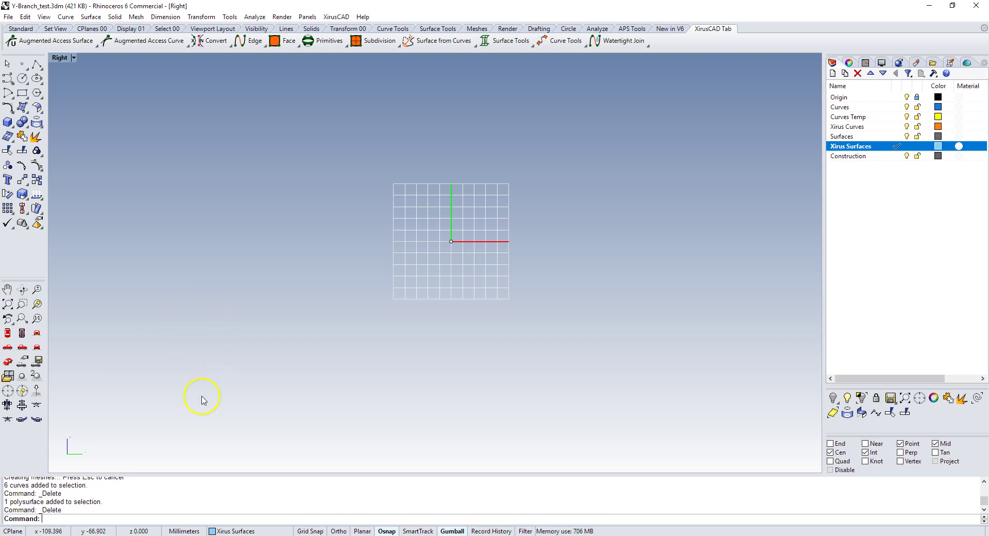
Step: Switch from Rhino to the XirusCAD Alpha download page in the browser
{"action": "left_click", "coordinate": [93, 512]}
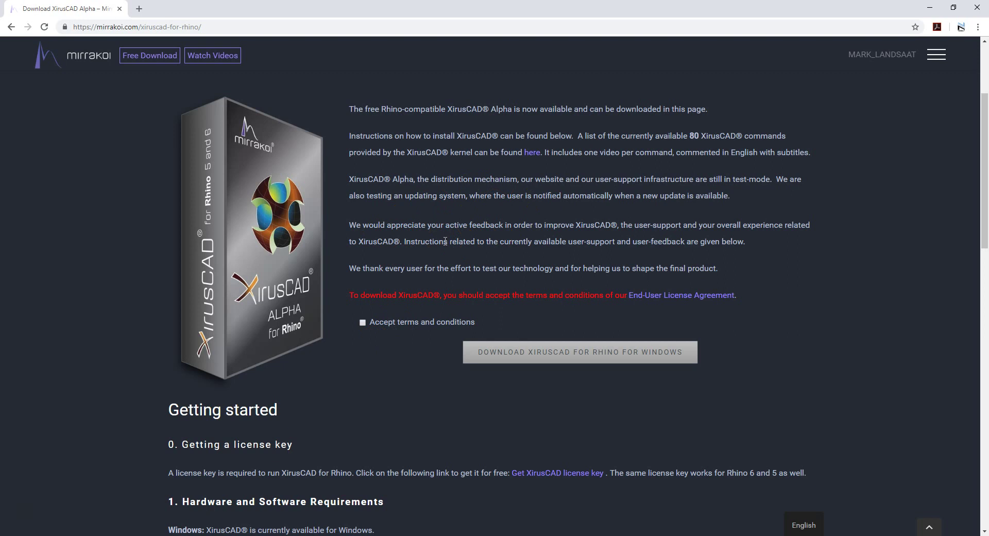
{"action": "left_click", "coordinate": [347, 271]}
{"action": "left_click", "coordinate": [331, 312]}
{"action": "left_click", "coordinate": [192, 511]}
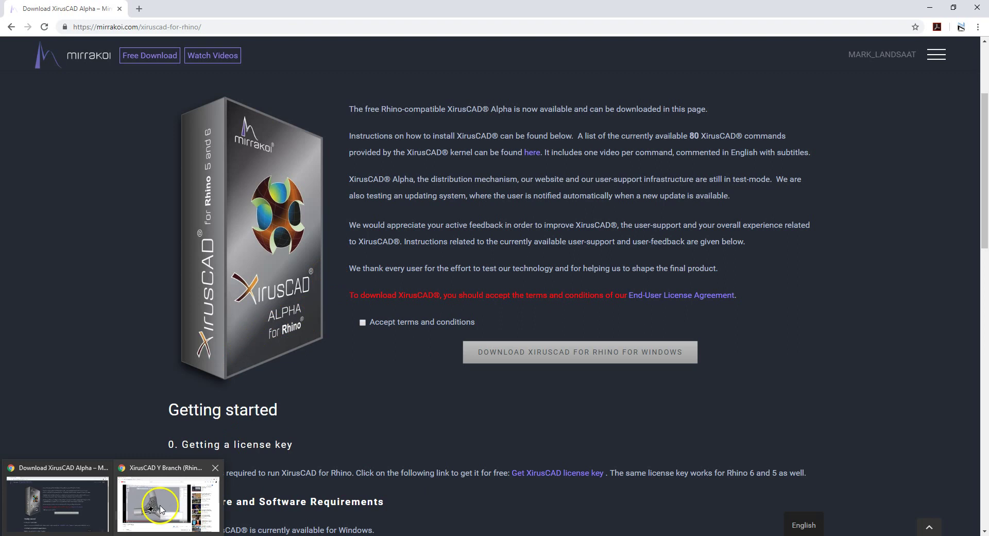
{"action": "mouse_move", "coordinate": [168, 501]}
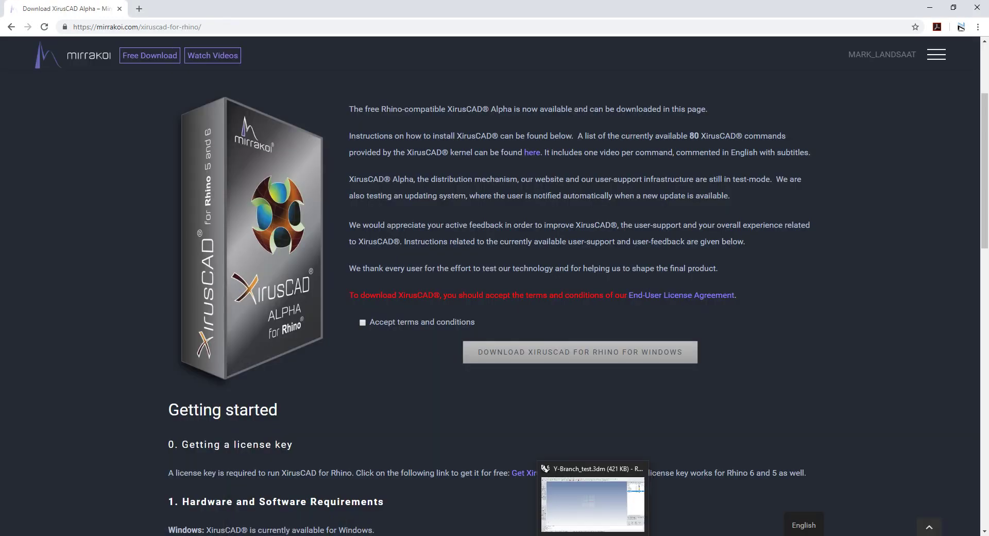
Step: Switch back to Rhino, where Y-Branch_test.3dm is open with an empty scene
{"action": "left_click", "coordinate": [600, 510]}
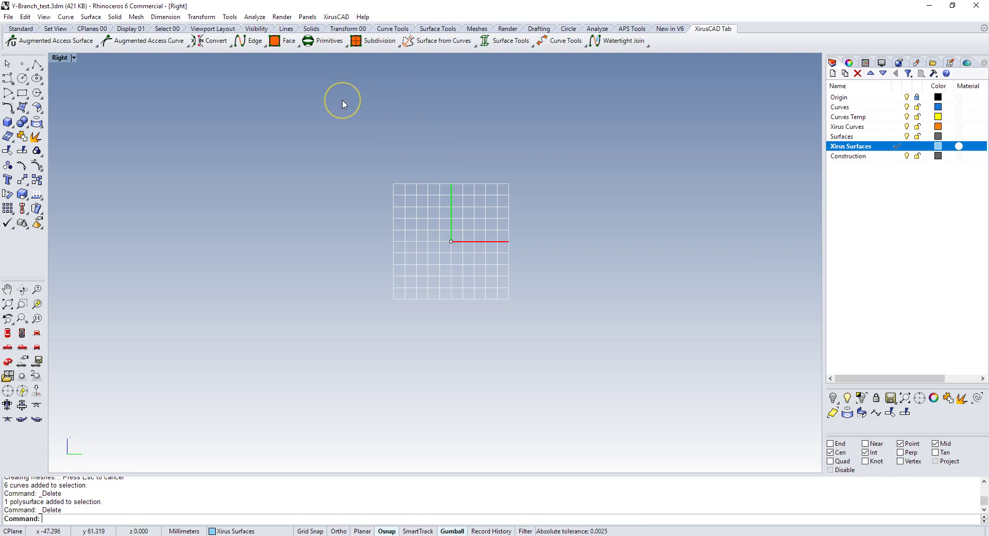
Step: Create a Xirus cylinder at the origin: 4 horizontal points, radius 25, vertical length 50
{"action": "left_click", "coordinate": [324, 41]}
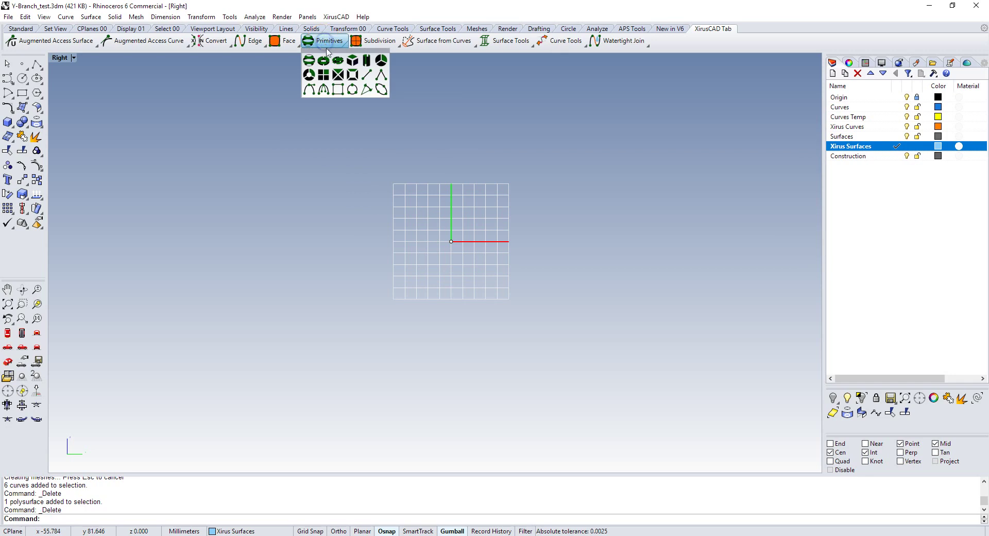
{"action": "left_click", "coordinate": [368, 61]}
{"action": "type", "text": "4"}
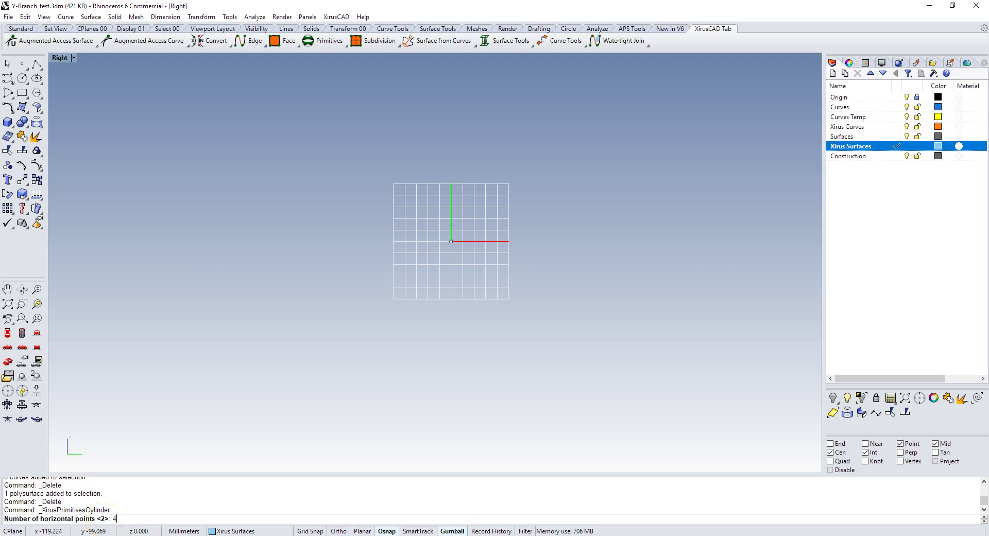
{"action": "key", "text": "Return"}
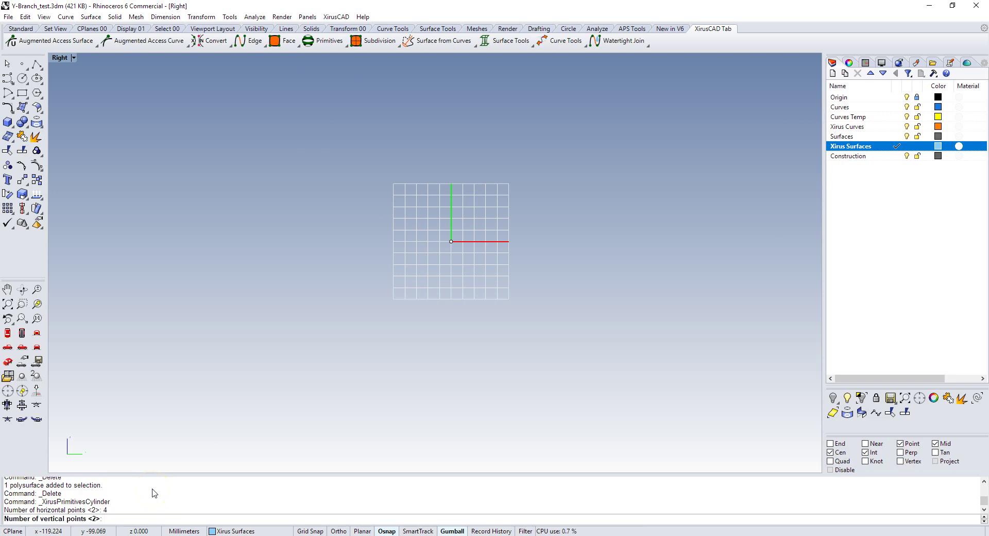
{"action": "key", "text": "Return"}
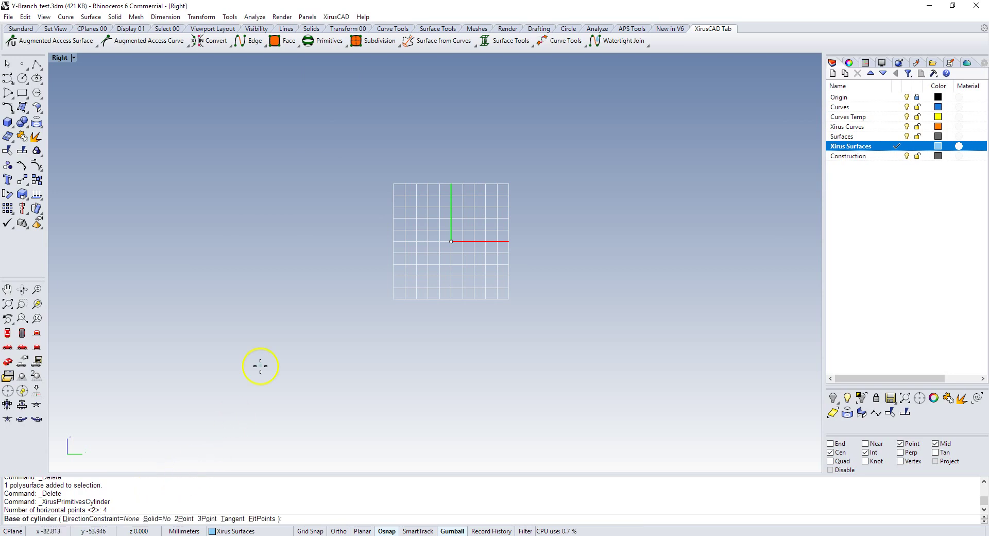
{"action": "type", "text": "0"}
{"action": "key", "text": "Return"}
{"action": "type", "text": "25"}
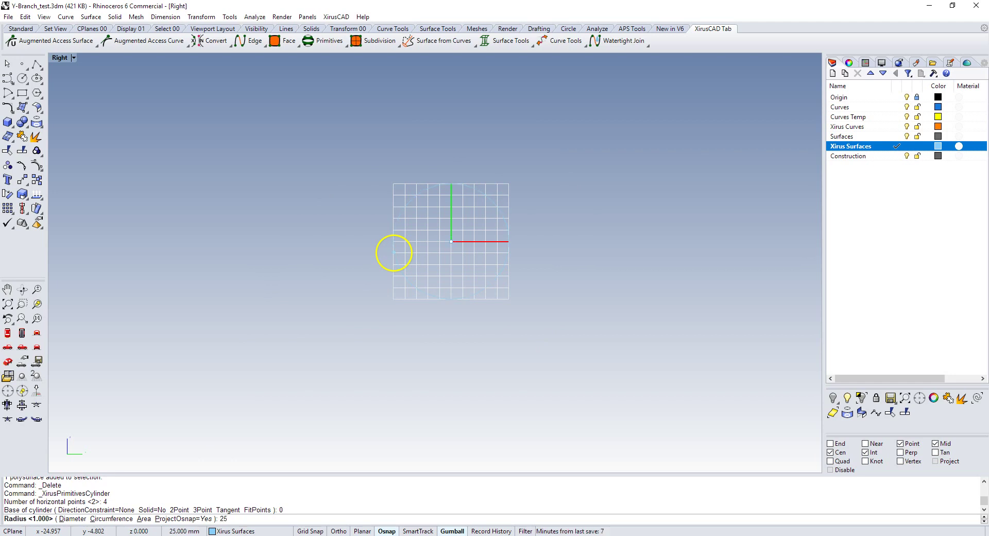
{"action": "key", "text": "Return"}
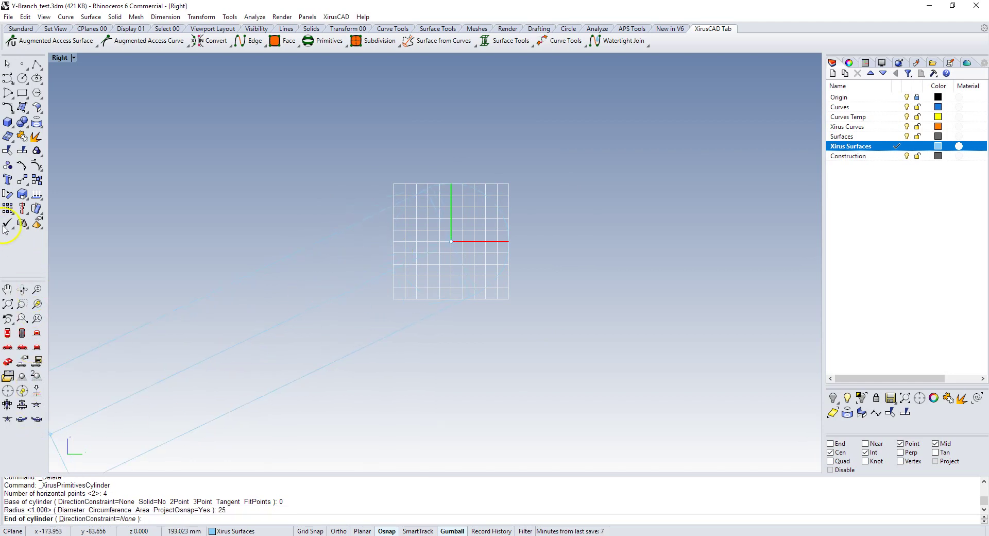
{"action": "left_click", "coordinate": [8, 361]}
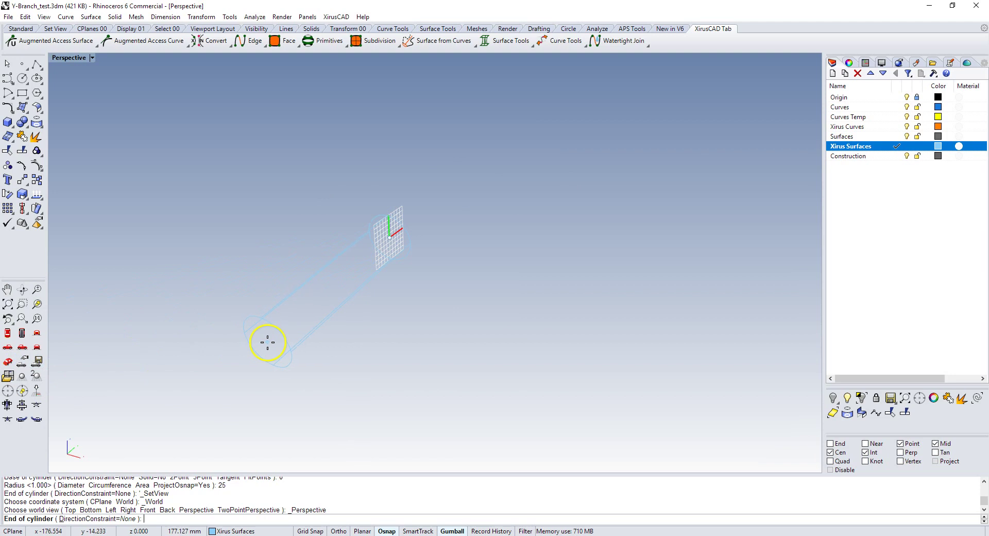
{"action": "left_click", "coordinate": [82, 518]}
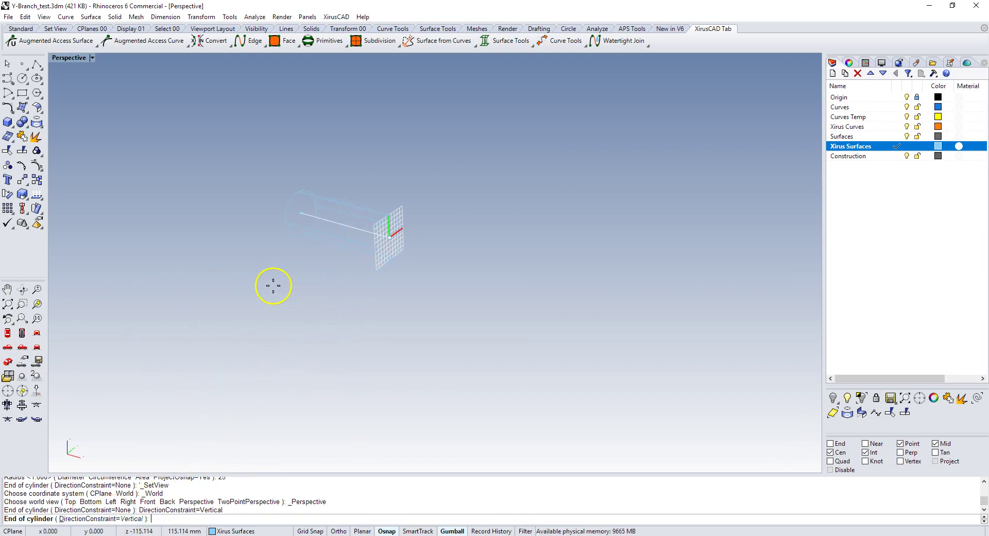
{"action": "right_click_drag", "start_coordinate": [352, 302], "coordinate": [328, 298]}
{"action": "type", "text": "50"}
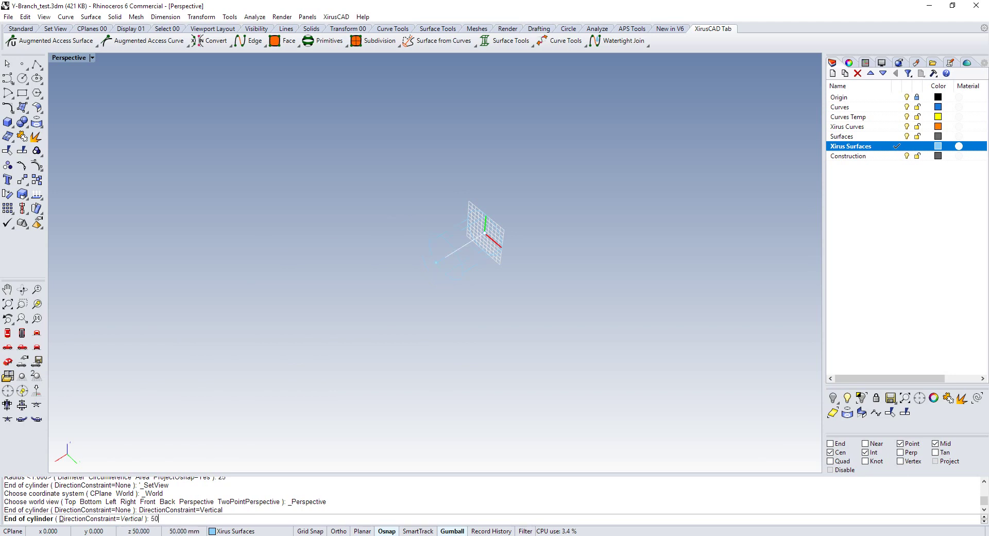
{"action": "key", "text": "Return"}
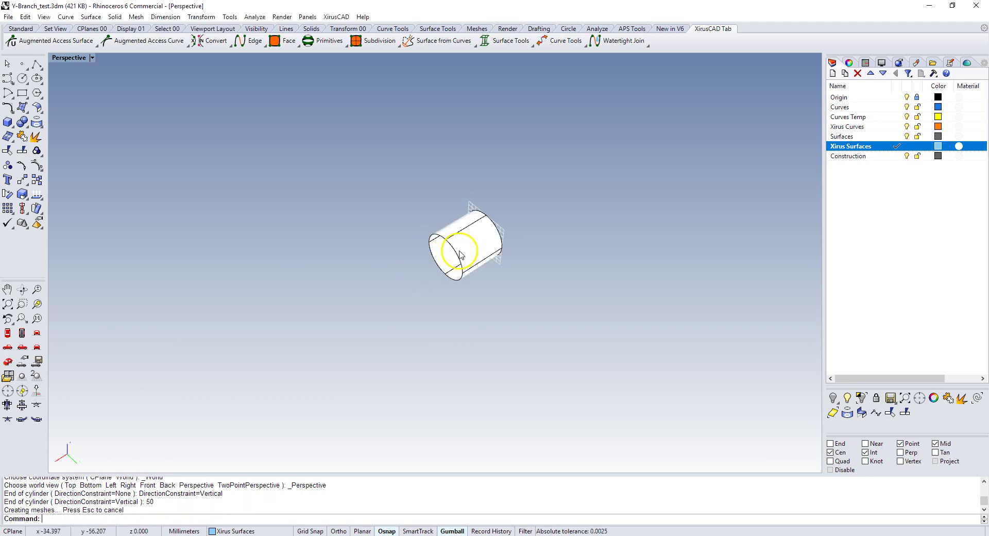
Step: In Top view, rotate the cylinder 90° about its left edge
{"action": "right_click", "coordinate": [361, 258]}
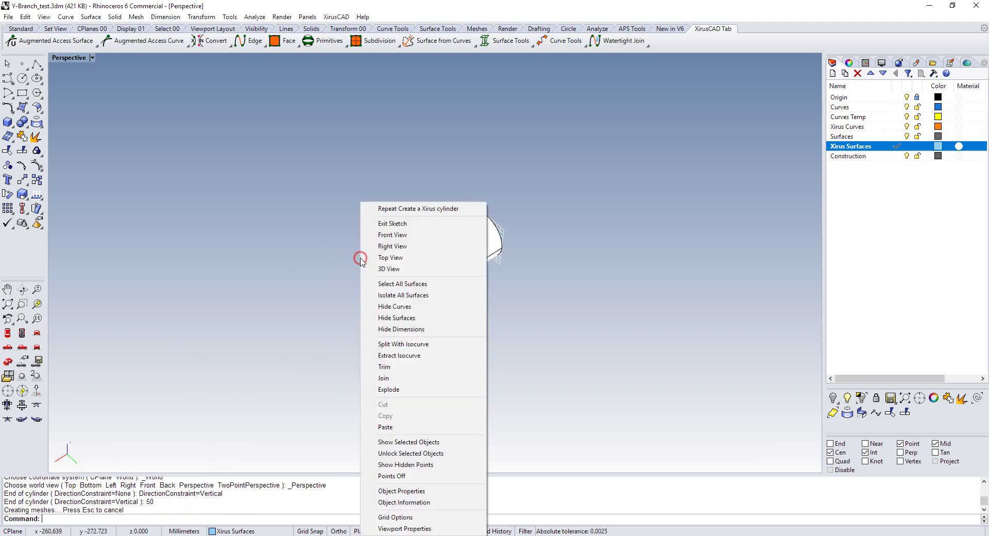
{"action": "left_click", "coordinate": [386, 247]}
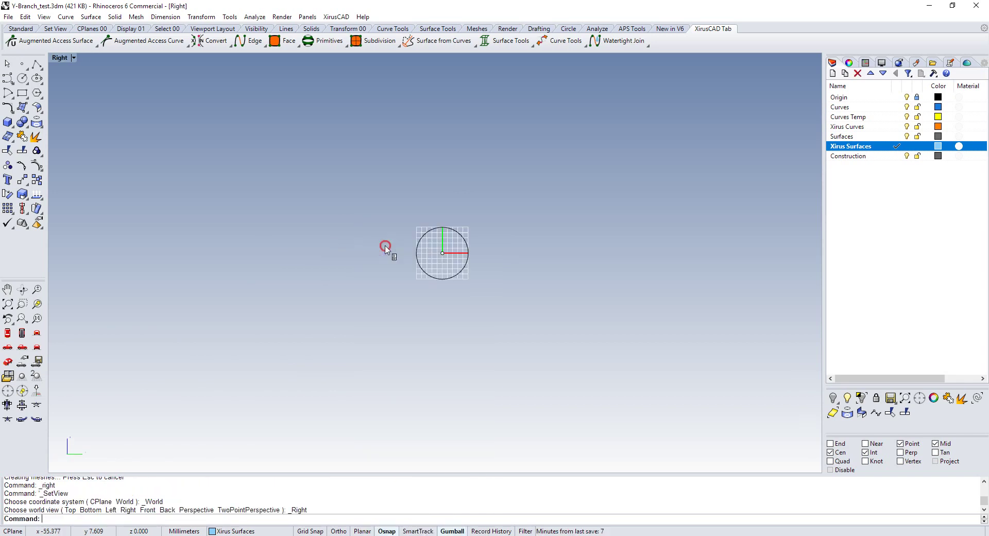
{"action": "right_click", "coordinate": [385, 247]}
{"action": "left_click", "coordinate": [398, 248]}
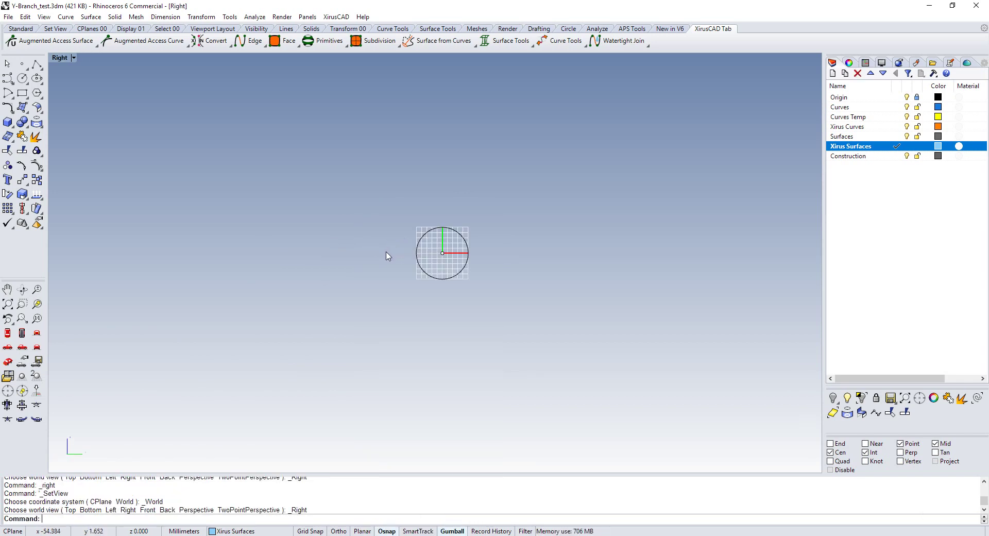
{"action": "right_click", "coordinate": [386, 257]}
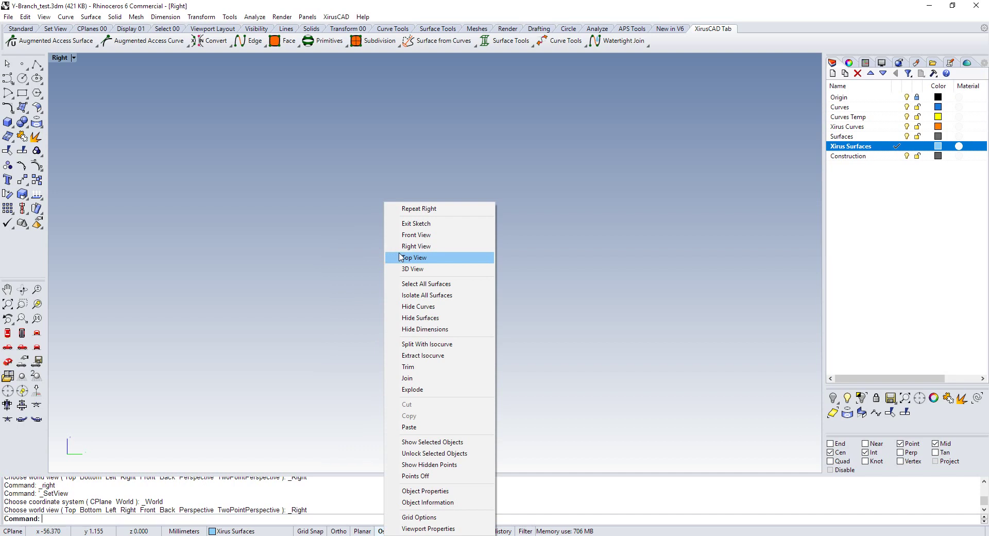
{"action": "left_click", "coordinate": [399, 257]}
{"action": "left_click", "coordinate": [387, 278]}
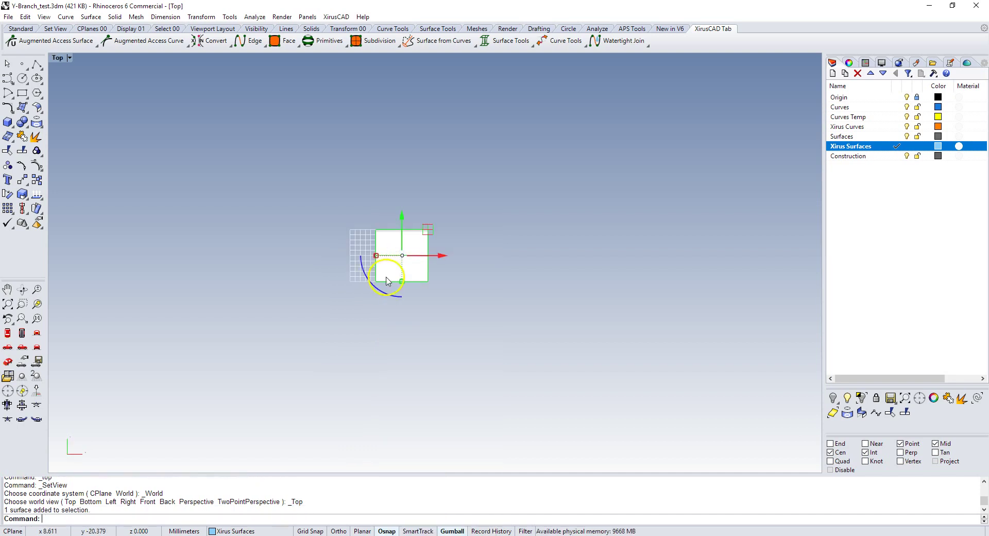
{"action": "right_click", "coordinate": [484, 375]}
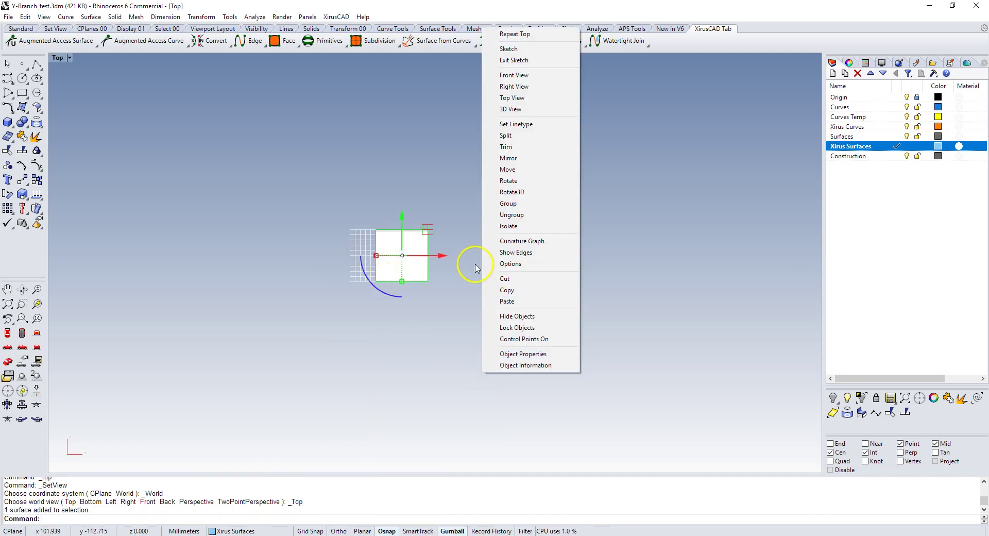
{"action": "left_click", "coordinate": [508, 181]}
{"action": "left_click", "coordinate": [378, 257]}
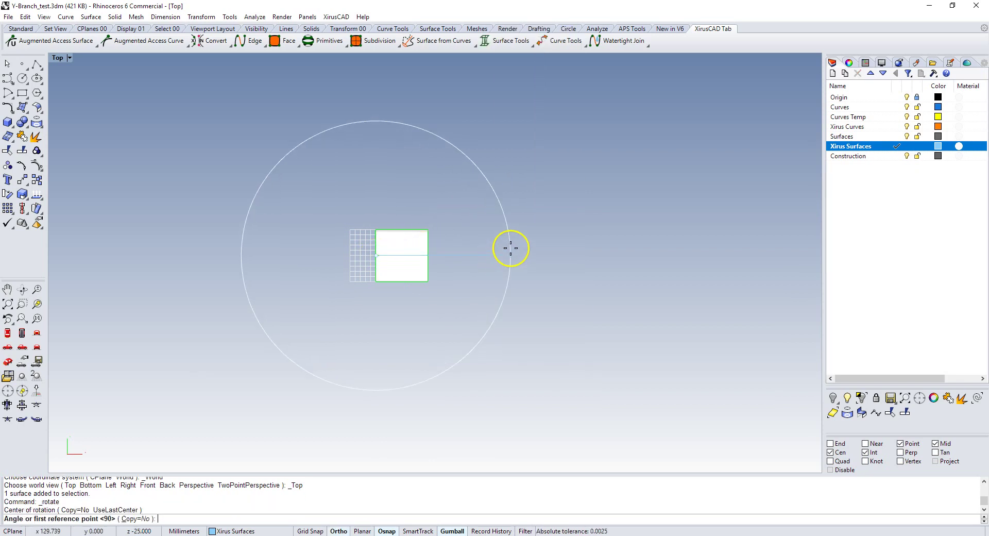
{"action": "left_click", "coordinate": [510, 255]}
{"action": "left_click", "coordinate": [471, 354]}
Step: In Right view, rotate the cylinder -90° about its edge midpoint so it lies horizontally
{"action": "right_click", "coordinate": [511, 310]}
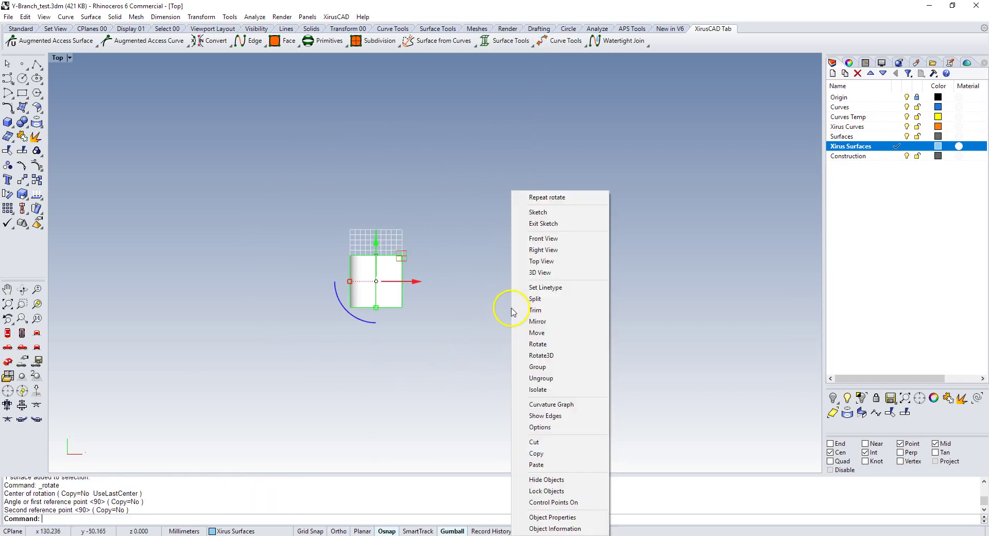
{"action": "left_click", "coordinate": [552, 254]}
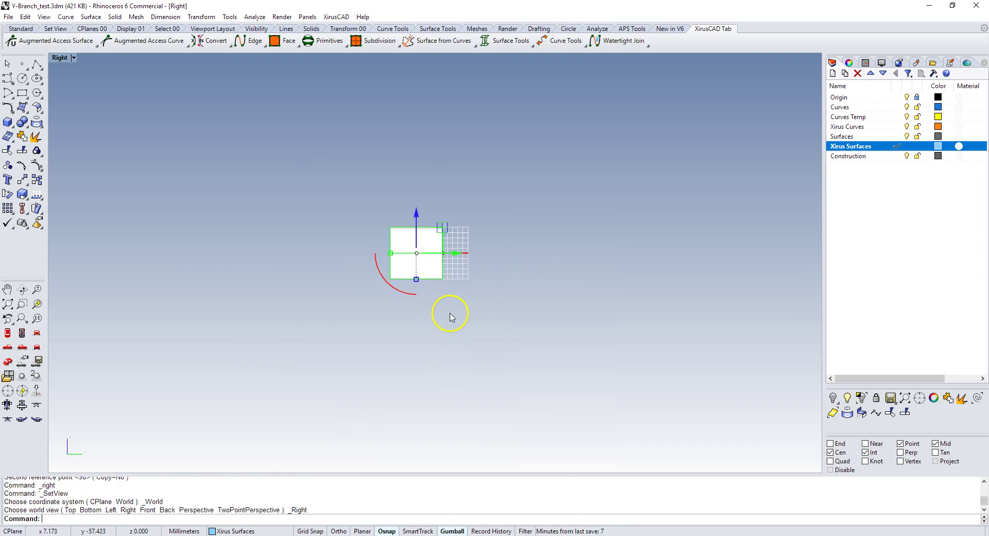
{"action": "right_click", "coordinate": [535, 278]}
{"action": "left_click", "coordinate": [555, 247]}
{"action": "right_click", "coordinate": [550, 246]}
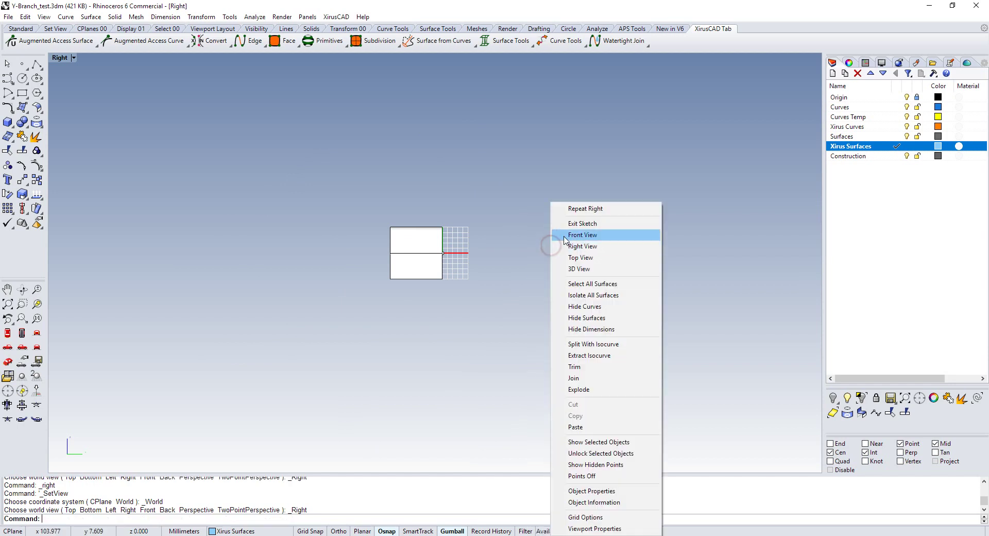
{"action": "left_click", "coordinate": [565, 235]}
{"action": "right_click", "coordinate": [563, 237]}
{"action": "left_click", "coordinate": [562, 246]}
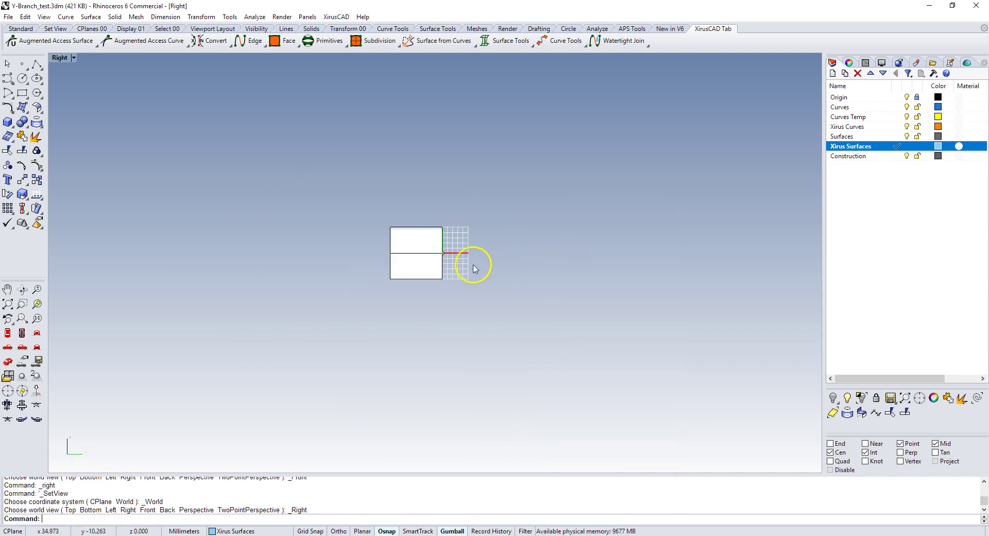
{"action": "left_click", "coordinate": [407, 242]}
{"action": "right_click", "coordinate": [547, 193]}
{"action": "left_click", "coordinate": [552, 331]}
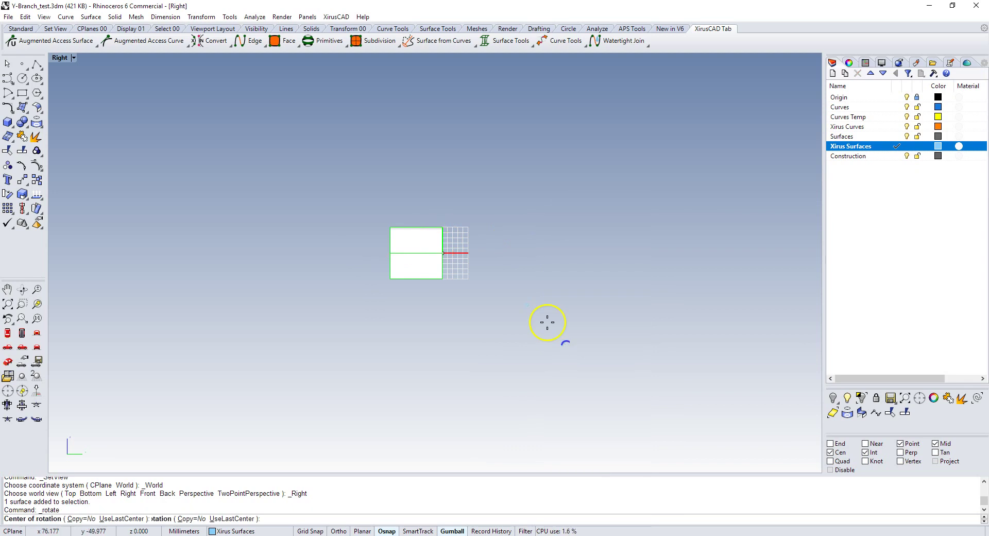
{"action": "left_click", "coordinate": [442, 252]}
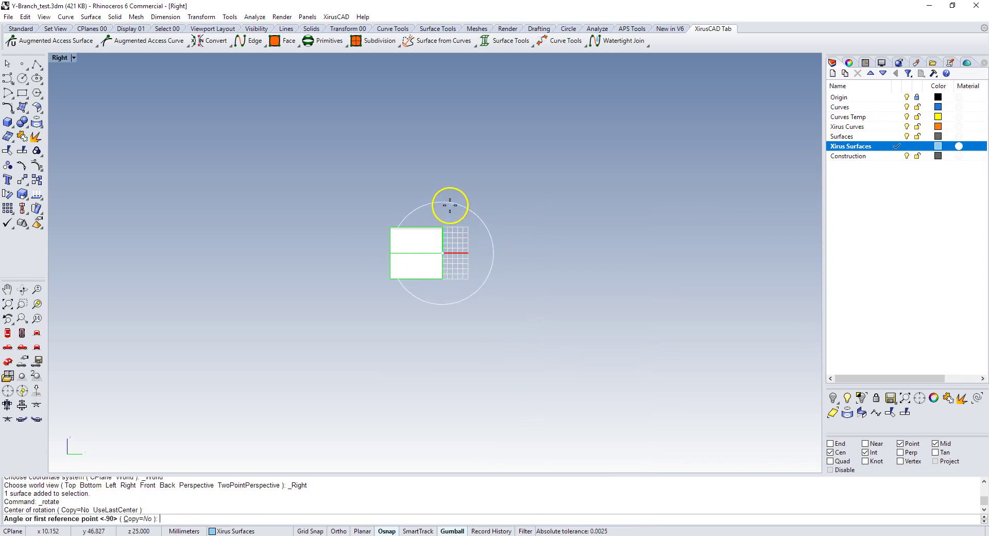
{"action": "left_click", "coordinate": [459, 180]}
{"action": "left_click", "coordinate": [355, 178]}
{"action": "right_click", "coordinate": [357, 179]}
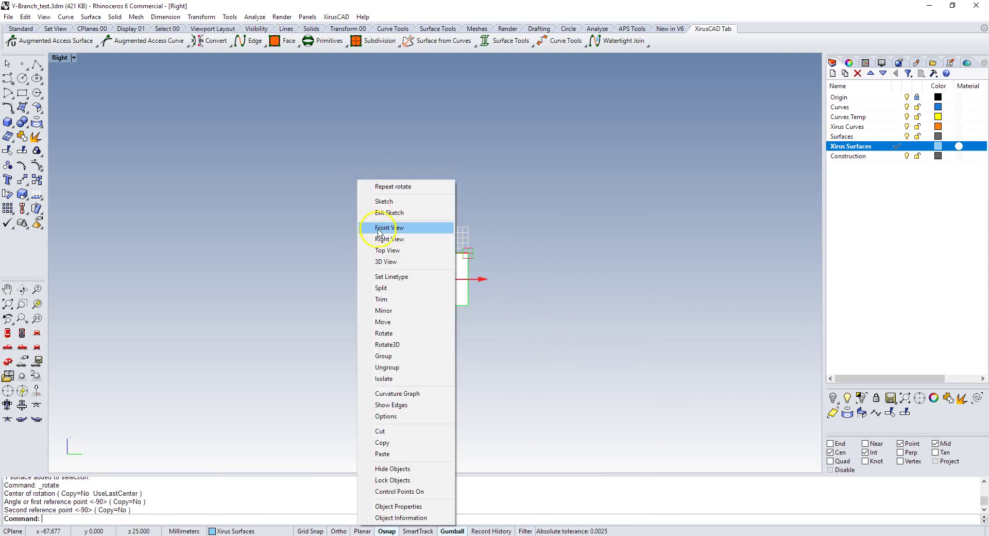
{"action": "left_click", "coordinate": [379, 229]}
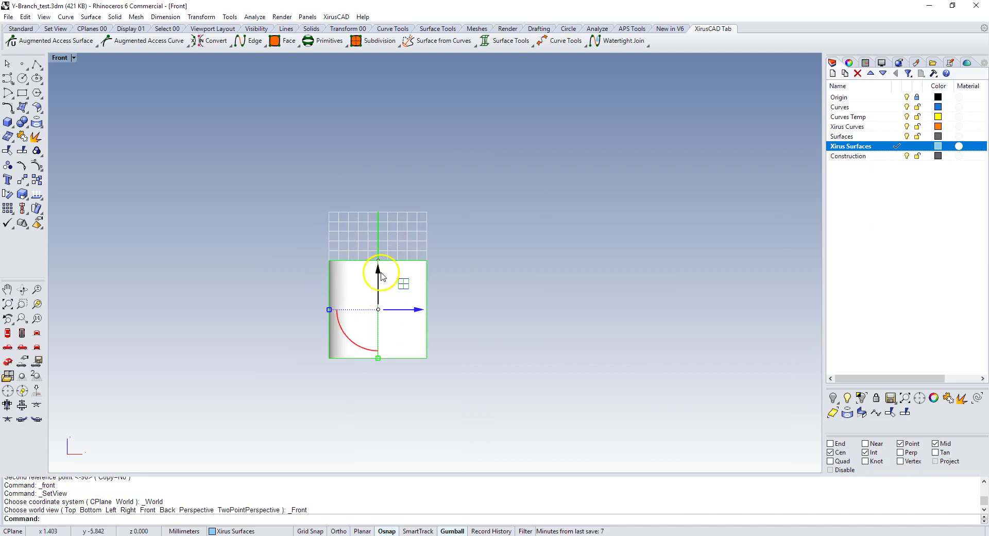
Step: In Perspective, rotate the cylinder 45° about its own axis with the gumball
{"action": "right_click", "coordinate": [503, 265]}
{"action": "left_click", "coordinate": [518, 273]}
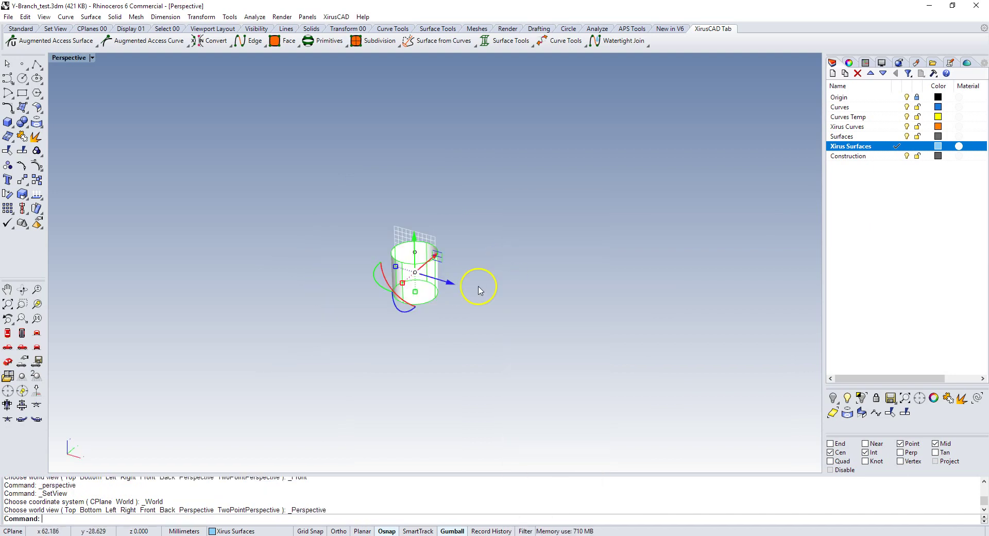
{"action": "scroll", "coordinate": [438, 281], "scroll_direction": "up", "scroll_amount": 2}
{"action": "left_click", "coordinate": [338, 280]}
{"action": "left_click", "coordinate": [384, 292]}
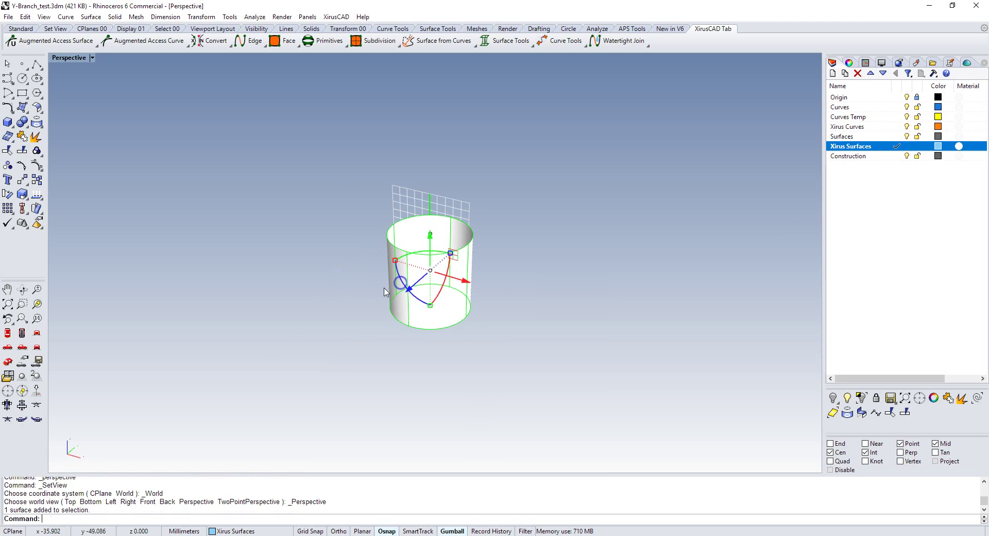
{"action": "left_click", "coordinate": [423, 253]}
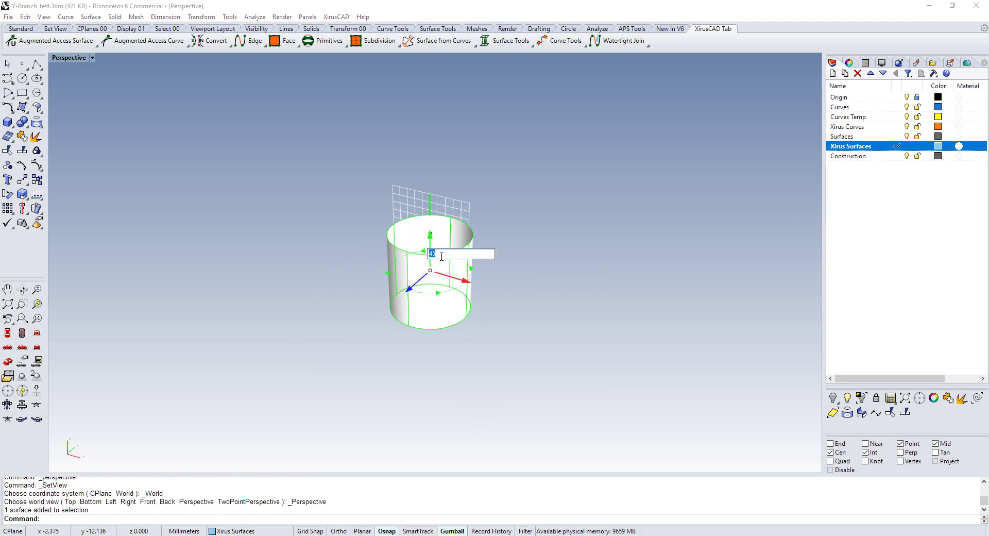
{"action": "key", "text": "Return"}
{"action": "left_click", "coordinate": [586, 294]}
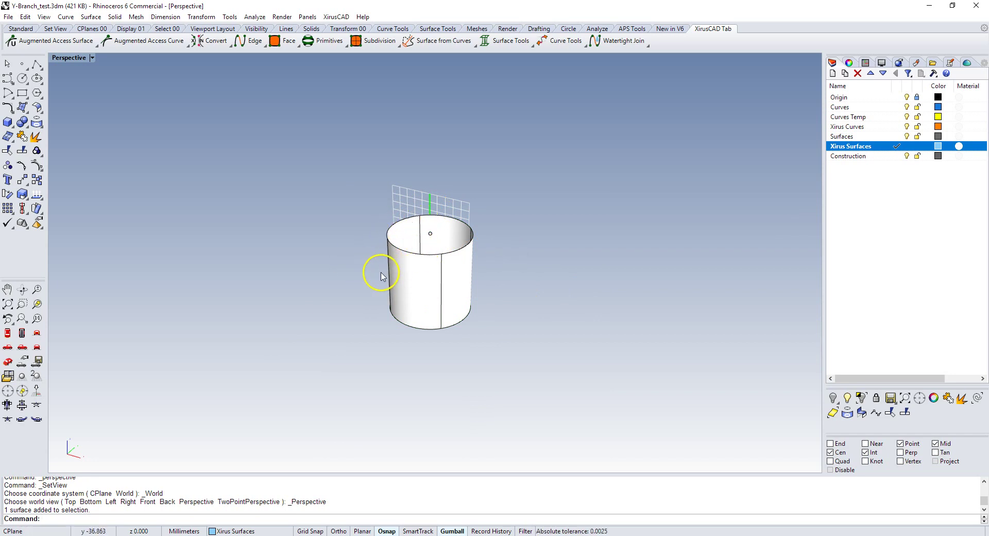
Step: Move the cylinder down with the gumball Z arrow so it sits below the origin
{"action": "left_click", "coordinate": [425, 283]}
{"action": "left_click", "coordinate": [428, 246]}
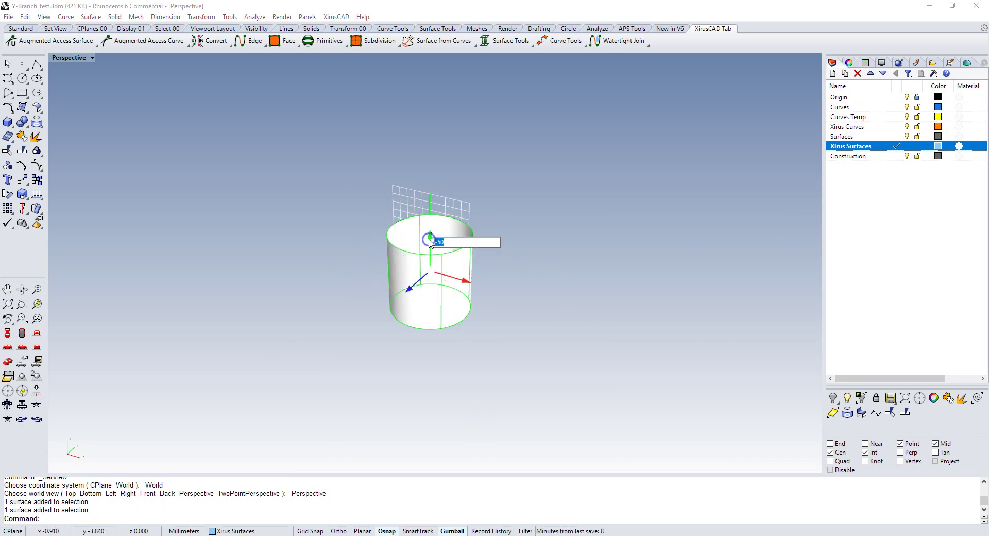
{"action": "left_click", "coordinate": [508, 258]}
{"action": "right_click", "coordinate": [541, 265]}
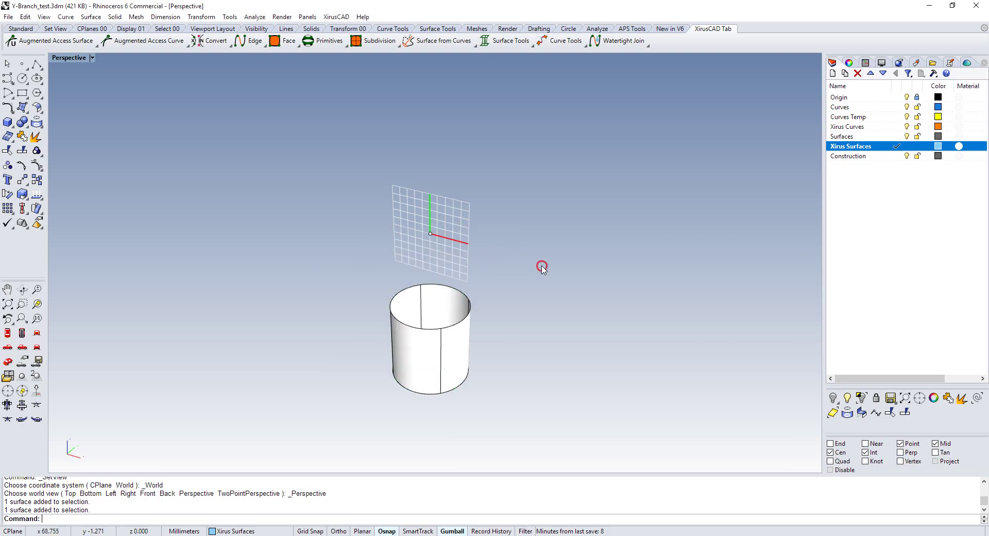
{"action": "left_click", "coordinate": [572, 236]}
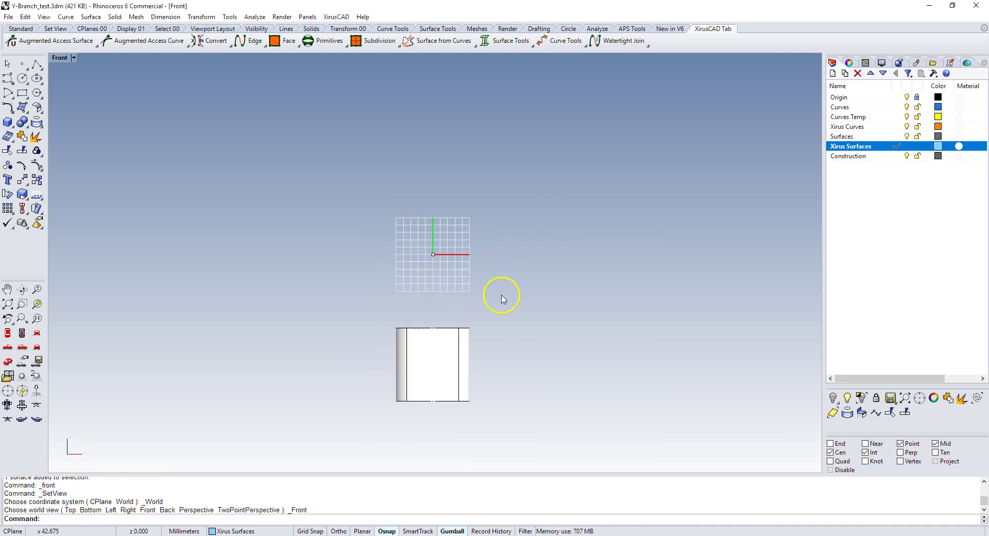
{"action": "left_click", "coordinate": [450, 351]}
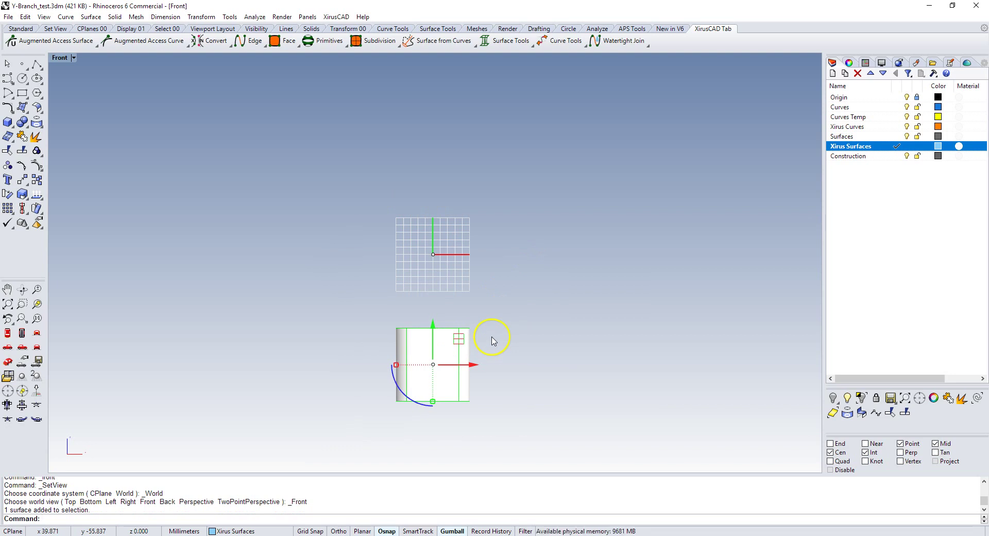
{"action": "type", "text": "A"}
Step: Polar-array the cylinder into 3 items over 360° around the origin
{"action": "key", "text": "Return"}
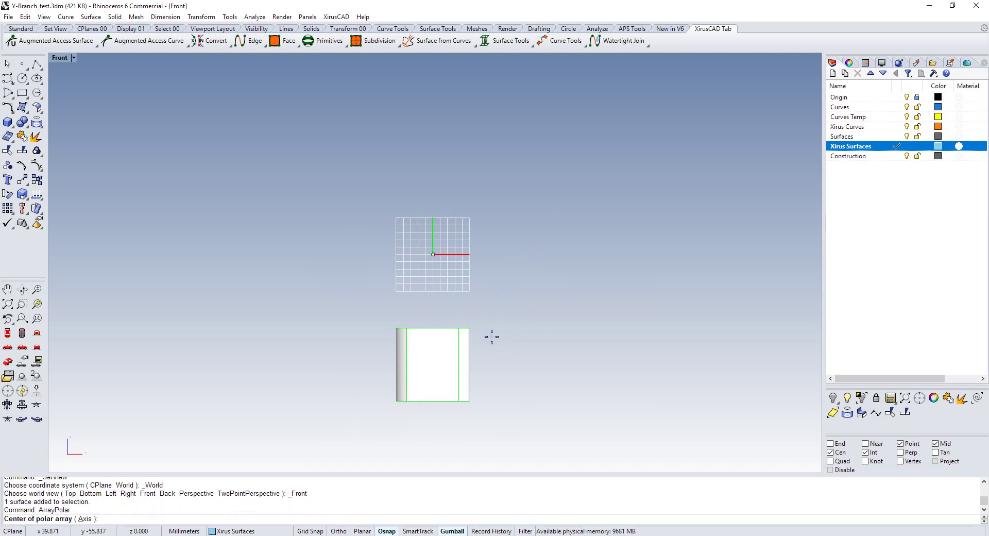
{"action": "left_click", "coordinate": [469, 263]}
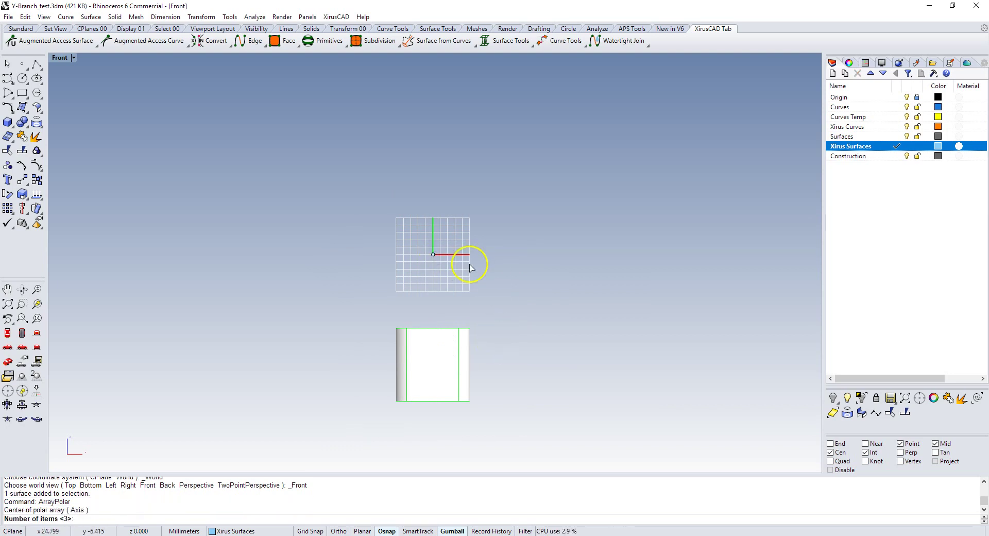
{"action": "key", "text": "Return"}
{"action": "key", "text": "Return"}
{"action": "key", "text": "Return"}
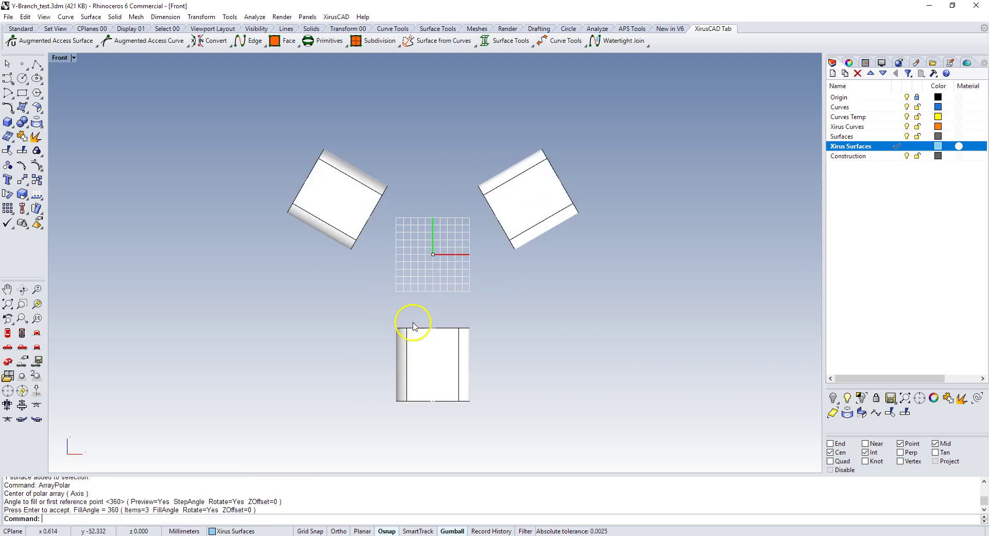
{"action": "right_click", "coordinate": [526, 319]}
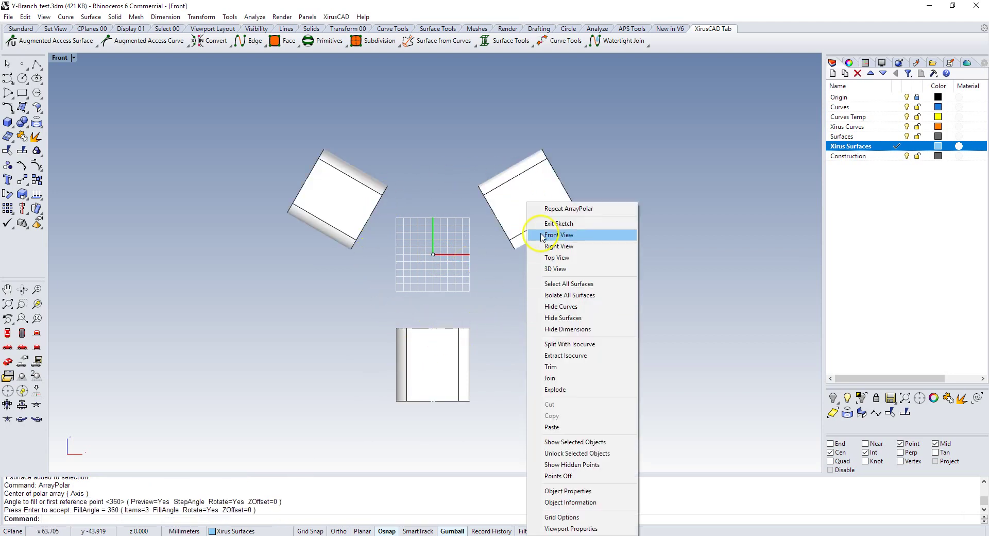
{"action": "left_click", "coordinate": [540, 269]}
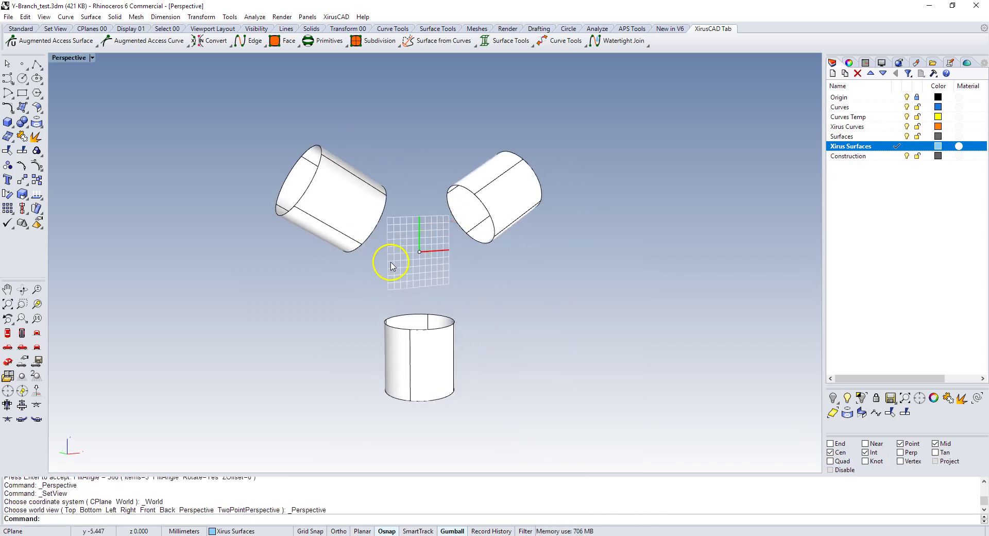
{"action": "right_click", "coordinate": [831, 127]}
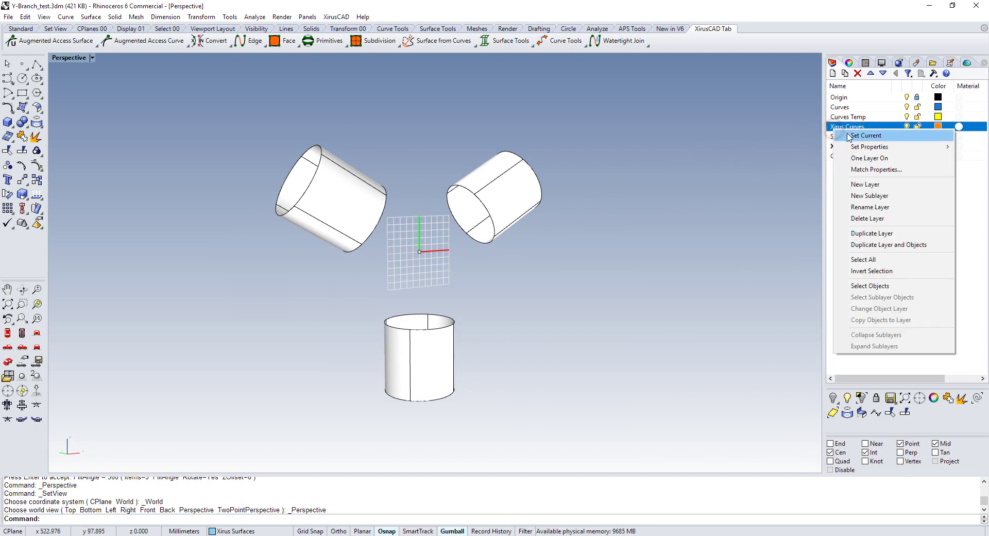
Step: On the Xirus Curves layer, blend the bottom cylinder's top edge to the upper-left cylinder's edge
{"action": "left_click", "coordinate": [850, 135]}
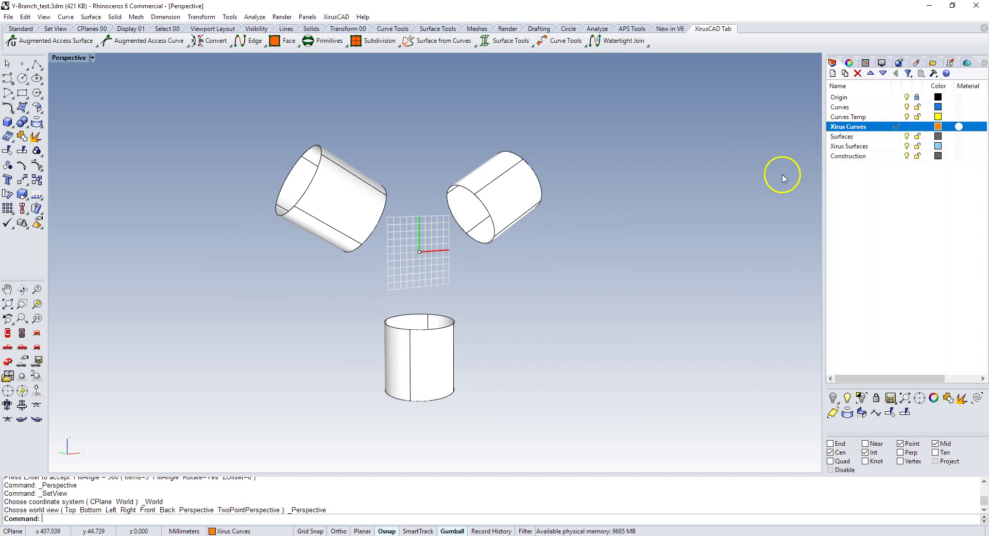
{"action": "right_click", "coordinate": [591, 488]}
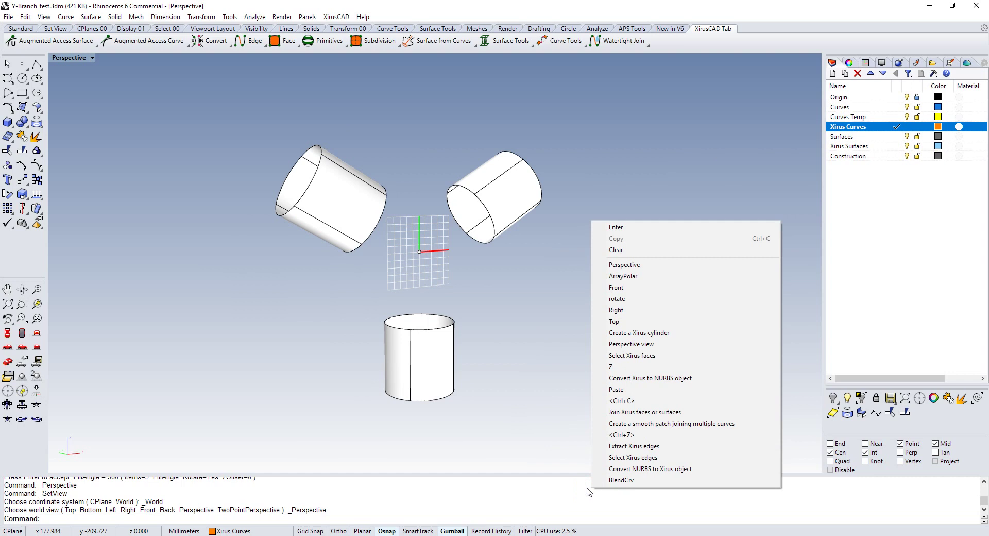
{"action": "left_click", "coordinate": [619, 480]}
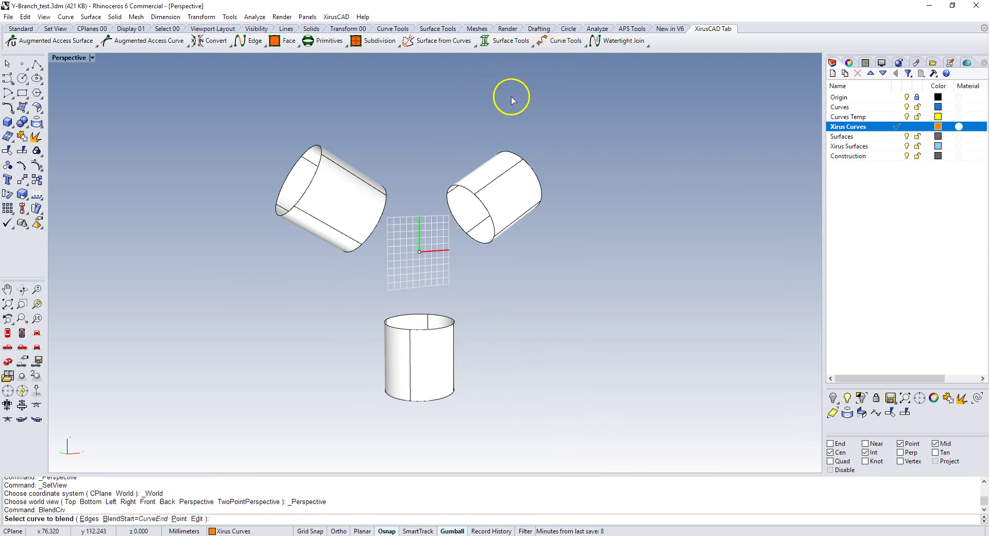
{"action": "right_click_drag", "start_coordinate": [425, 298], "coordinate": [371, 292]}
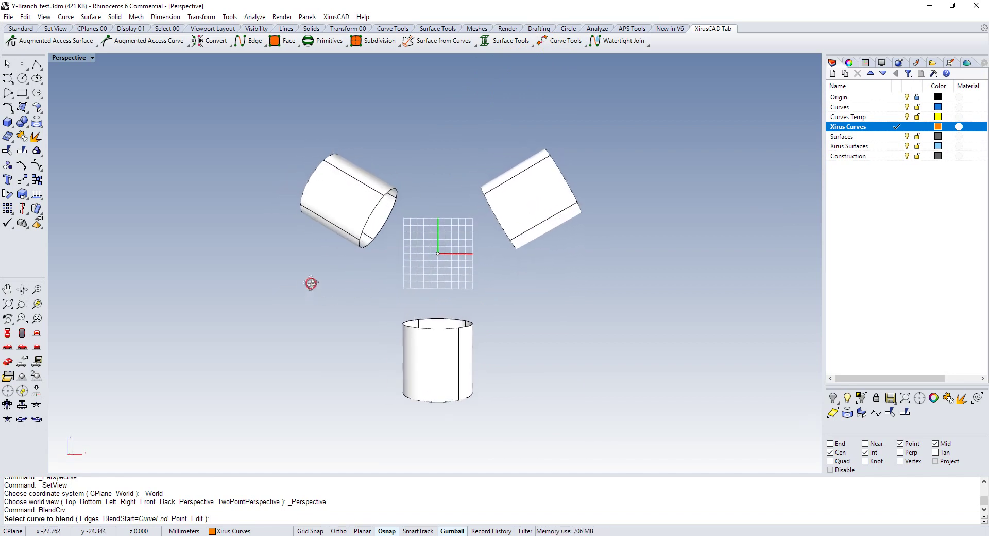
{"action": "right_click_drag", "start_coordinate": [372, 293], "coordinate": [360, 275]}
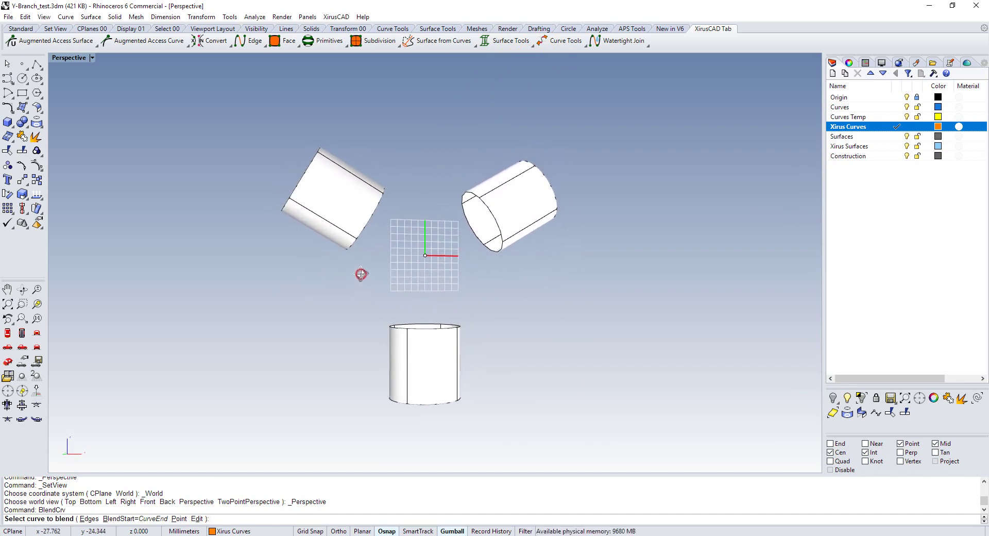
{"action": "left_click", "coordinate": [407, 341]}
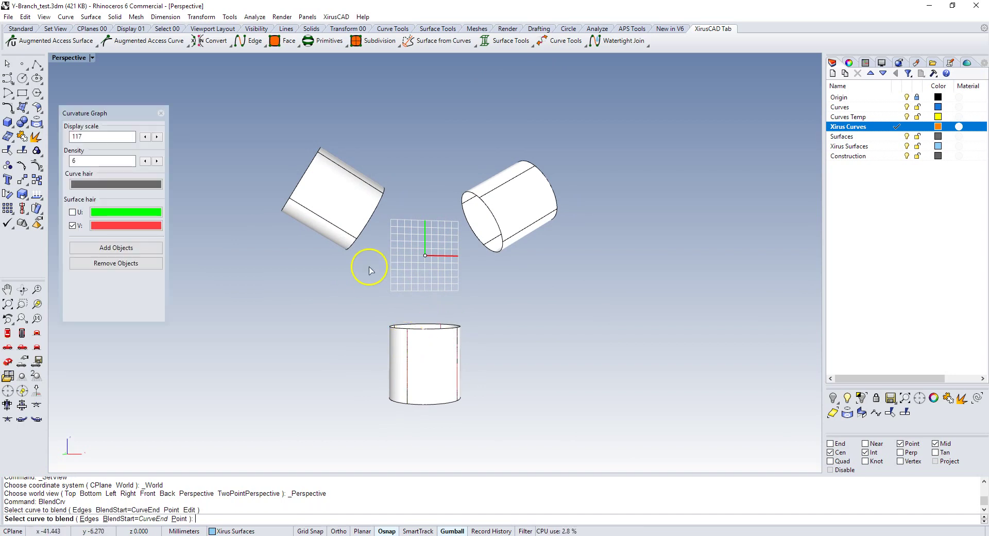
{"action": "left_click", "coordinate": [352, 239]}
{"action": "left_click", "coordinate": [194, 369]}
Step: Blend the upper-left edge to the right cylinder's edge, and the right edge to the bottom one
{"action": "right_click", "coordinate": [455, 161]}
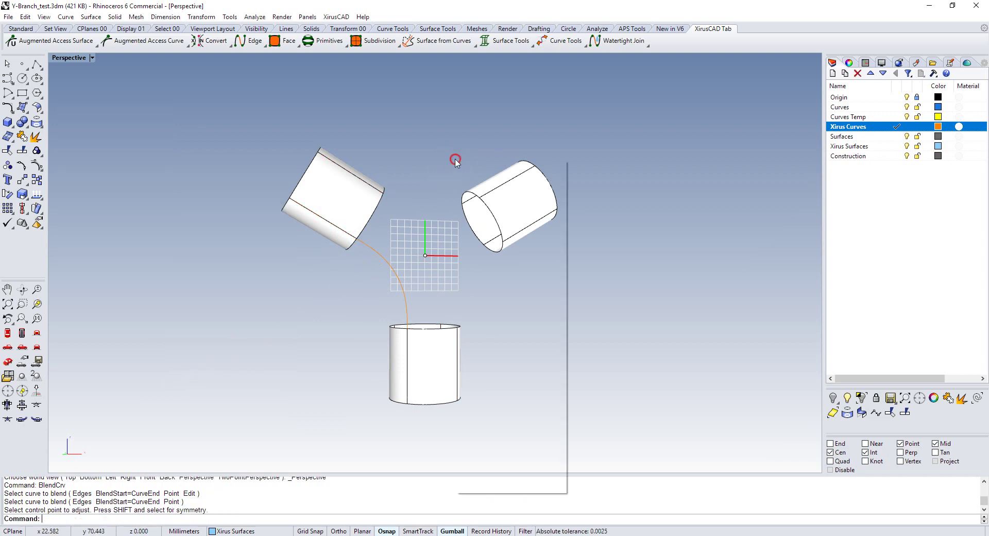
{"action": "left_click", "coordinate": [462, 167]}
{"action": "left_click", "coordinate": [381, 194]}
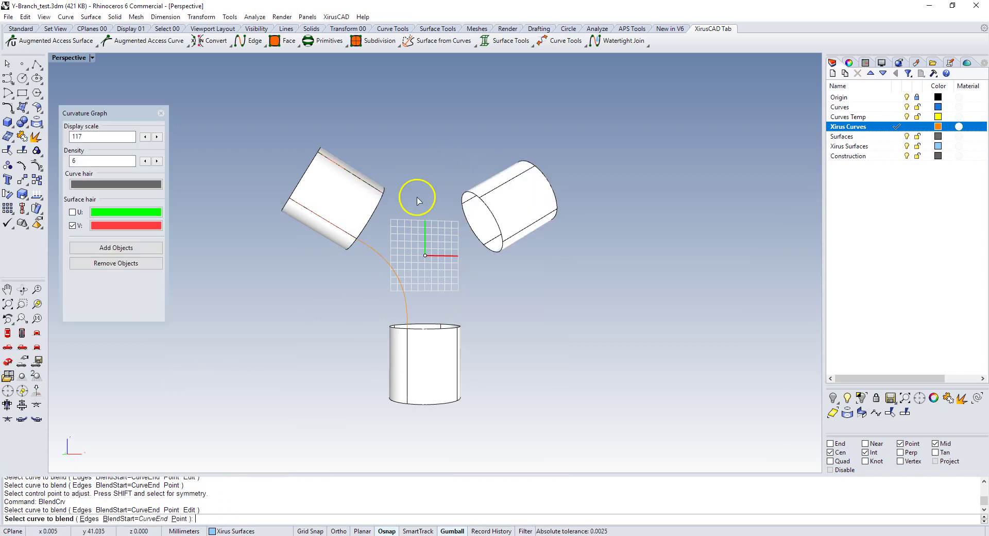
{"action": "left_click", "coordinate": [480, 196]}
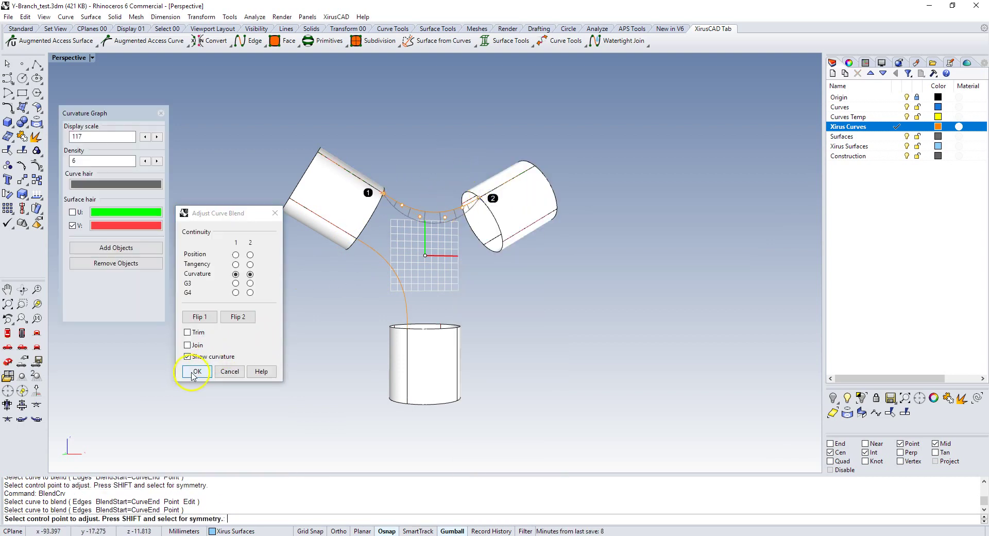
{"action": "left_click", "coordinate": [194, 371]}
{"action": "right_click", "coordinate": [475, 149]}
{"action": "left_click", "coordinate": [485, 151]}
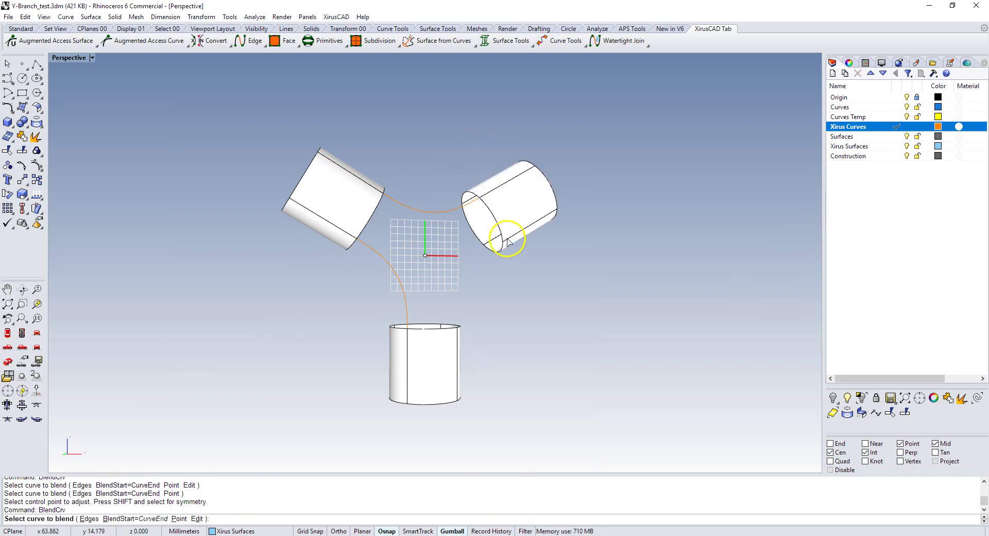
{"action": "left_click", "coordinate": [507, 240]}
{"action": "left_click", "coordinate": [455, 336]}
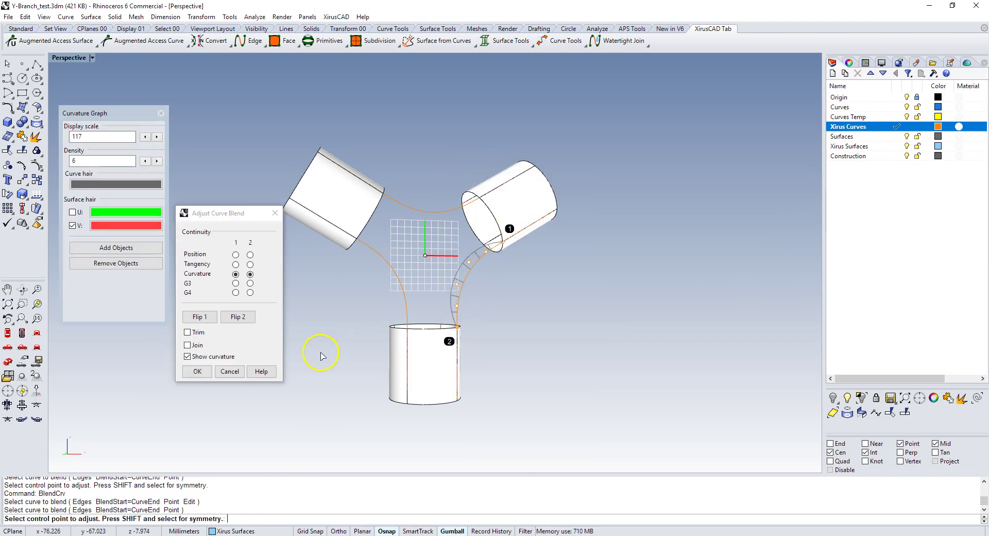
{"action": "left_click", "coordinate": [195, 371]}
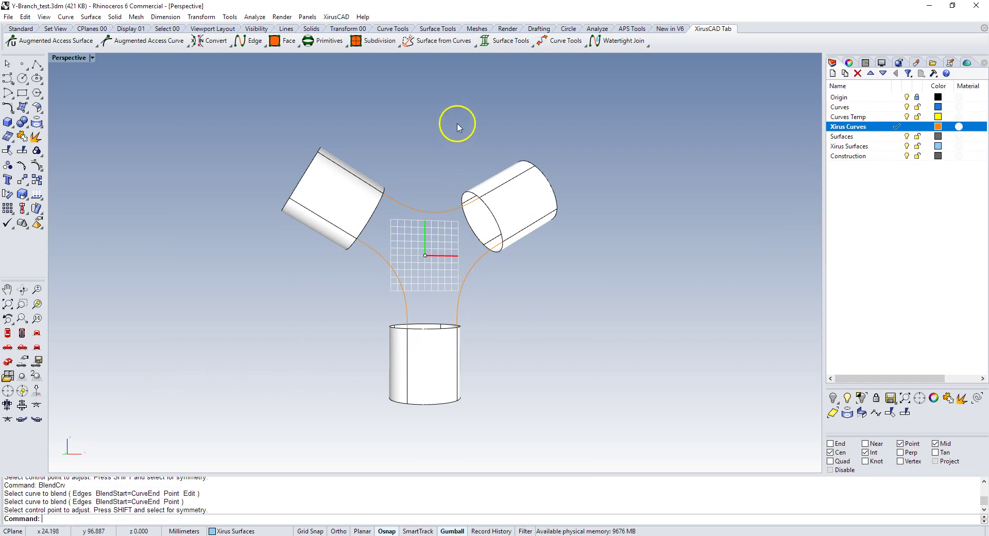
Step: Add another curvature blend between the upper-left and right cylinder edges
{"action": "right_click", "coordinate": [441, 127]}
{"action": "left_click", "coordinate": [455, 137]}
{"action": "mouse_move", "coordinate": [455, 139]}
{"action": "right_mouse_down"}
{"action": "mouse_move", "coordinate": [426, 174]}
{"action": "mouse_move", "coordinate": [593, 203]}
{"action": "mouse_move", "coordinate": [303, 191]}
{"action": "right_mouse_up"}
{"action": "left_click", "coordinate": [349, 191]}
{"action": "left_click", "coordinate": [435, 214]}
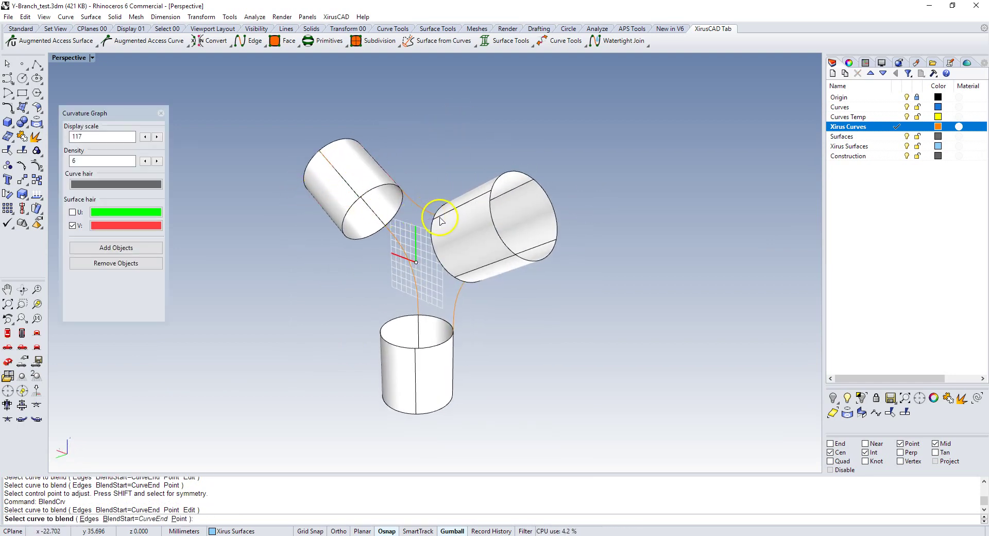
{"action": "left_click", "coordinate": [197, 371]}
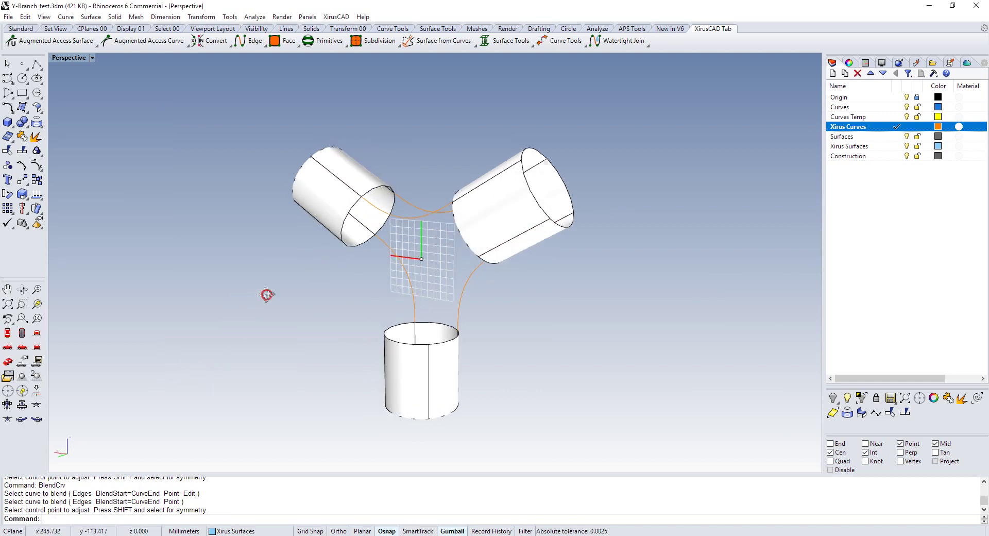
Step: Attempt two more blends toward the bottom cylinder and cancel both
{"action": "mouse_move", "coordinate": [267, 294]}
{"action": "right_mouse_down"}
{"action": "mouse_move", "coordinate": [378, 261]}
{"action": "mouse_move", "coordinate": [342, 279]}
{"action": "right_mouse_up"}
{"action": "right_click", "coordinate": [449, 143]}
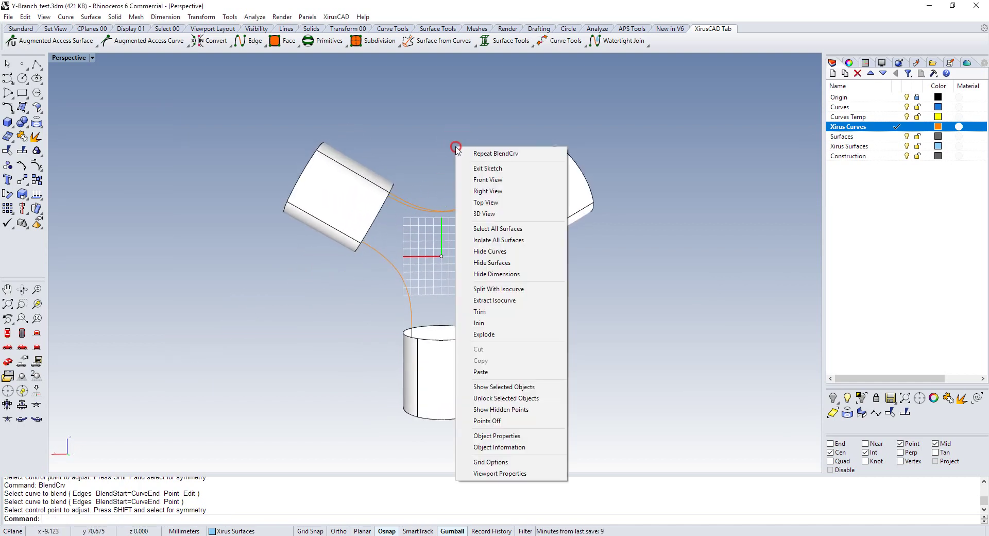
{"action": "left_click", "coordinate": [466, 149]}
{"action": "right_click_drag", "start_coordinate": [466, 150], "coordinate": [478, 184]}
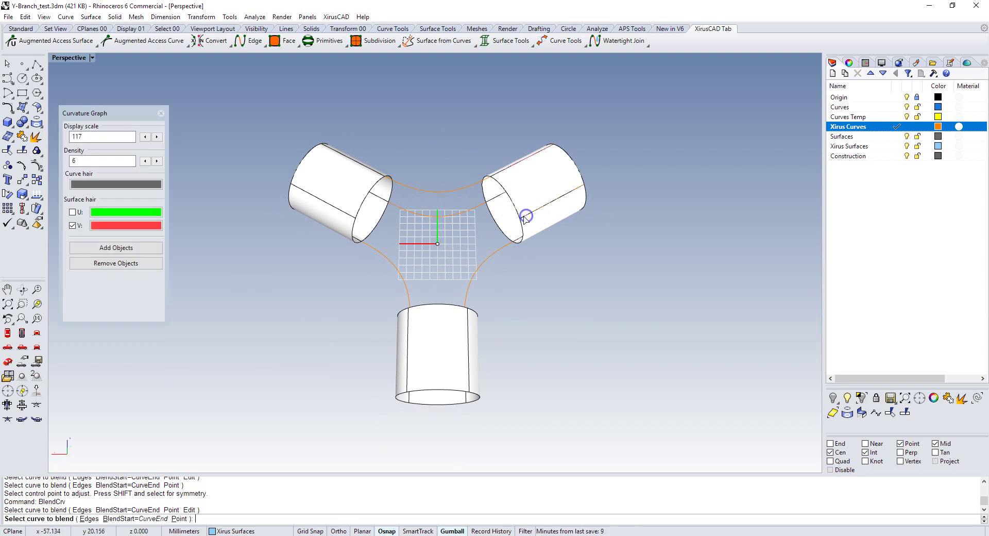
{"action": "left_click", "coordinate": [467, 309]}
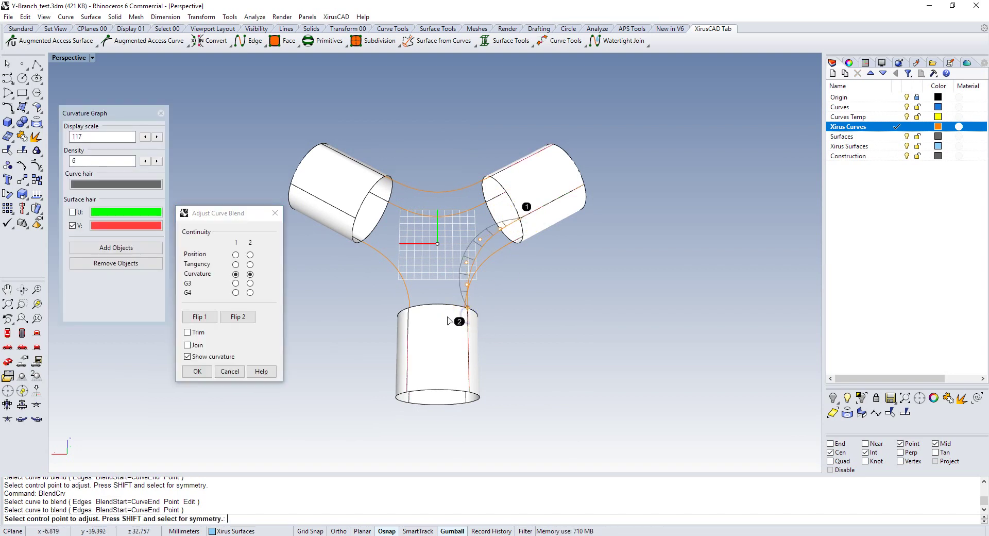
{"action": "mouse_move", "coordinate": [393, 341]}
{"action": "right_mouse_down"}
{"action": "mouse_move", "coordinate": [326, 335]}
{"action": "mouse_move", "coordinate": [294, 347]}
{"action": "right_mouse_up"}
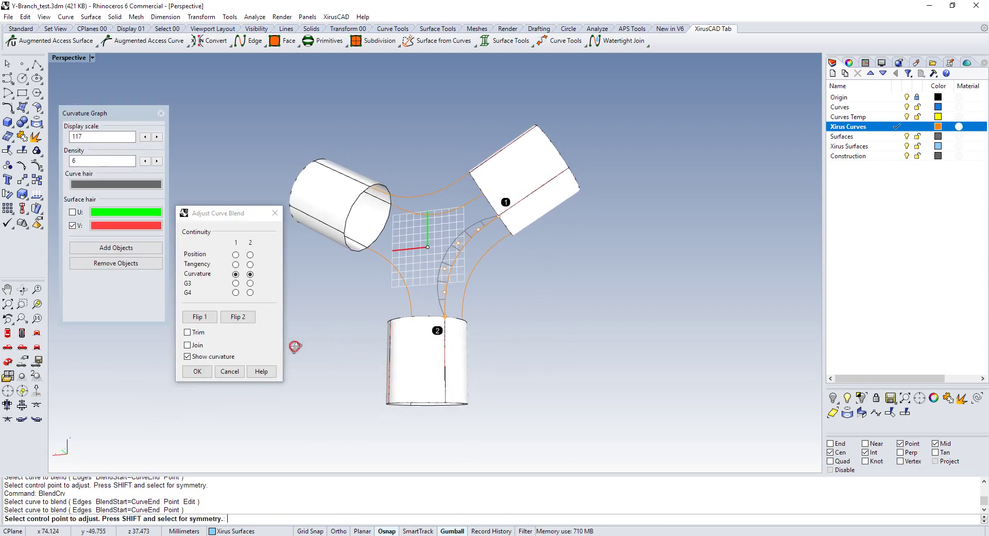
{"action": "left_click", "coordinate": [226, 371]}
{"action": "right_click", "coordinate": [431, 144]}
{"action": "left_click", "coordinate": [438, 144]}
{"action": "mouse_move", "coordinate": [444, 148]}
{"action": "right_mouse_down"}
{"action": "mouse_move", "coordinate": [318, 276]}
{"action": "mouse_move", "coordinate": [336, 267]}
{"action": "right_mouse_up"}
{"action": "left_click", "coordinate": [369, 209]}
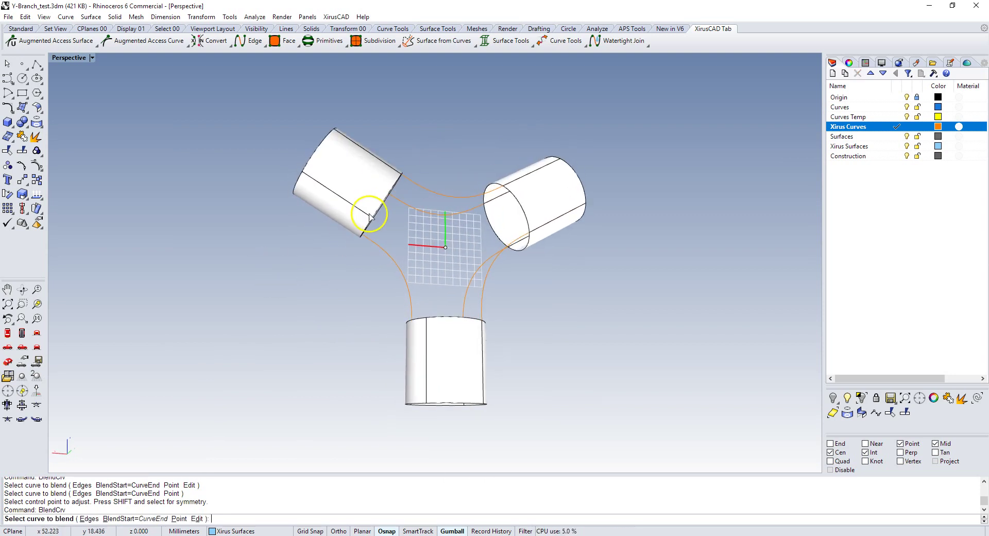
{"action": "left_click", "coordinate": [425, 332]}
{"action": "left_click", "coordinate": [230, 369]}
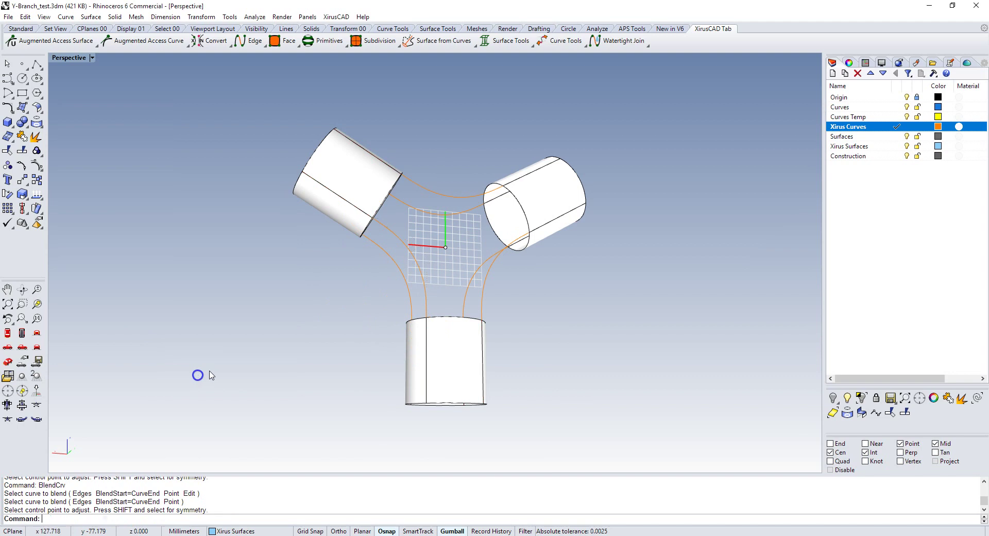
{"action": "mouse_move", "coordinate": [196, 375]}
{"action": "right_mouse_down"}
{"action": "mouse_move", "coordinate": [538, 312]}
{"action": "mouse_move", "coordinate": [520, 312]}
{"action": "right_mouse_up"}
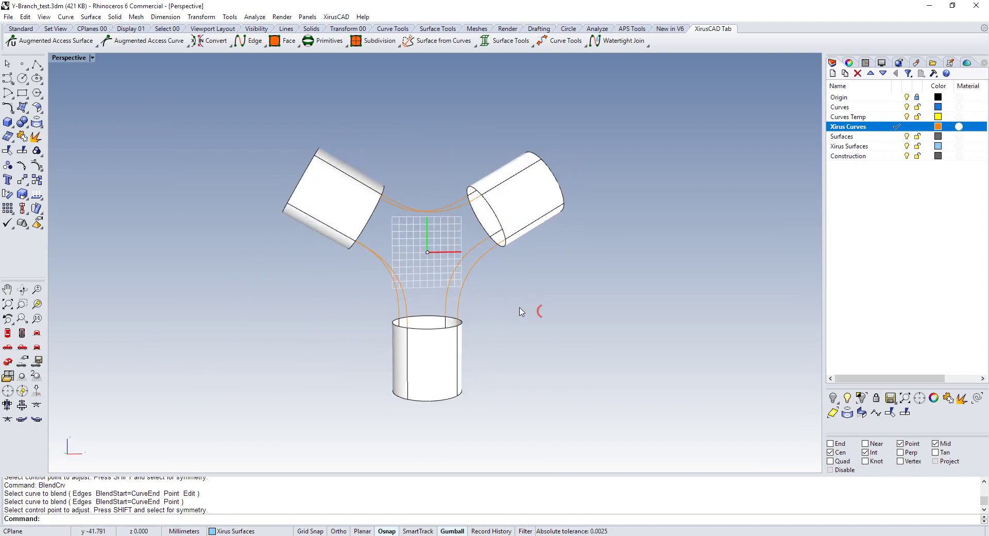
Step: Window-select the six blend curves and convert them from NURBS to Xirus curves
{"action": "left_click_drag", "start_coordinate": [415, 219], "coordinate": [414, 217]}
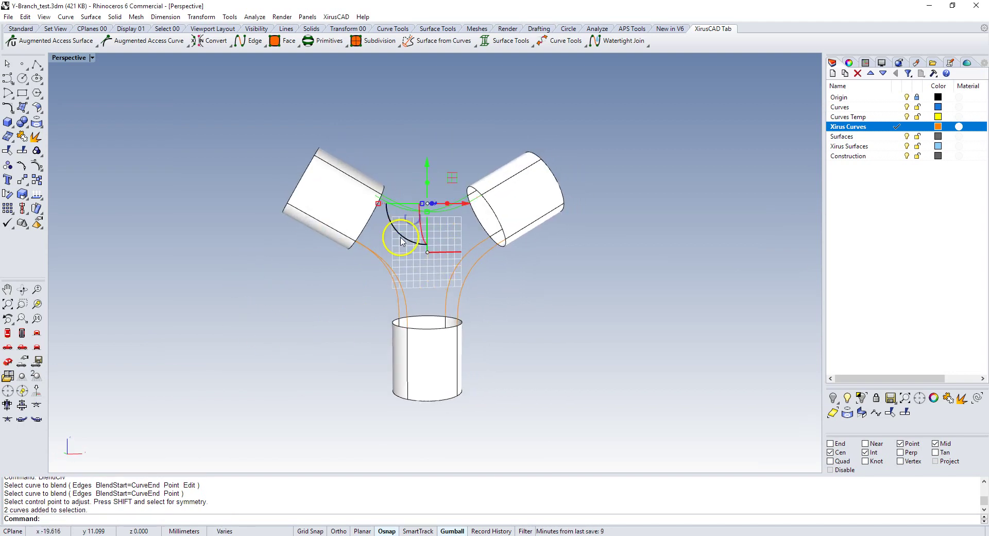
{"action": "left_click_drag", "start_coordinate": [367, 276], "coordinate": [366, 276]}
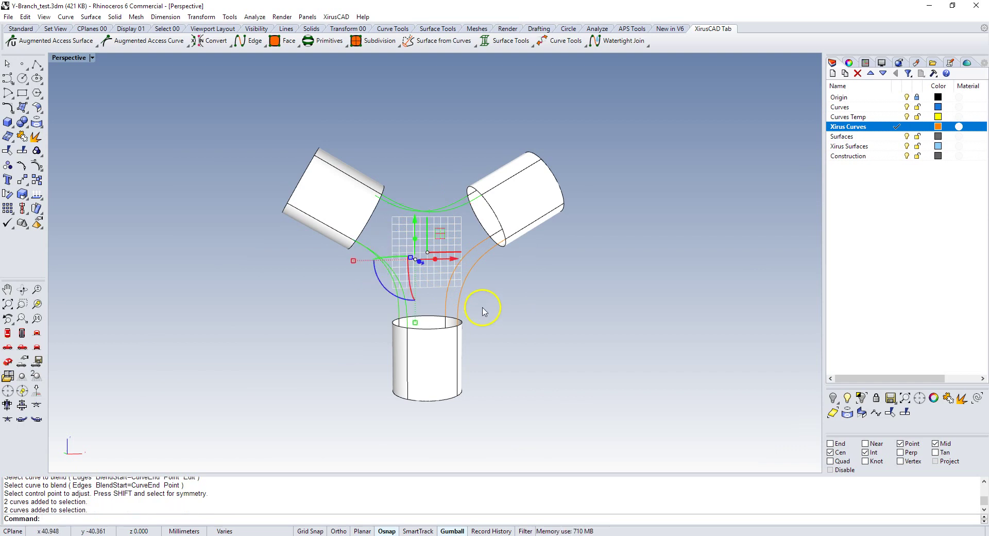
{"action": "left_click_drag", "start_coordinate": [482, 304], "coordinate": [440, 294]}
{"action": "left_click", "coordinate": [850, 63]}
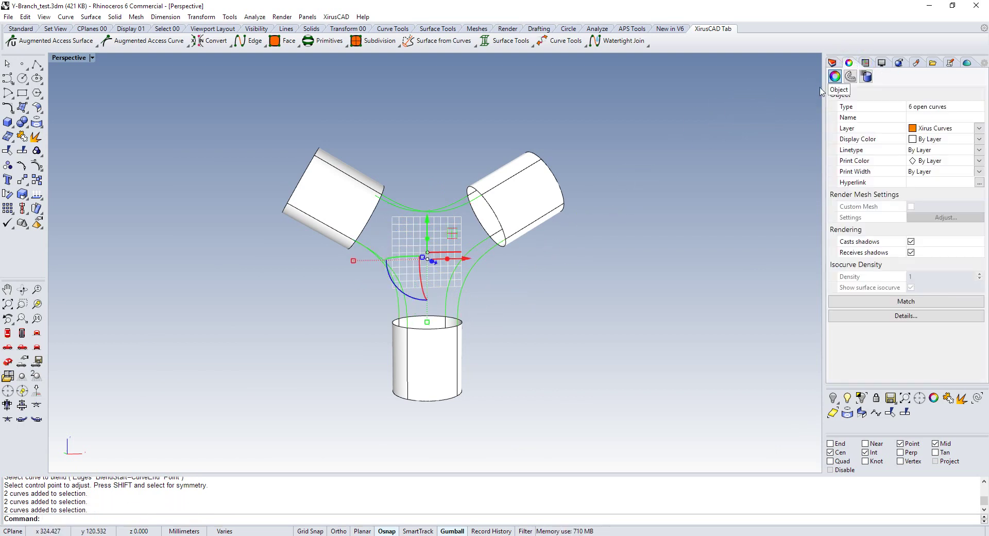
{"action": "left_click", "coordinate": [231, 45]}
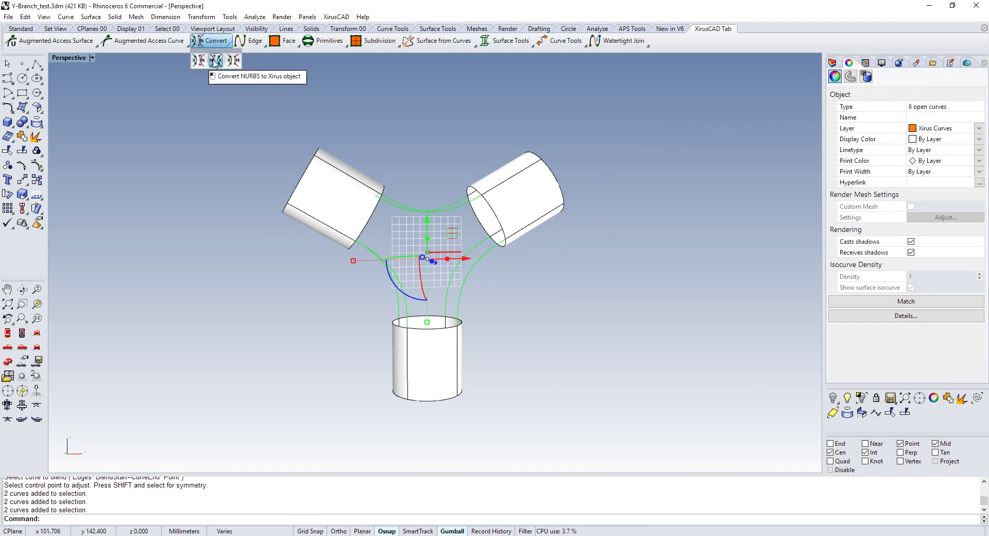
{"action": "left_click", "coordinate": [214, 62]}
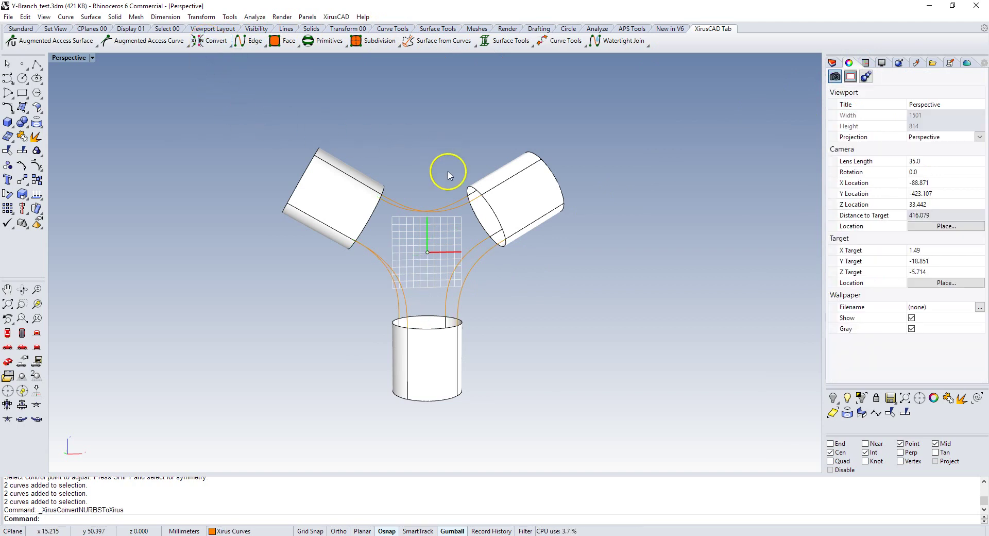
{"action": "left_click", "coordinate": [423, 190]}
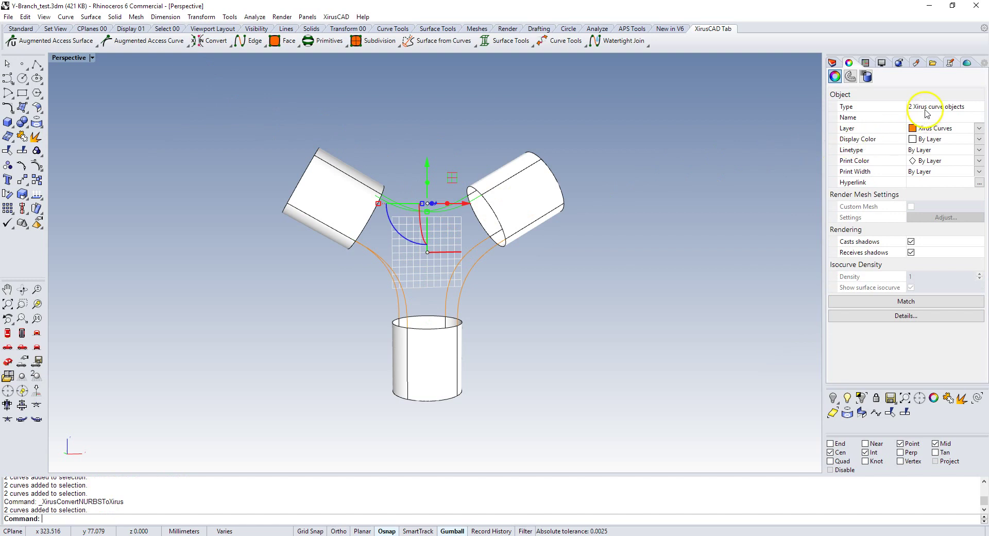
{"action": "left_click", "coordinate": [569, 279]}
{"action": "right_click_drag", "start_coordinate": [569, 278], "coordinate": [554, 284]}
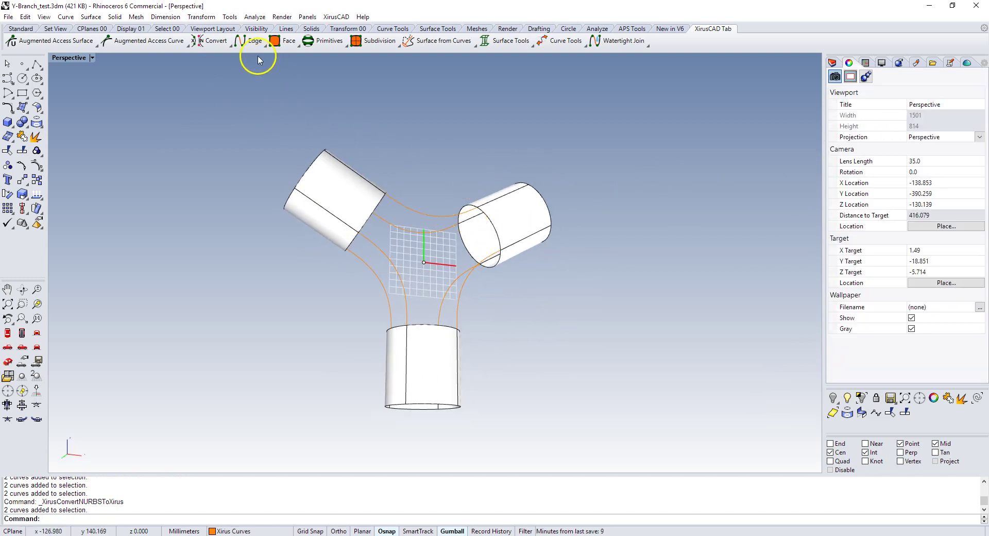
Step: Extract the right cylinder's inner rim as Xirus edge curves
{"action": "left_click", "coordinate": [240, 41]}
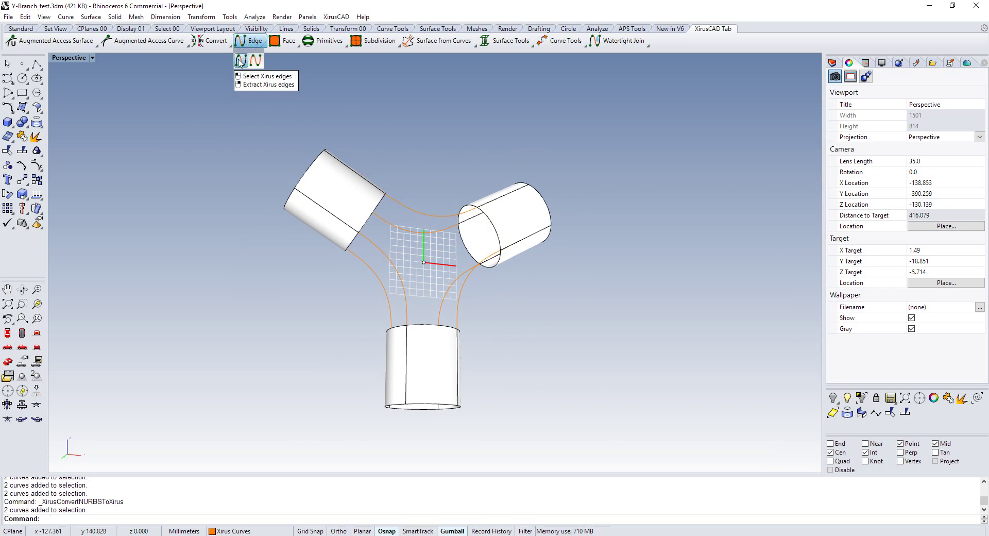
{"action": "right_click", "coordinate": [239, 62]}
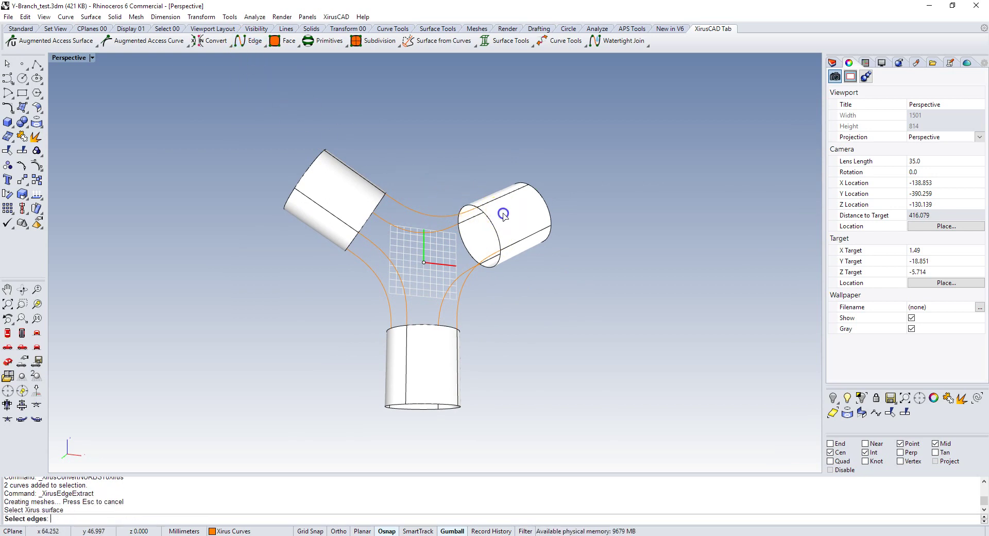
{"action": "left_click", "coordinate": [492, 225]}
{"action": "left_click", "coordinate": [497, 262]}
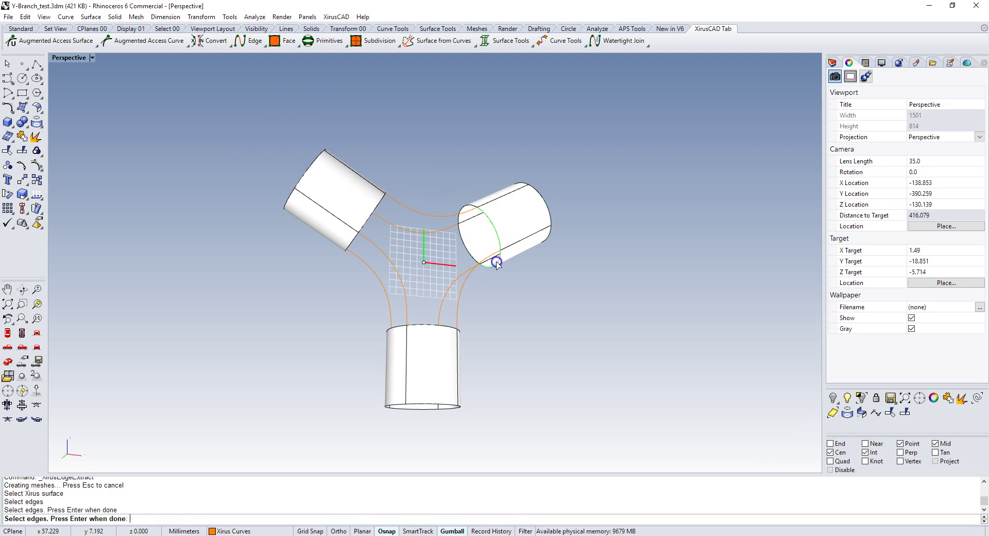
{"action": "left_click", "coordinate": [463, 222]}
{"action": "right_click", "coordinate": [440, 161]}
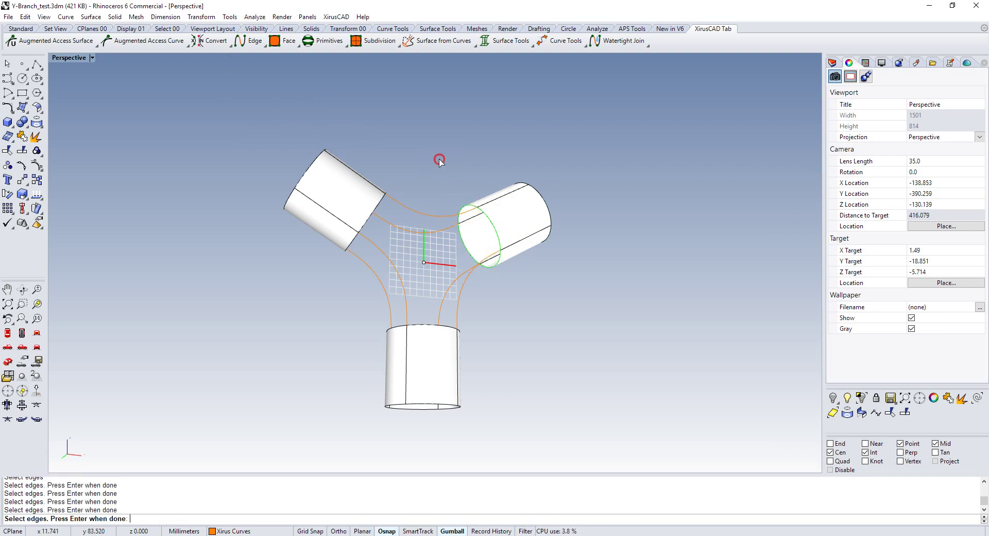
Step: Extract the left cylinder's inner rim edges the same way
{"action": "left_click", "coordinate": [453, 157]}
{"action": "left_click", "coordinate": [368, 200]}
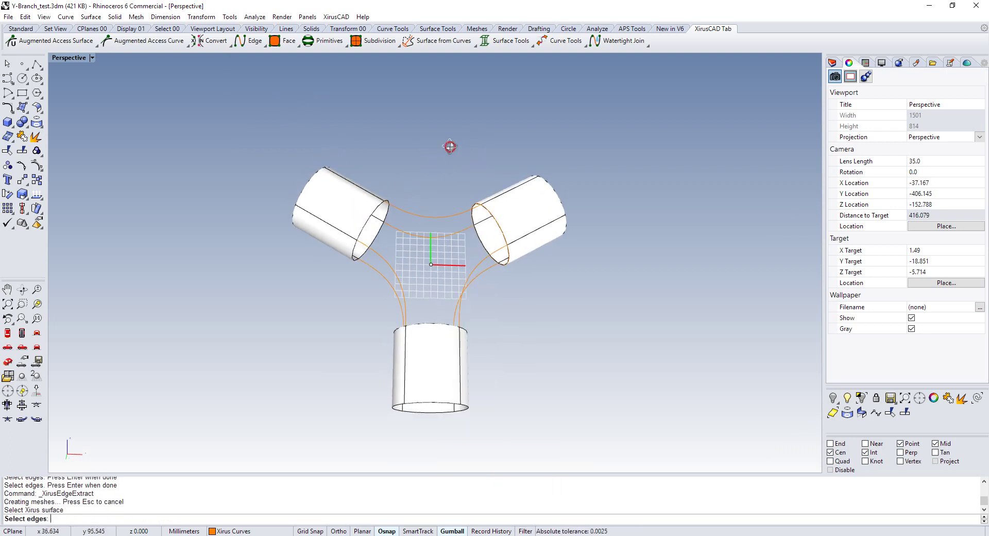
{"action": "right_click_drag", "start_coordinate": [453, 148], "coordinate": [428, 134]}
{"action": "left_click", "coordinate": [378, 214]}
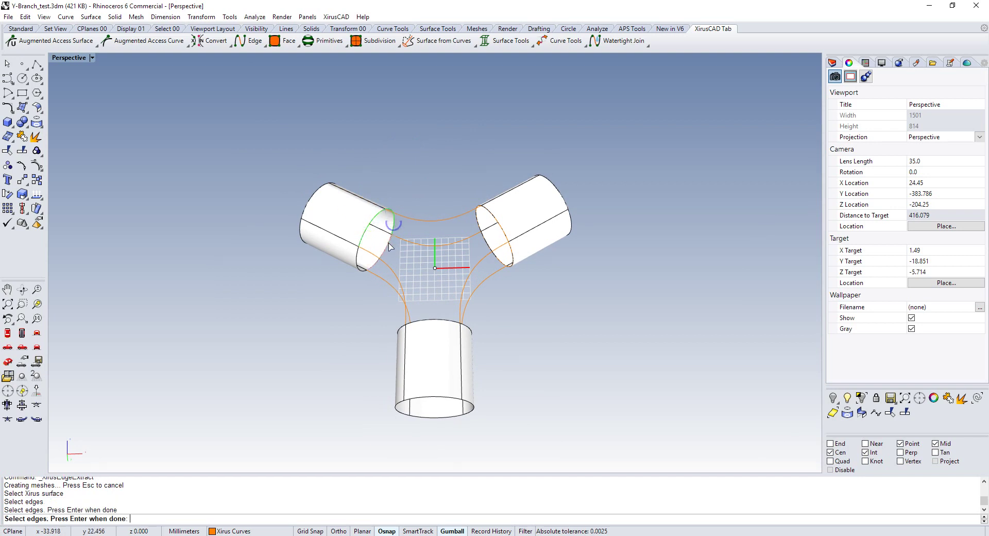
{"action": "left_click", "coordinate": [358, 265]}
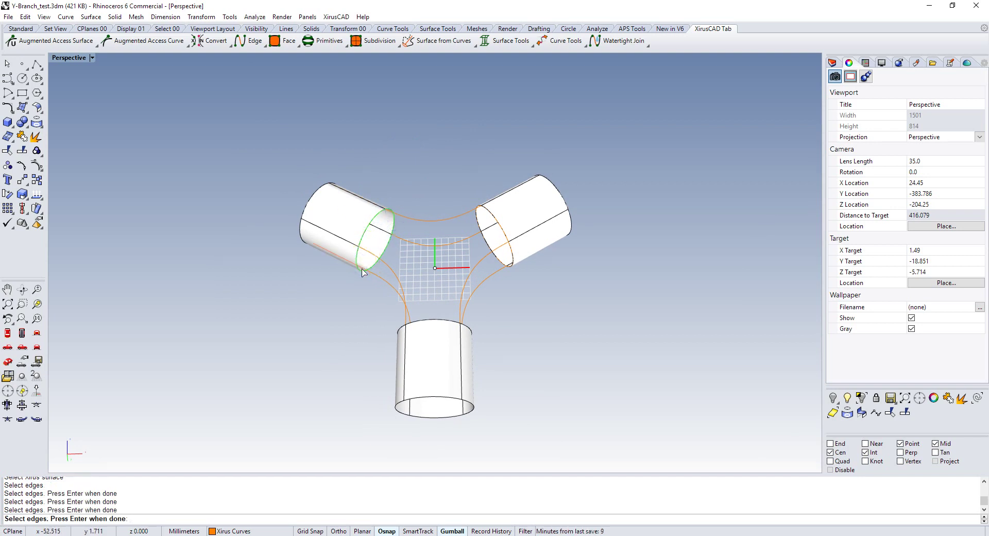
{"action": "right_click", "coordinate": [431, 199]}
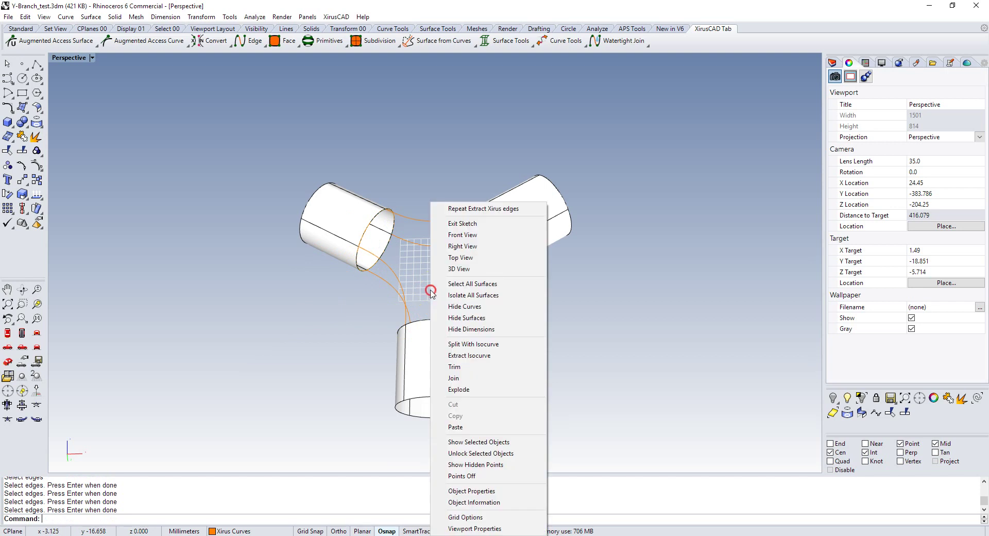
Step: Extract the bottom cylinder's top rim as Xirus edge curves
{"action": "left_click", "coordinate": [444, 194]}
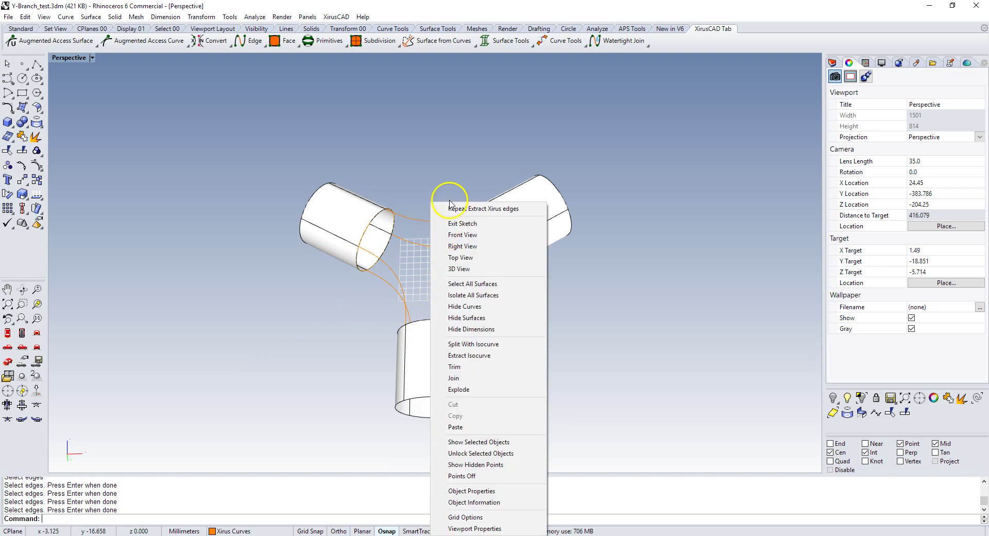
{"action": "left_click", "coordinate": [431, 330]}
{"action": "left_click", "coordinate": [451, 318]}
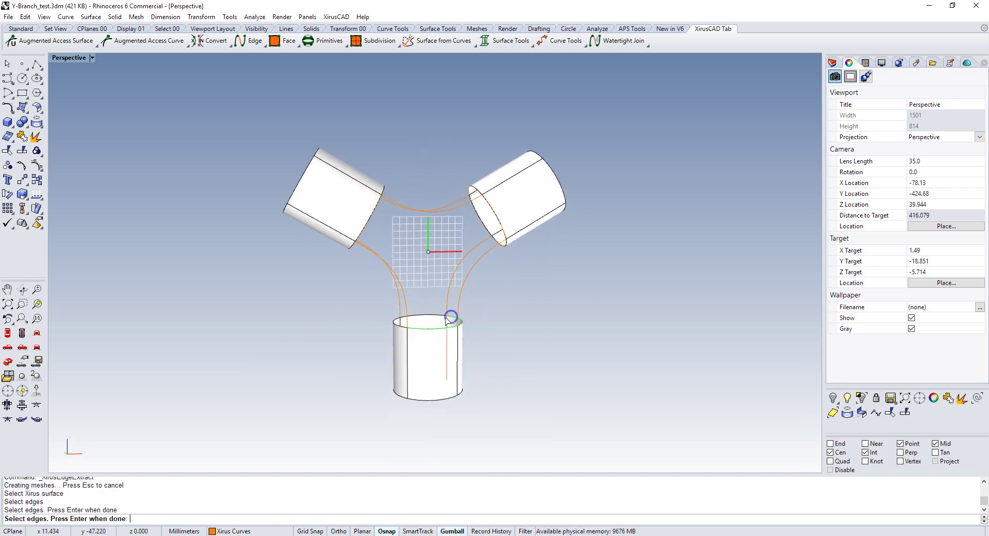
{"action": "left_click", "coordinate": [299, 330]}
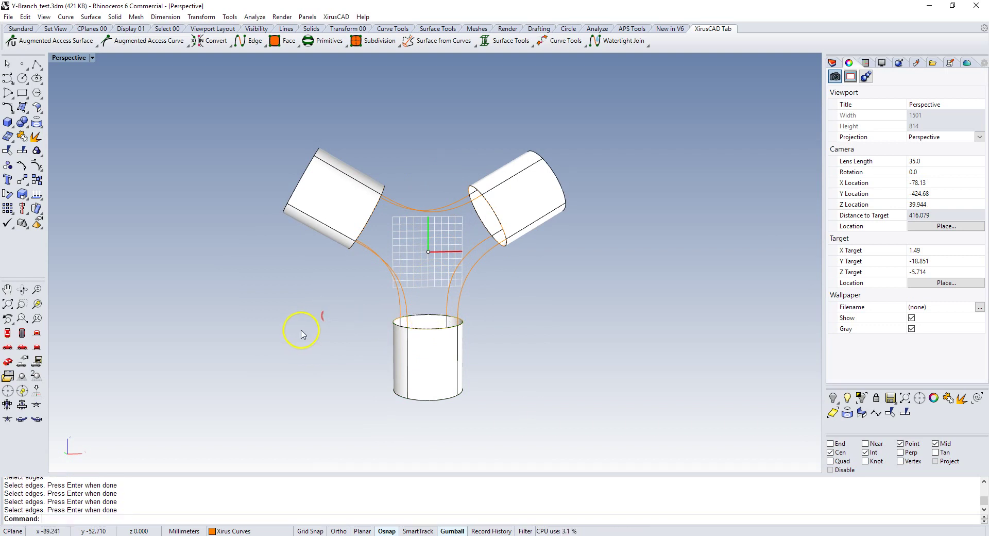
{"action": "right_click", "coordinate": [307, 333]}
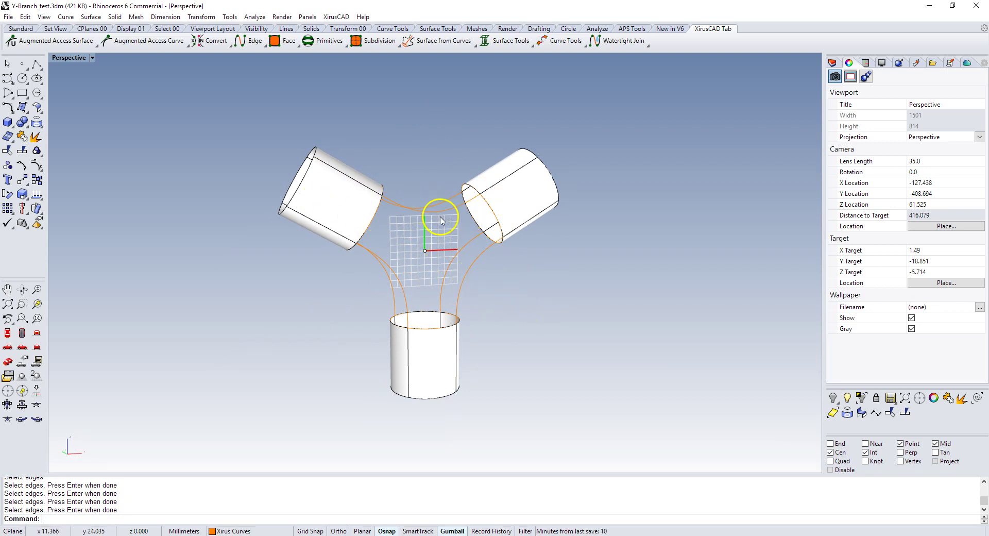
{"action": "left_click", "coordinate": [433, 47]}
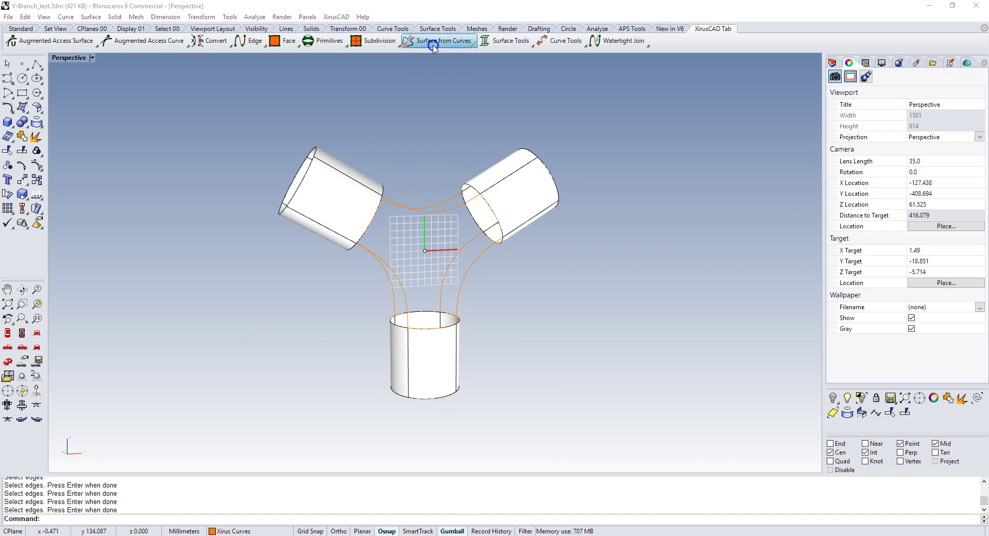
{"action": "left_click", "coordinate": [432, 74]}
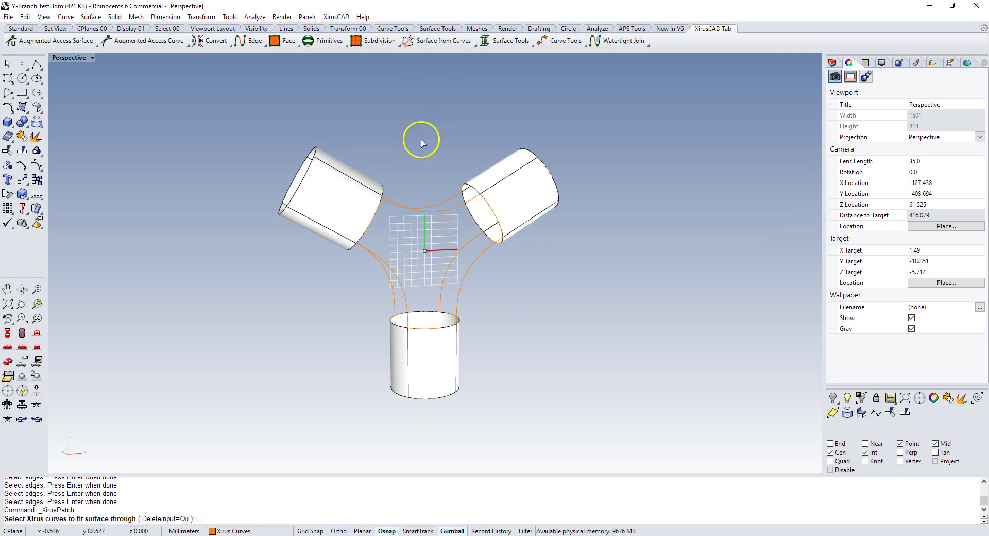
{"action": "right_click_drag", "start_coordinate": [422, 142], "coordinate": [413, 102]}
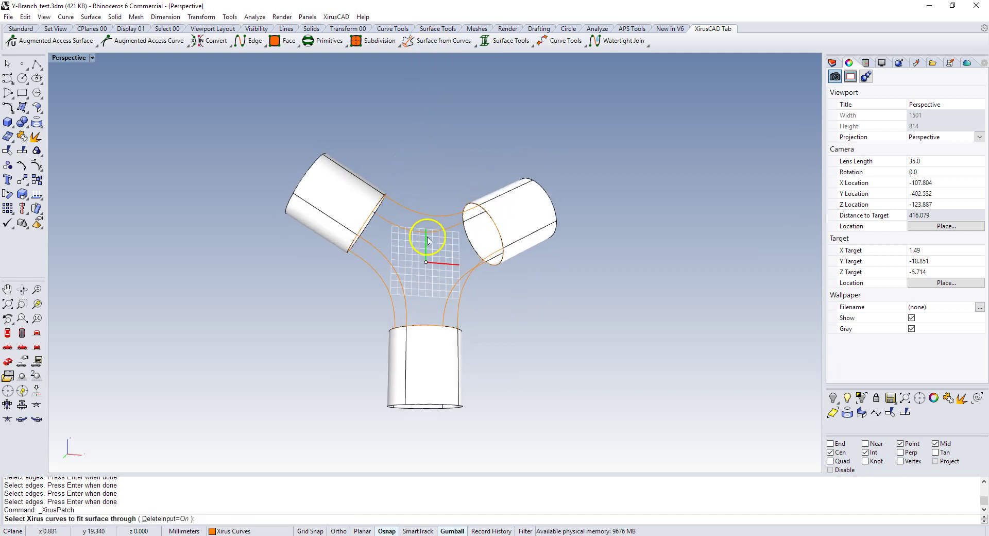
{"action": "left_click", "coordinate": [444, 218]}
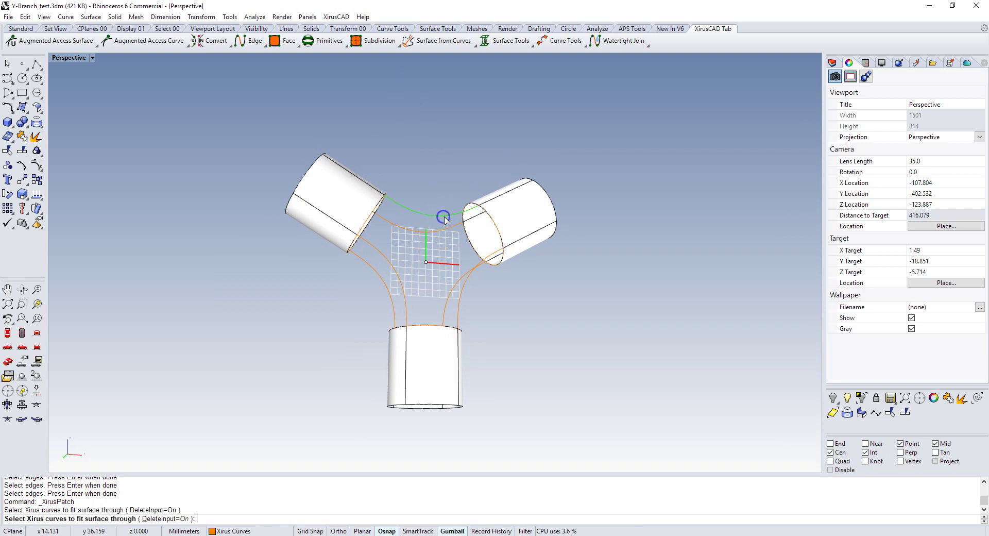
{"action": "left_click", "coordinate": [491, 222]}
{"action": "left_click", "coordinate": [479, 265]}
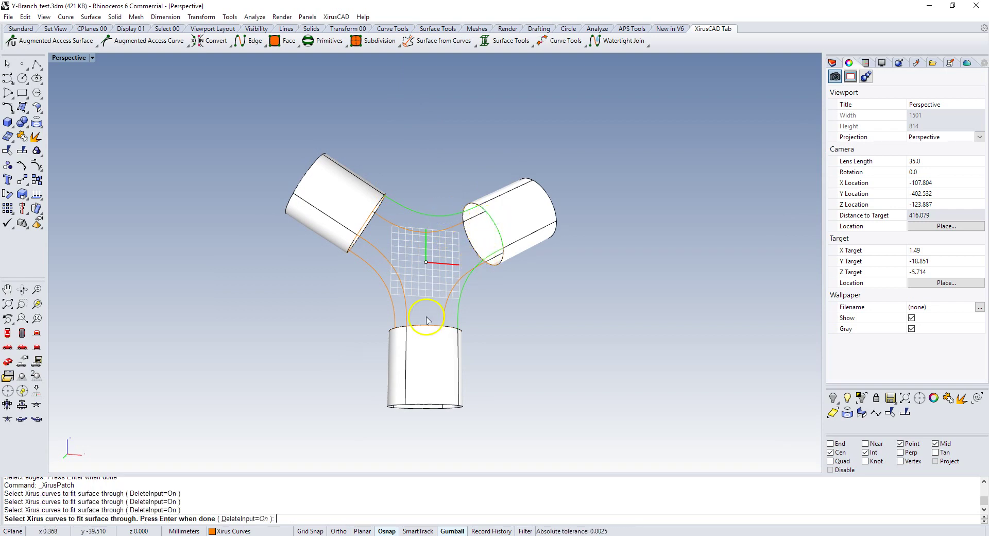
{"action": "left_click", "coordinate": [425, 326]}
{"action": "left_click", "coordinate": [404, 301]}
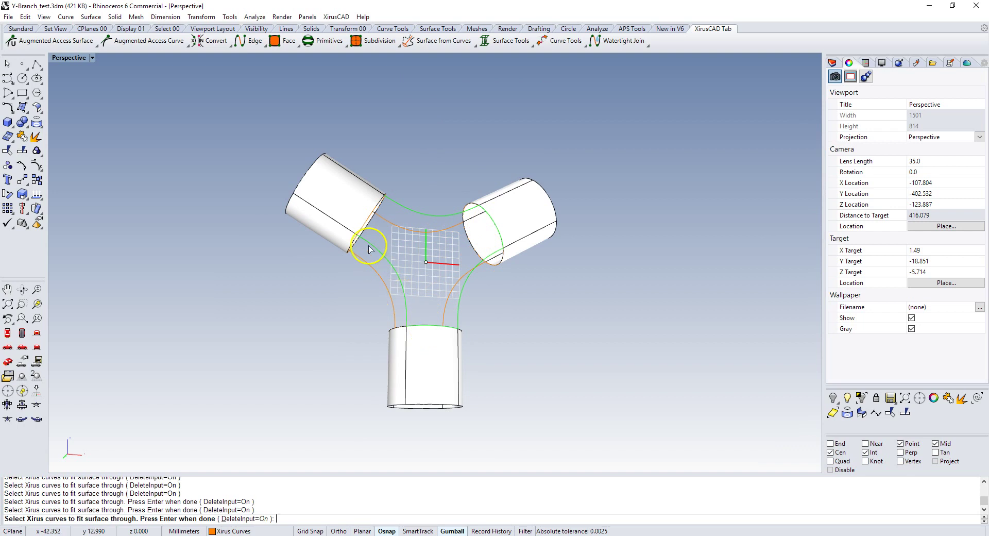
{"action": "right_click", "coordinate": [364, 224]}
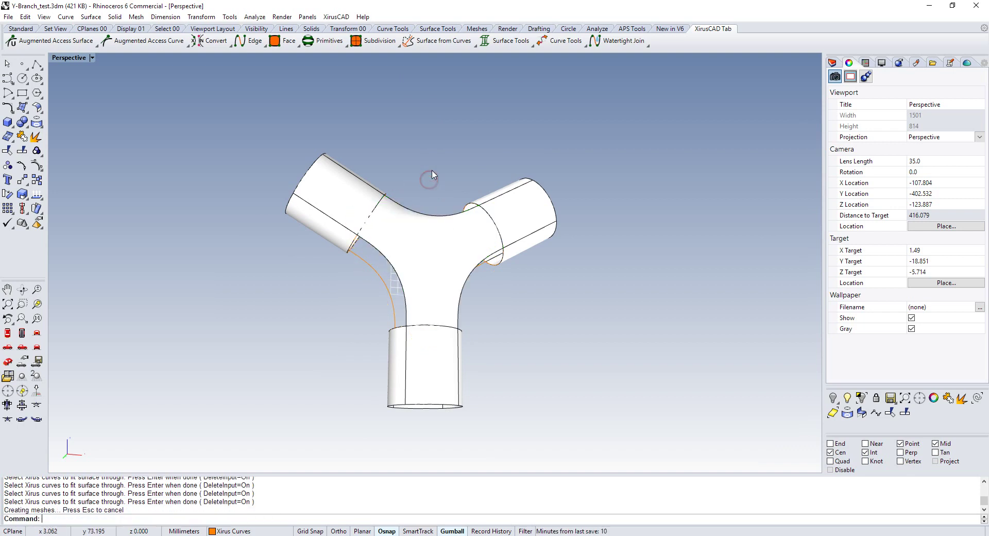
{"action": "mouse_move", "coordinate": [430, 178]}
{"action": "right_mouse_down"}
{"action": "mouse_move", "coordinate": [272, 214]}
{"action": "mouse_move", "coordinate": [347, 194]}
{"action": "mouse_move", "coordinate": [574, 214]}
{"action": "mouse_move", "coordinate": [630, 214]}
{"action": "mouse_move", "coordinate": [672, 199]}
{"action": "right_mouse_up"}
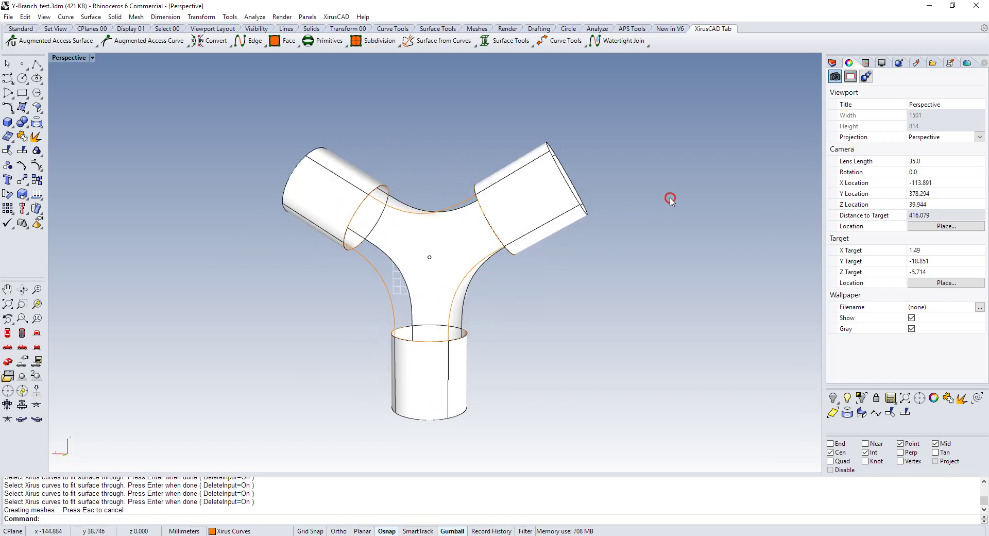
{"action": "right_click", "coordinate": [670, 198]}
{"action": "left_click", "coordinate": [673, 204]}
{"action": "right_click_drag", "start_coordinate": [645, 236], "coordinate": [598, 248]}
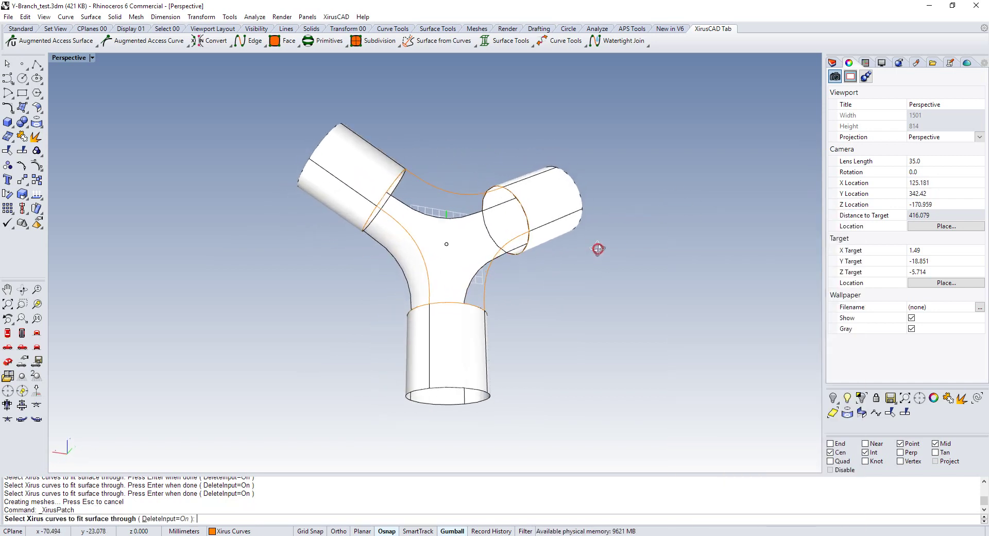
{"action": "left_click", "coordinate": [469, 197]}
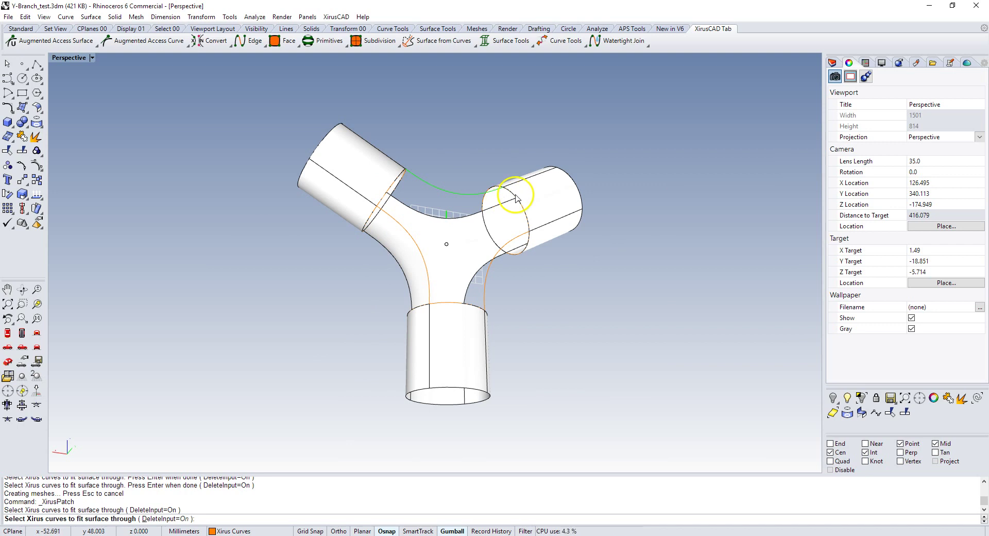
{"action": "left_click", "coordinate": [522, 195]}
{"action": "left_click", "coordinate": [510, 243]}
{"action": "left_click", "coordinate": [459, 304]}
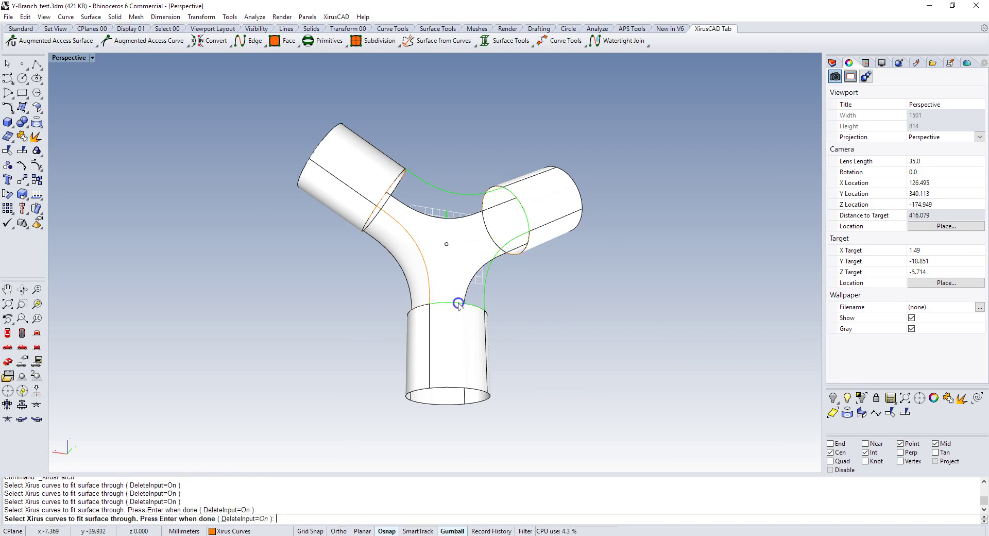
{"action": "left_click", "coordinate": [421, 260]}
{"action": "left_click", "coordinate": [393, 186]}
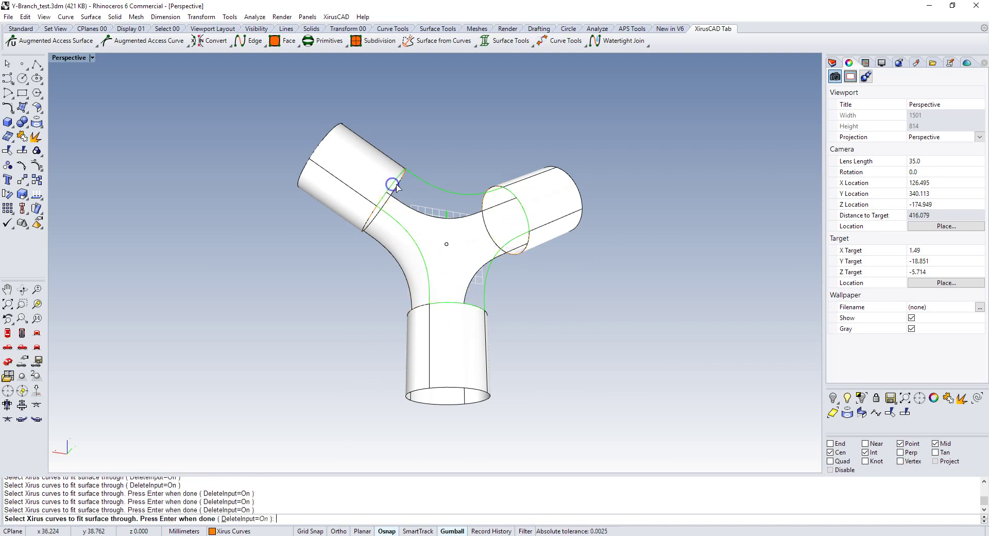
{"action": "right_click", "coordinate": [452, 155]}
{"action": "right_click_drag", "start_coordinate": [474, 137], "coordinate": [441, 218]}
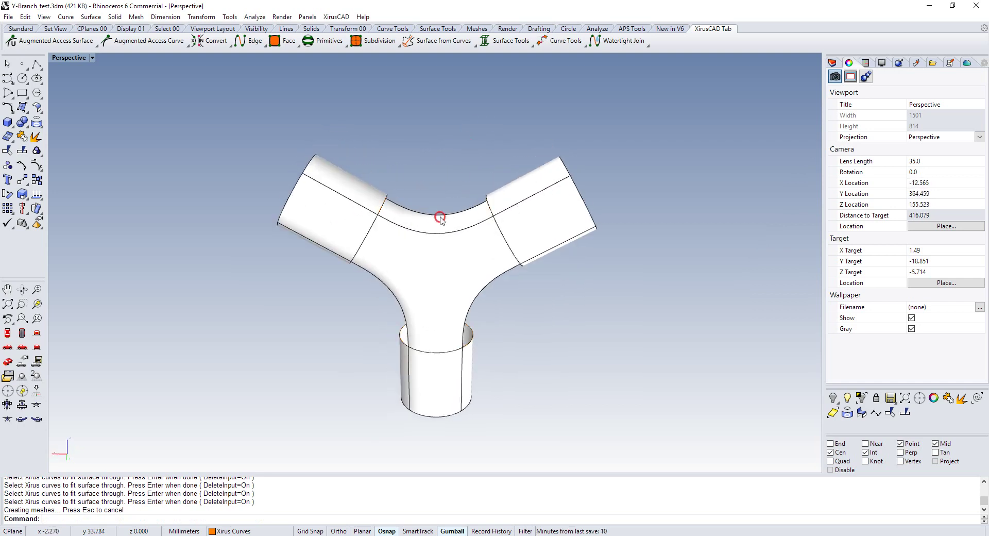
{"action": "key", "text": "ctrl+z"}
{"action": "key", "text": "ctrl+z"}
Step: Patch the junction front through the left, right and bottom pipe rims and connecting curves, keeping the curves
{"action": "left_click", "coordinate": [426, 190]}
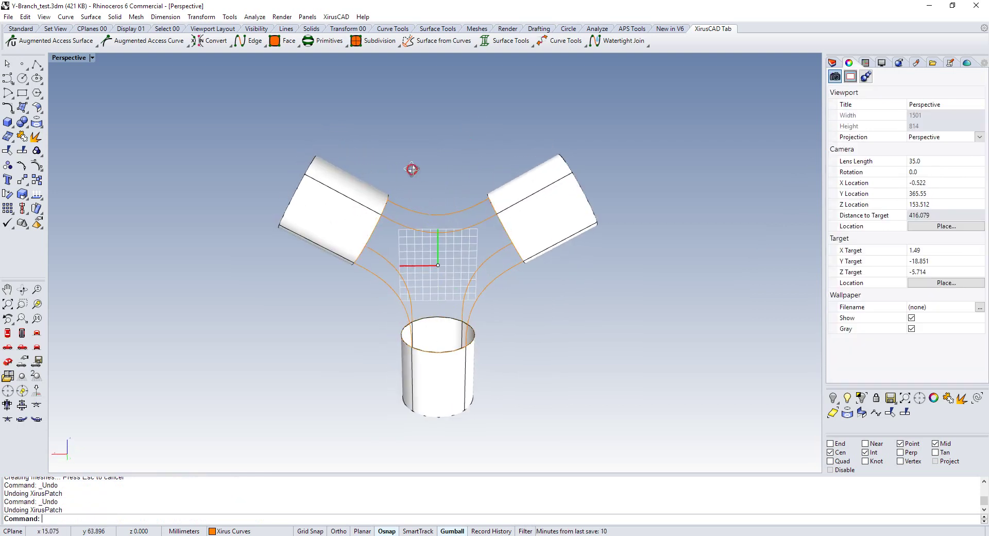
{"action": "mouse_move", "coordinate": [412, 168]}
{"action": "right_mouse_down"}
{"action": "mouse_move", "coordinate": [600, 166]}
{"action": "mouse_move", "coordinate": [399, 241]}
{"action": "right_mouse_up"}
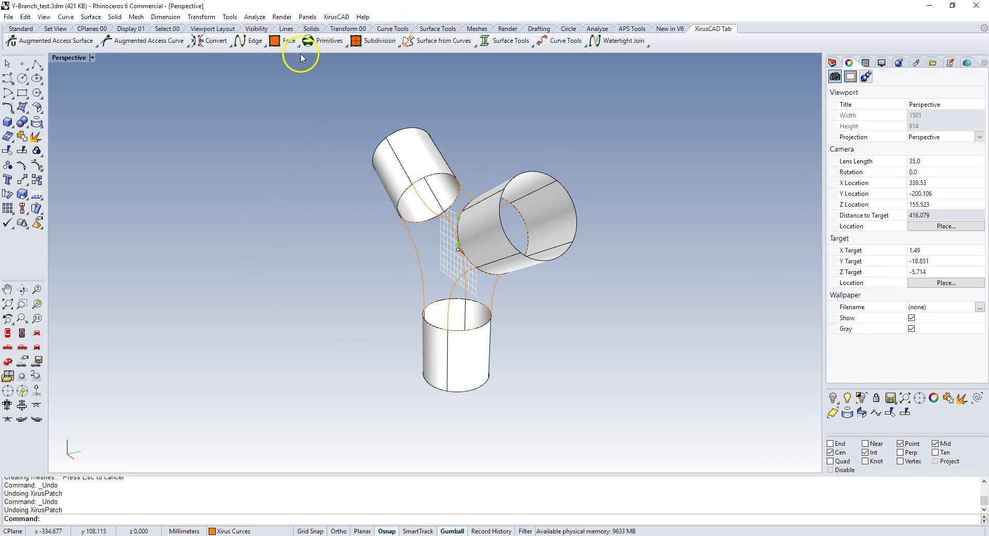
{"action": "left_click", "coordinate": [319, 47]}
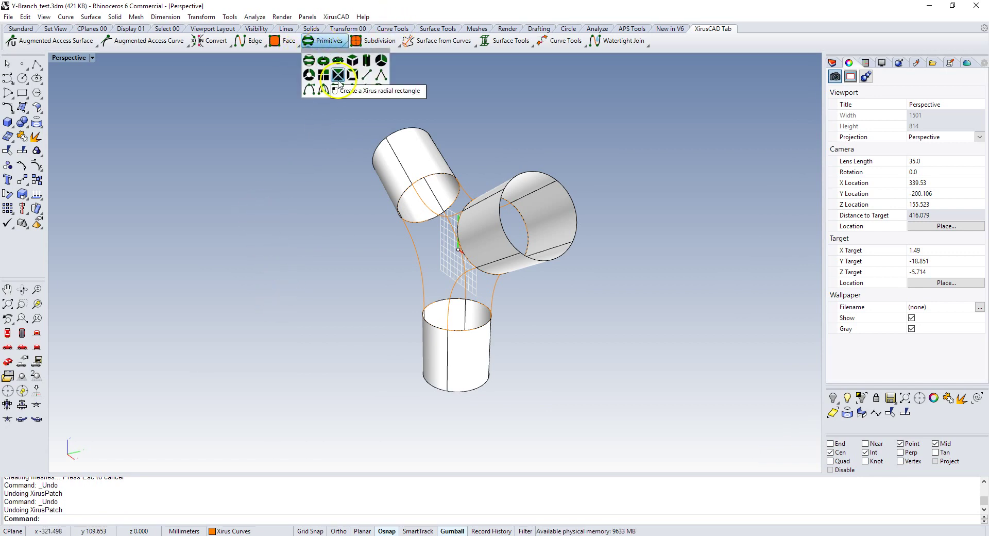
{"action": "left_click", "coordinate": [431, 46]}
{"action": "left_click", "coordinate": [438, 73]}
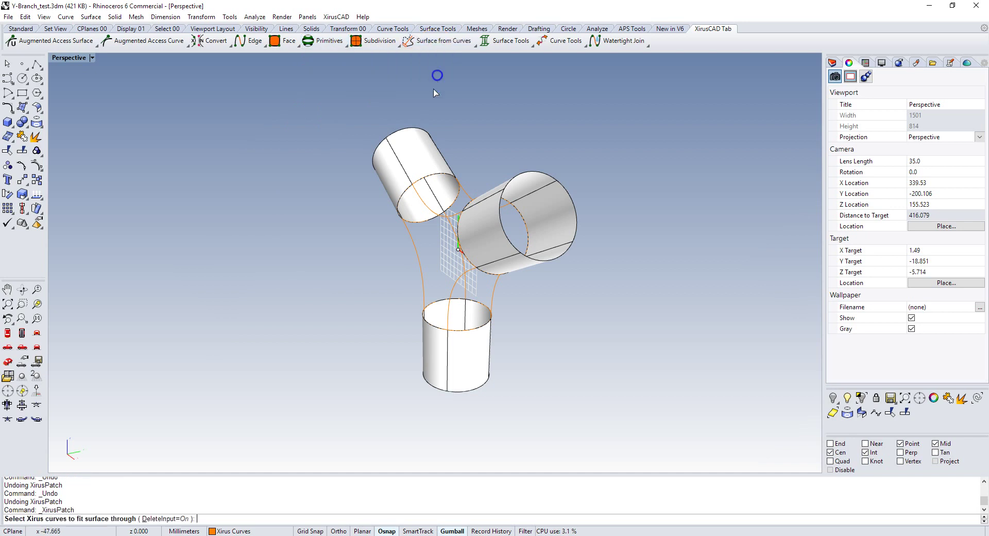
{"action": "right_click_drag", "start_coordinate": [318, 165], "coordinate": [381, 148]}
{"action": "left_click", "coordinate": [161, 519]}
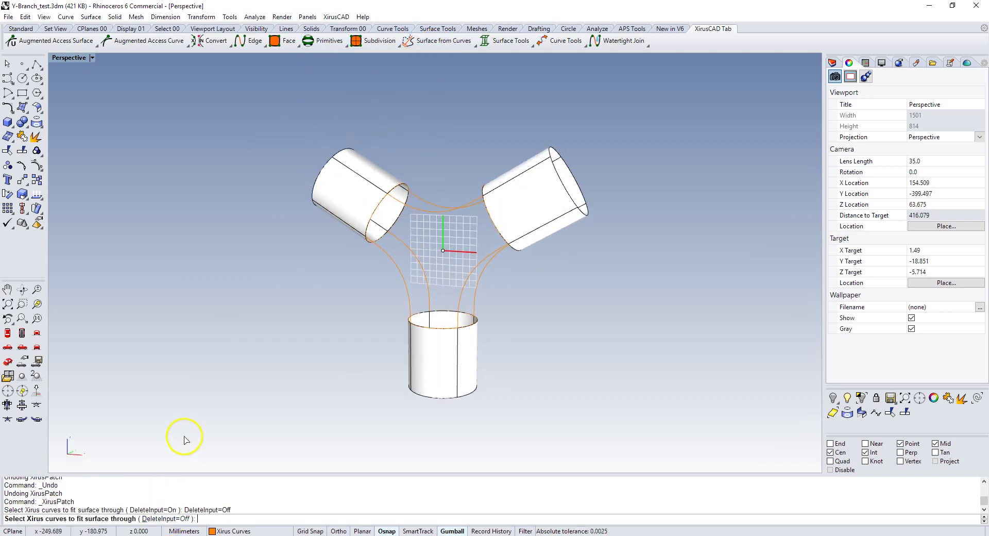
{"action": "right_click_drag", "start_coordinate": [178, 453], "coordinate": [240, 401]}
{"action": "scroll", "coordinate": [421, 236], "scroll_direction": "up", "scroll_amount": 2}
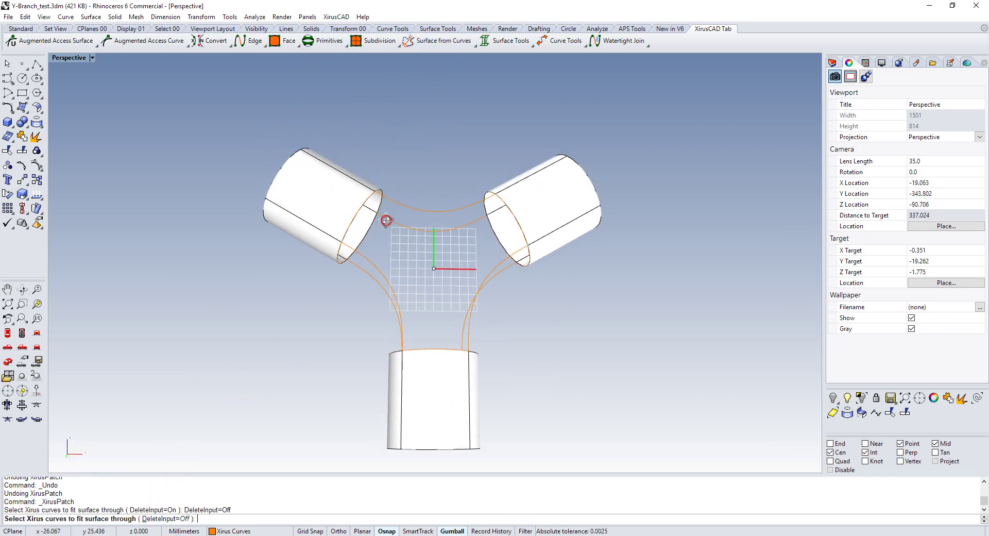
{"action": "right_click_drag", "start_coordinate": [422, 236], "coordinate": [378, 205]}
{"action": "left_click", "coordinate": [360, 221]}
{"action": "left_click", "coordinate": [404, 215]}
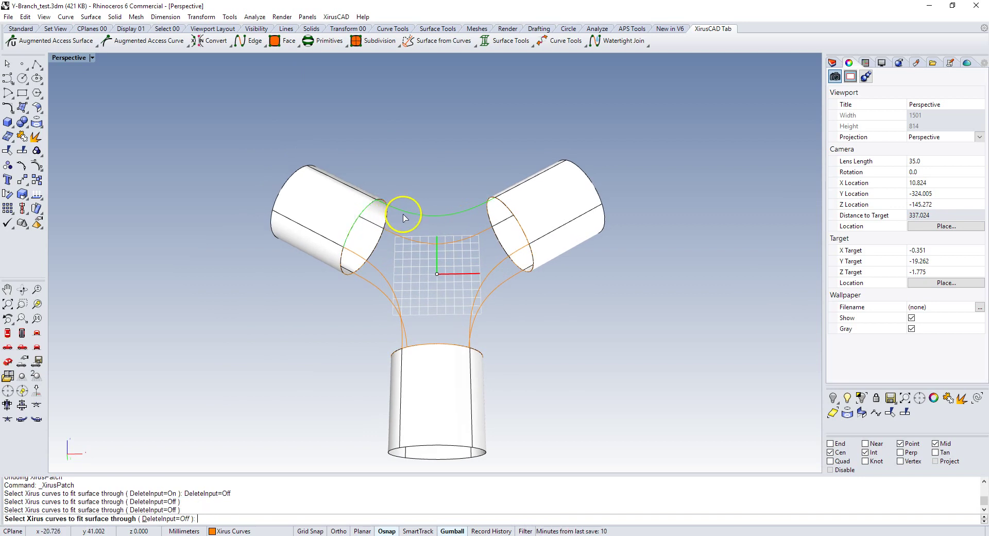
{"action": "left_click", "coordinate": [508, 216]}
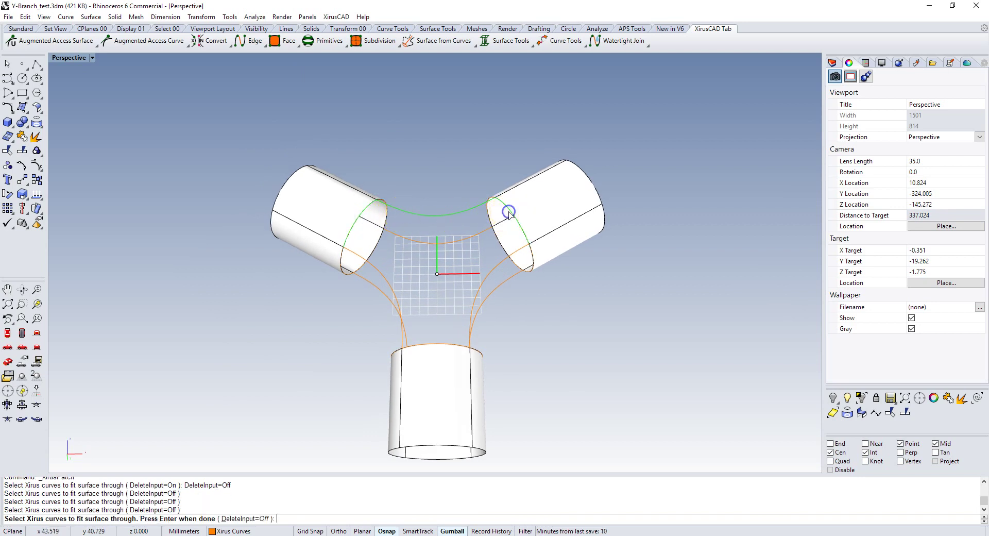
{"action": "left_click", "coordinate": [510, 255]}
{"action": "left_click", "coordinate": [438, 349]}
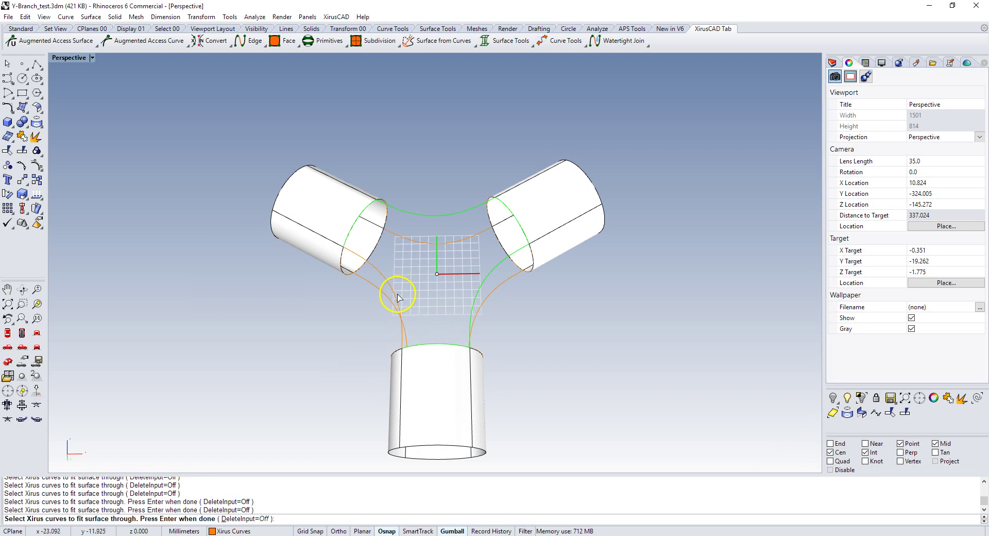
{"action": "left_click", "coordinate": [397, 298]}
{"action": "right_click", "coordinate": [453, 110]}
Step: Patch the junction back through its rim and connecting curves, again keeping the input curves
{"action": "mouse_move", "coordinate": [448, 128]}
{"action": "right_mouse_down"}
{"action": "mouse_move", "coordinate": [375, 142]}
{"action": "mouse_move", "coordinate": [629, 206]}
{"action": "right_mouse_up"}
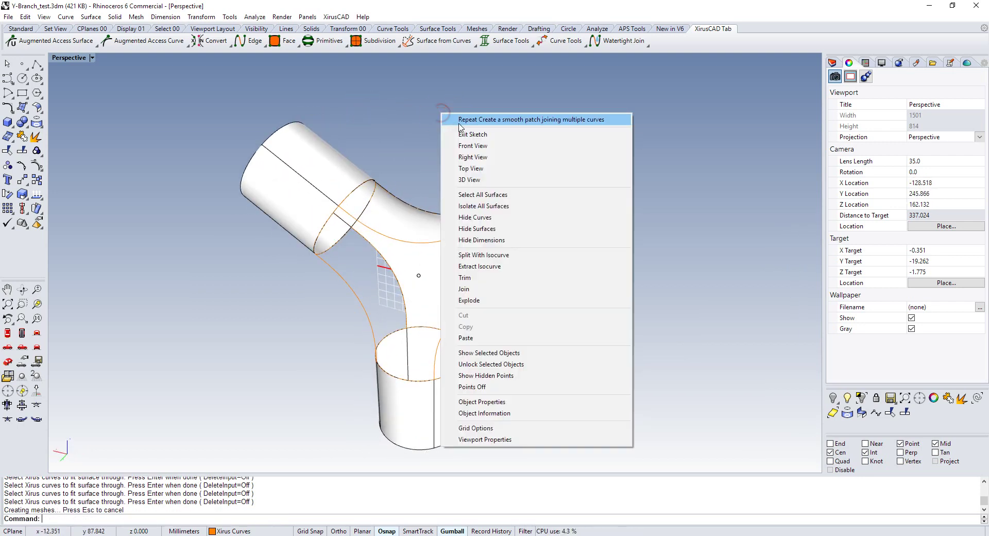
{"action": "left_click", "coordinate": [460, 124]}
{"action": "left_click", "coordinate": [157, 518]}
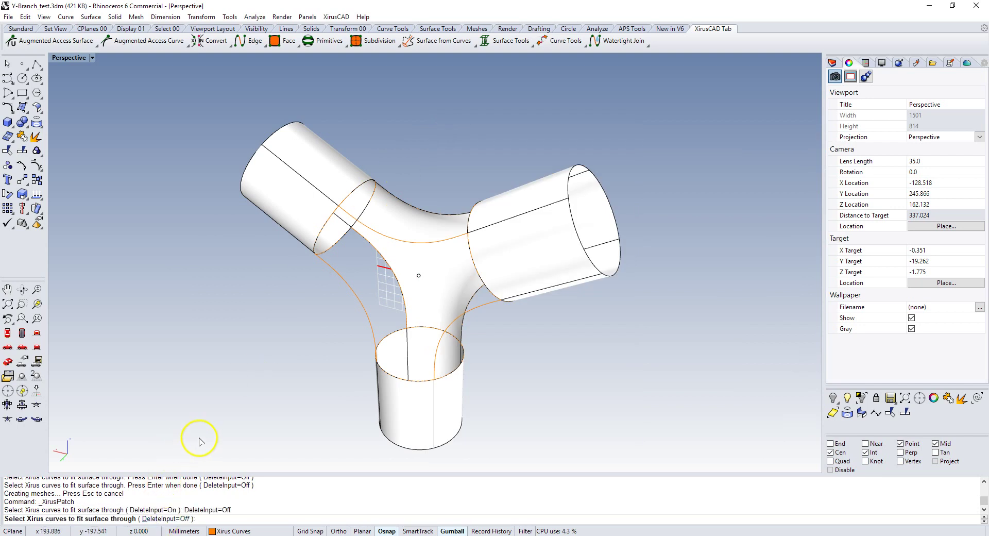
{"action": "left_click", "coordinate": [374, 230]}
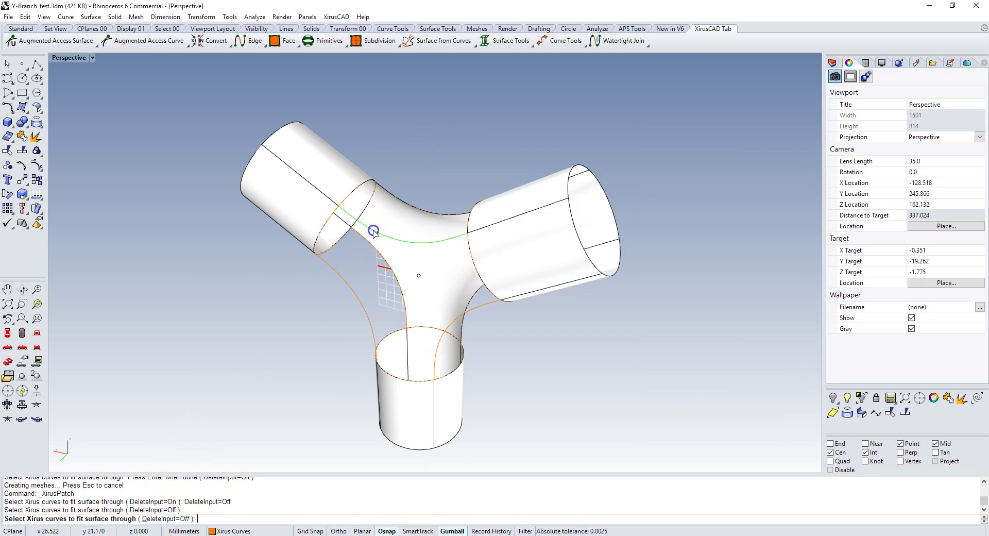
{"action": "left_click", "coordinate": [327, 225]}
{"action": "left_click", "coordinate": [331, 268]}
{"action": "left_click", "coordinate": [405, 379]}
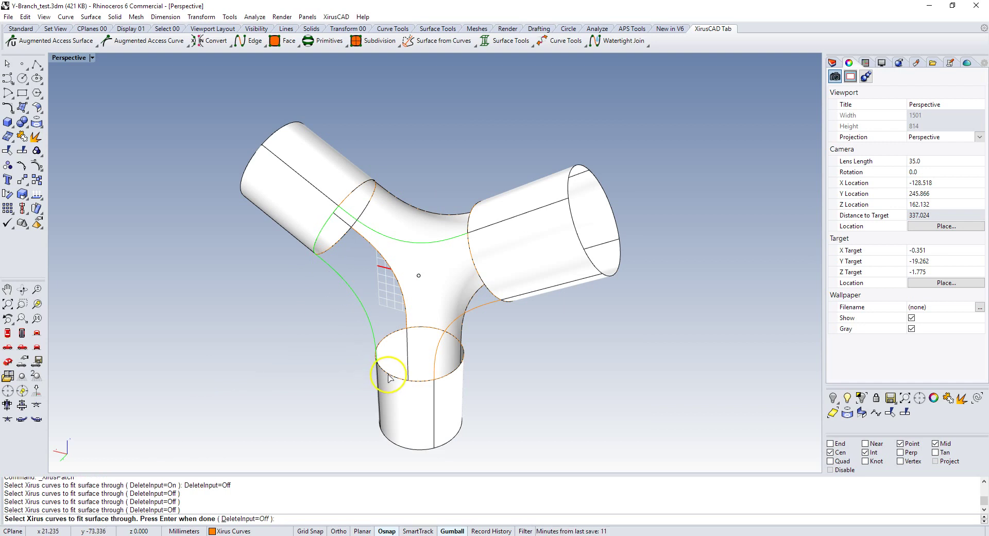
{"action": "left_click", "coordinate": [436, 361]}
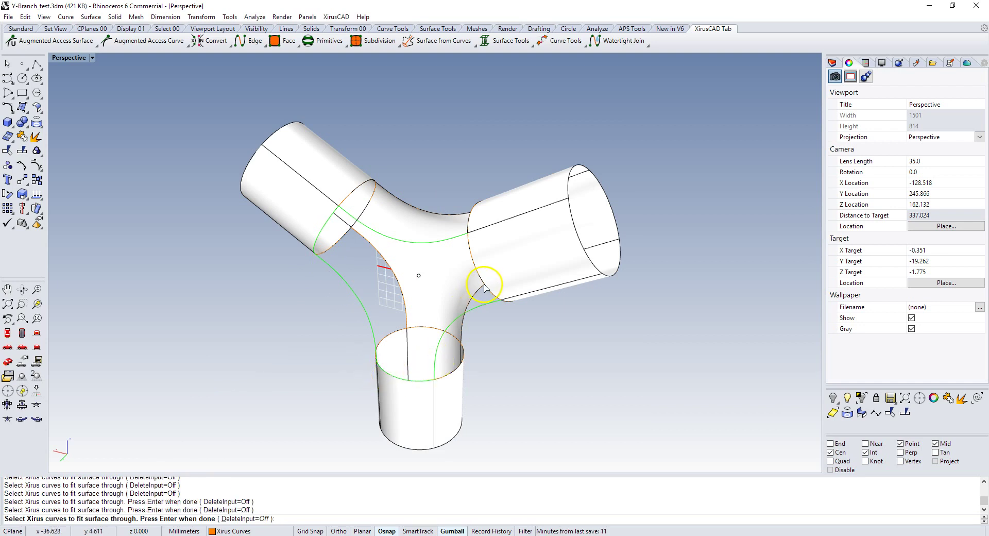
{"action": "right_click", "coordinate": [249, 365]}
{"action": "right_click_drag", "start_coordinate": [158, 358], "coordinate": [236, 282]}
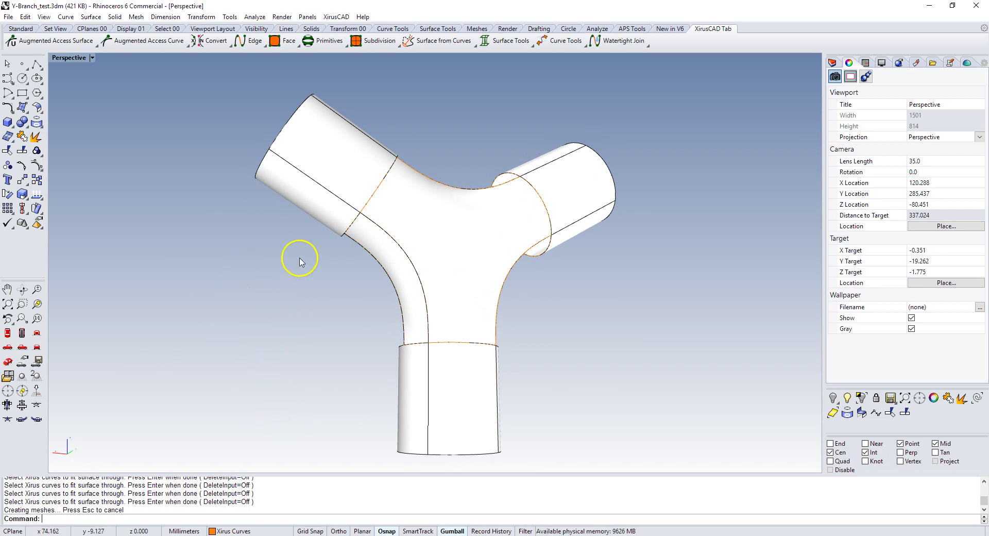
Step: Patch the gap between the left branch curve and the lower pipe's left rim, keeping the curves
{"action": "right_click", "coordinate": [343, 488]}
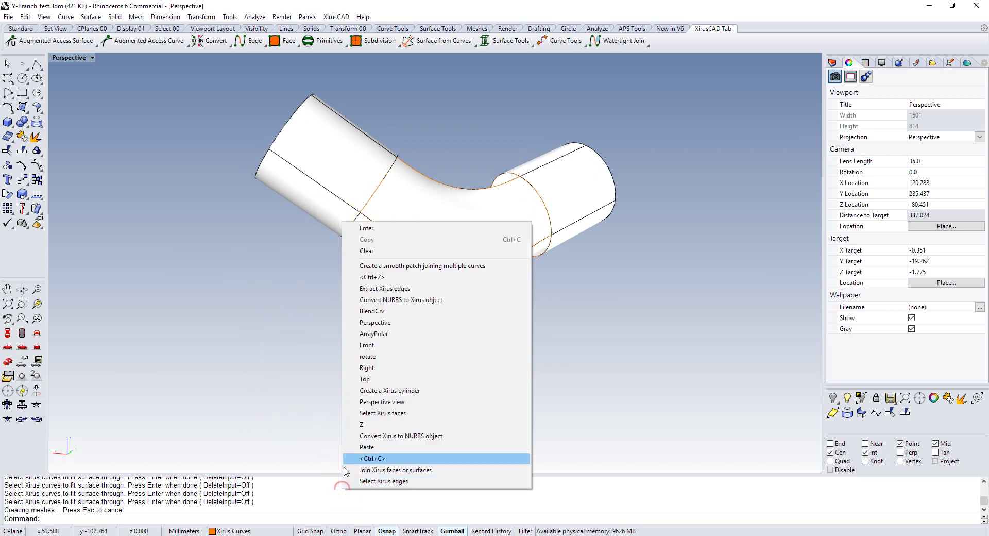
{"action": "left_click", "coordinate": [378, 269]}
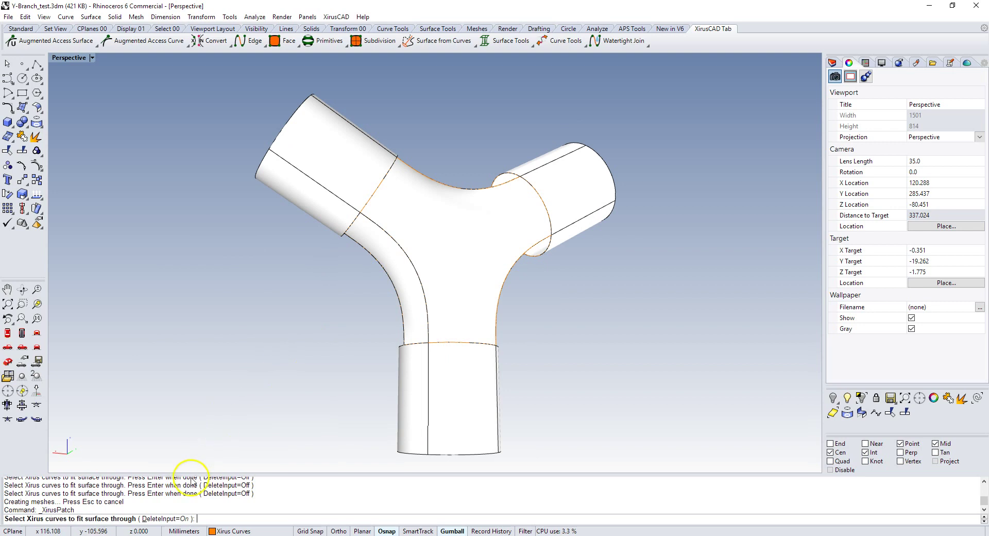
{"action": "left_click", "coordinate": [170, 519]}
{"action": "right_click_drag", "start_coordinate": [388, 340], "coordinate": [403, 370]}
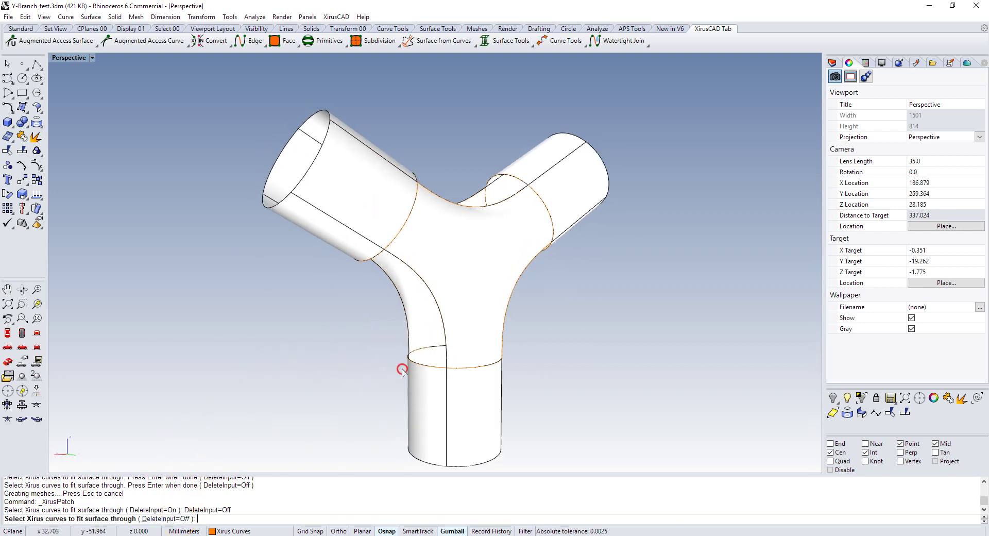
{"action": "left_click", "coordinate": [443, 352]}
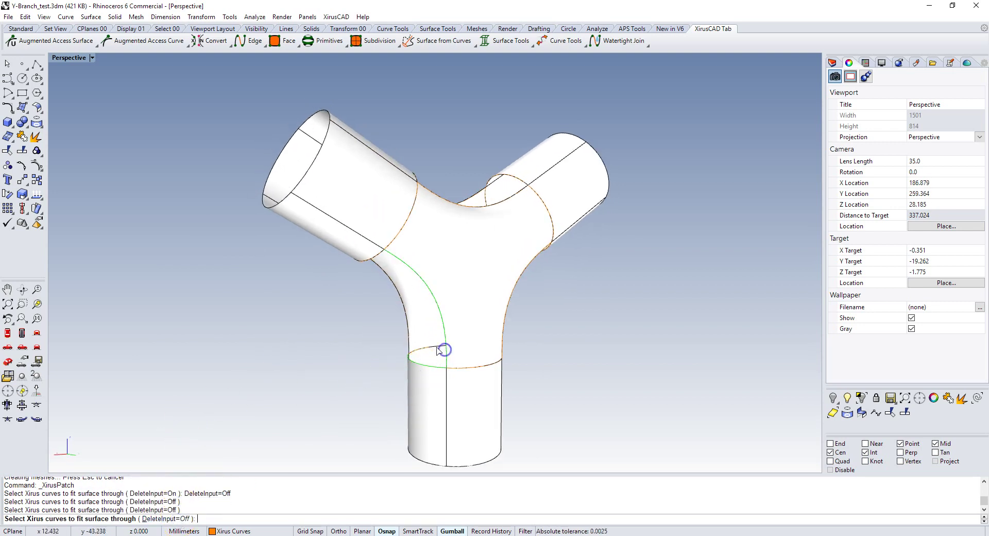
{"action": "left_click", "coordinate": [409, 340]}
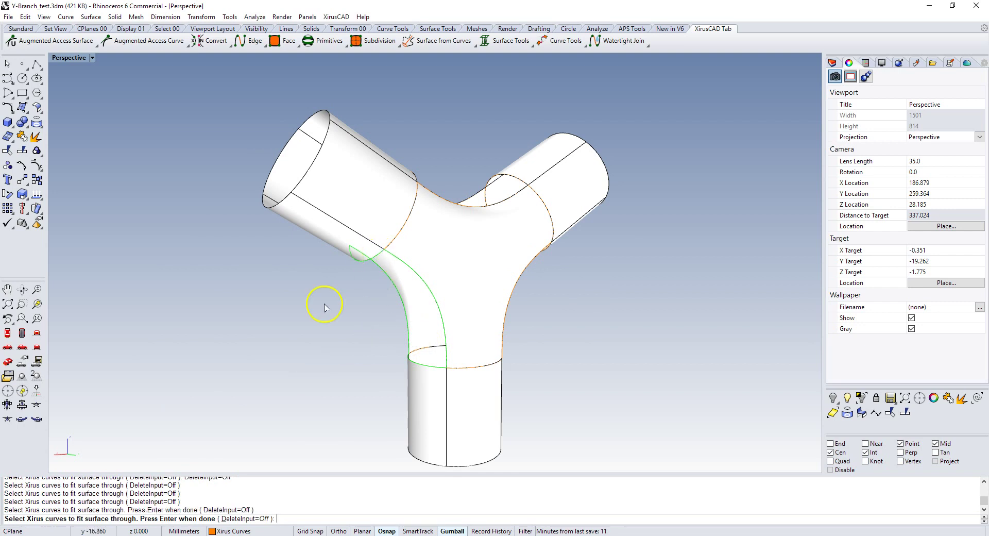
{"action": "right_click", "coordinate": [309, 314]}
{"action": "mouse_move", "coordinate": [302, 320]}
{"action": "right_mouse_down"}
{"action": "mouse_move", "coordinate": [278, 301]}
{"action": "mouse_move", "coordinate": [287, 378]}
{"action": "right_mouse_up"}
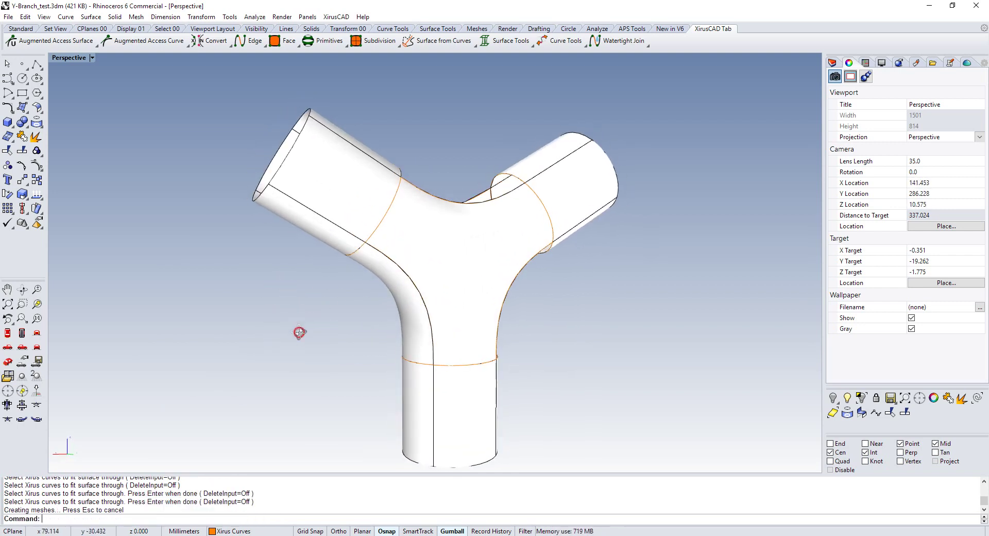
Step: Patch the top gap through two boundary curves and a central guide curve
{"action": "right_click", "coordinate": [329, 503]}
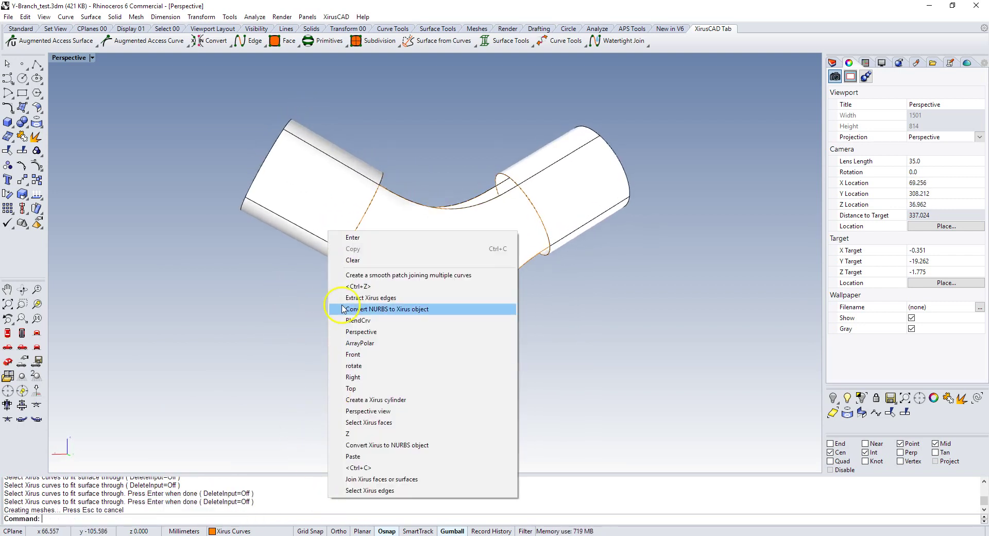
{"action": "left_click", "coordinate": [358, 278]}
{"action": "left_click", "coordinate": [170, 518]}
{"action": "mouse_move", "coordinate": [242, 402]}
{"action": "right_mouse_down"}
{"action": "mouse_move", "coordinate": [261, 355]}
{"action": "mouse_move", "coordinate": [374, 238]}
{"action": "right_mouse_up"}
{"action": "left_click", "coordinate": [361, 211]}
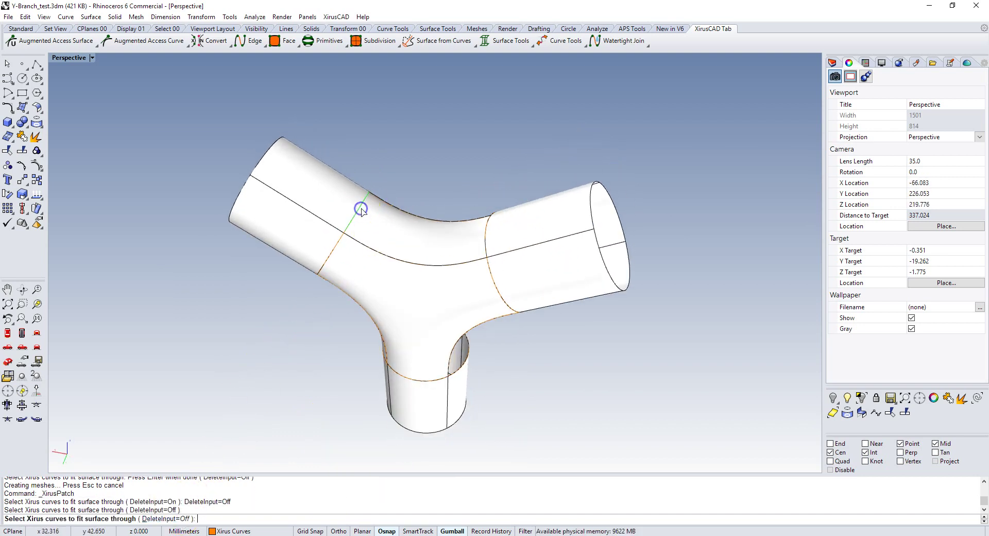
{"action": "left_click", "coordinate": [388, 202]}
{"action": "left_click", "coordinate": [407, 263]}
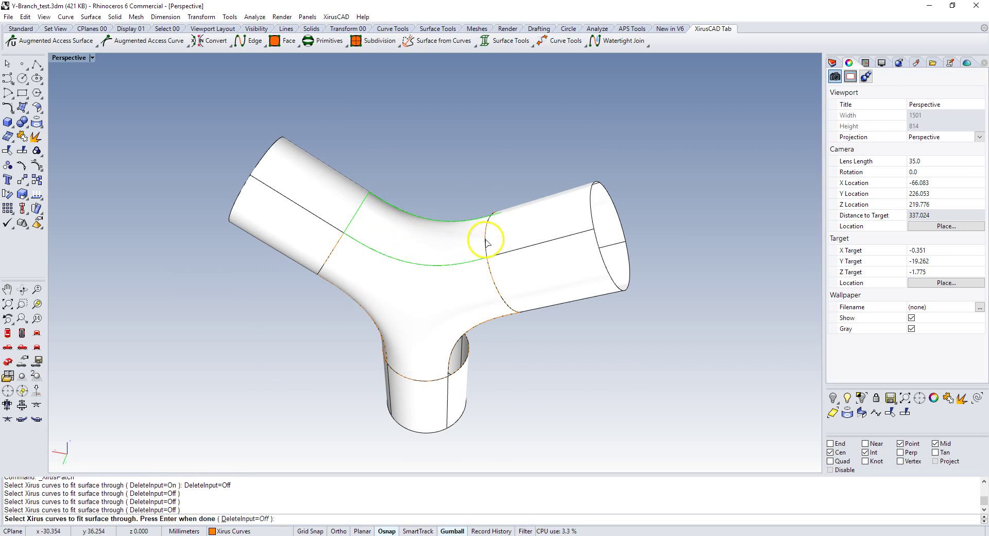
{"action": "key", "text": "Return"}
{"action": "mouse_move", "coordinate": [503, 397]}
{"action": "right_mouse_down"}
{"action": "mouse_move", "coordinate": [516, 305]}
{"action": "mouse_move", "coordinate": [478, 331]}
{"action": "right_mouse_up"}
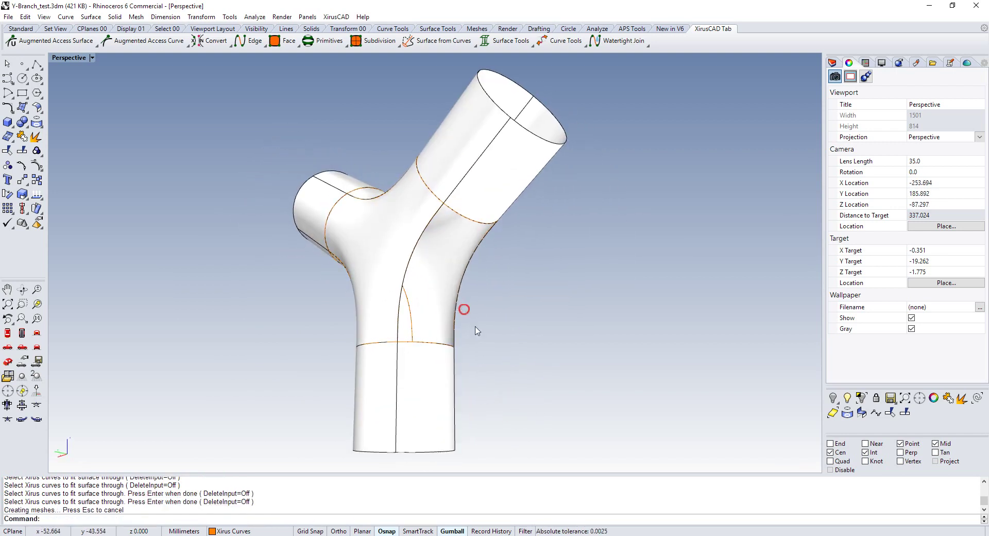
Step: Patch the remaining side gap through its three surrounding curves, keeping the curves
{"action": "right_click", "coordinate": [413, 484]}
{"action": "left_click", "coordinate": [465, 256]}
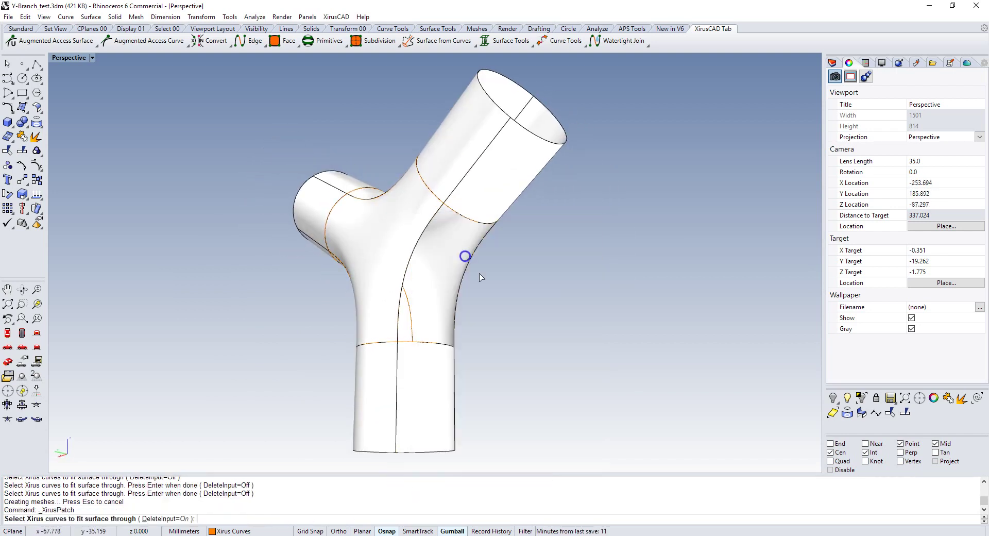
{"action": "right_click_drag", "start_coordinate": [479, 277], "coordinate": [538, 310]}
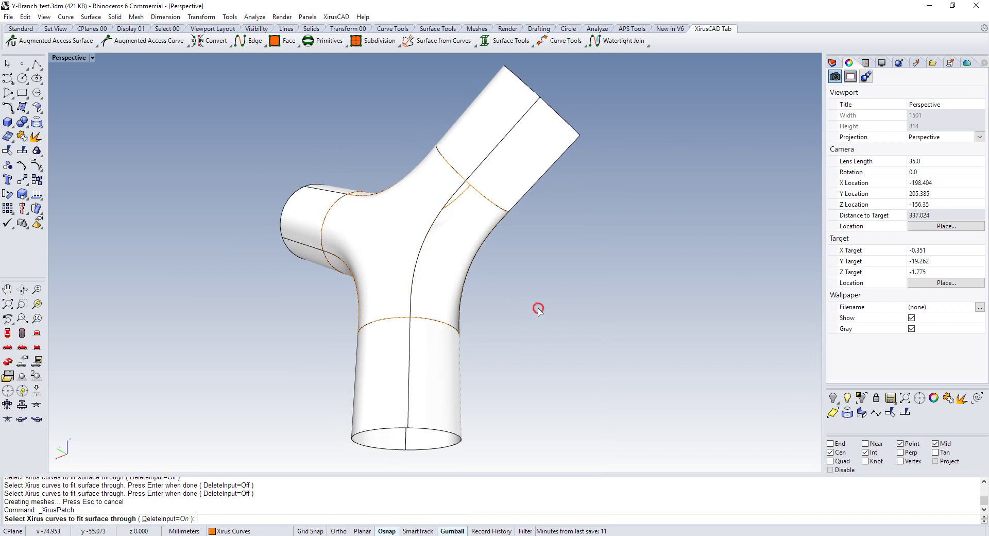
{"action": "left_click", "coordinate": [164, 518]}
{"action": "left_click", "coordinate": [494, 209]}
{"action": "left_click", "coordinate": [496, 228]}
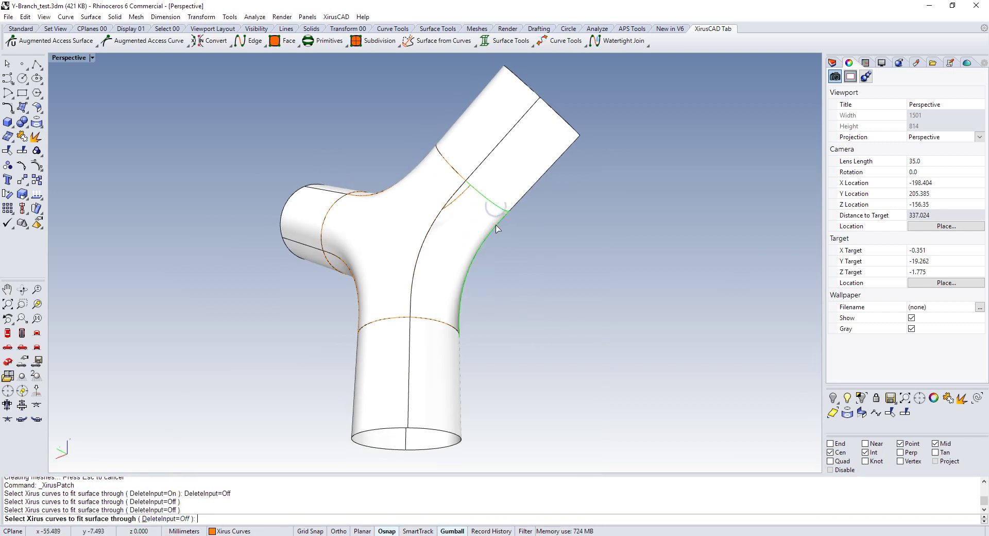
{"action": "left_click", "coordinate": [437, 322]}
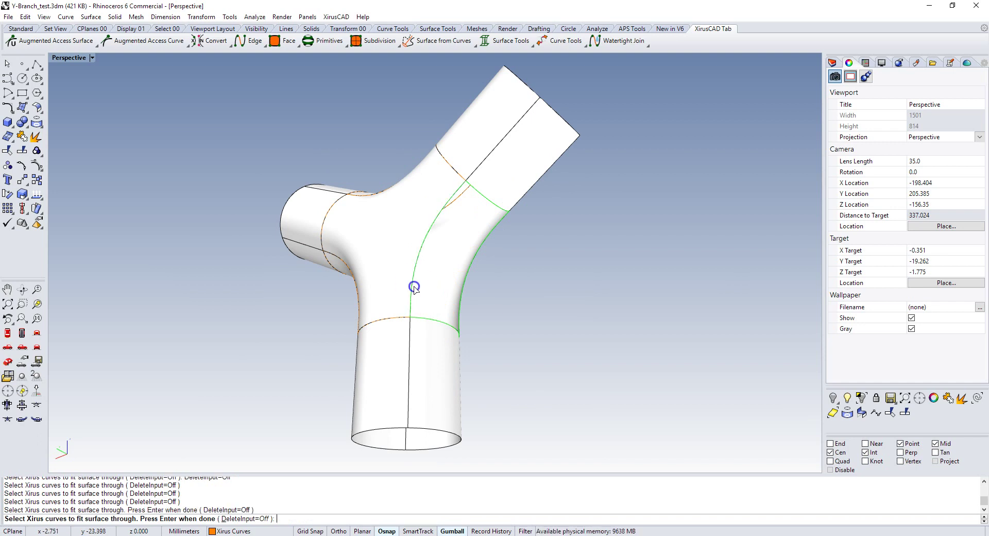
{"action": "right_click", "coordinate": [552, 315]}
{"action": "mouse_move", "coordinate": [552, 315]}
{"action": "right_mouse_down"}
{"action": "mouse_move", "coordinate": [345, 319]}
{"action": "mouse_move", "coordinate": [188, 294]}
{"action": "mouse_move", "coordinate": [343, 305]}
{"action": "mouse_move", "coordinate": [106, 307]}
{"action": "mouse_move", "coordinate": [174, 308]}
{"action": "mouse_move", "coordinate": [154, 303]}
{"action": "mouse_move", "coordinate": [230, 316]}
{"action": "mouse_move", "coordinate": [263, 292]}
{"action": "mouse_move", "coordinate": [287, 291]}
{"action": "mouse_move", "coordinate": [272, 292]}
{"action": "right_mouse_up"}
Step: Run SelCrv to gather all 18 Xirus guide curves, then show the layers list
{"action": "left_click", "coordinate": [180, 310]}
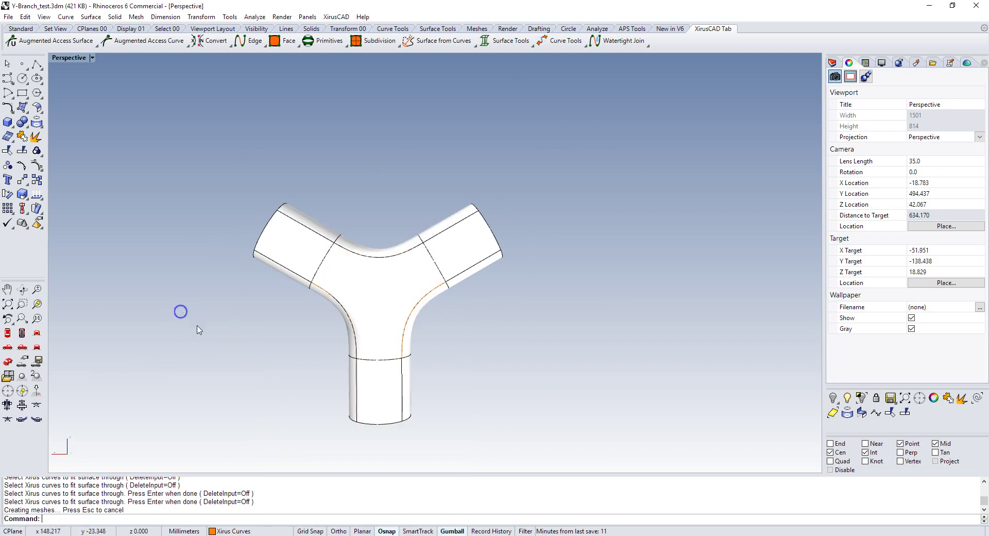
{"action": "scroll", "coordinate": [421, 332], "scroll_direction": "up", "scroll_amount": 2}
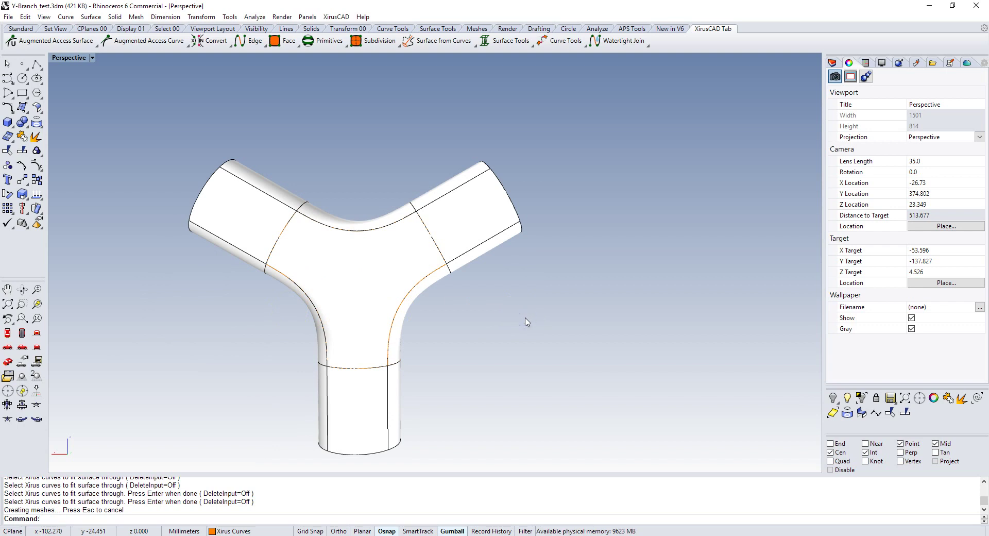
{"action": "type", "text": "SelCrv"}
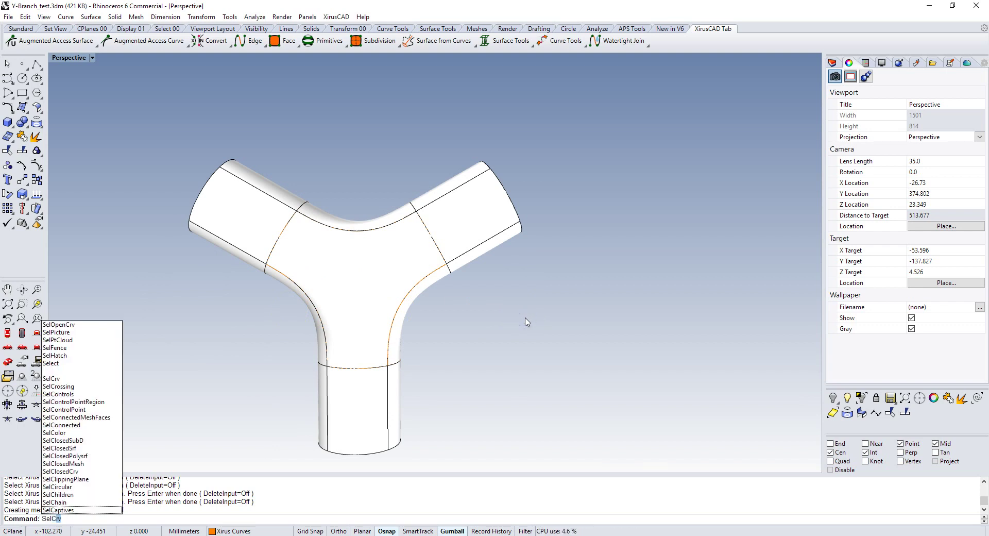
{"action": "key", "text": "Return"}
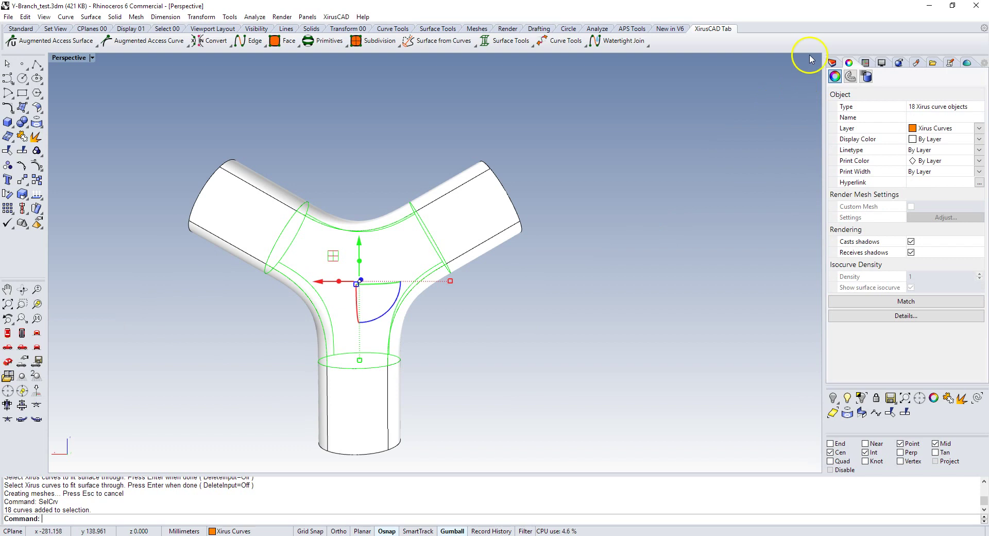
{"action": "left_click", "coordinate": [834, 62]}
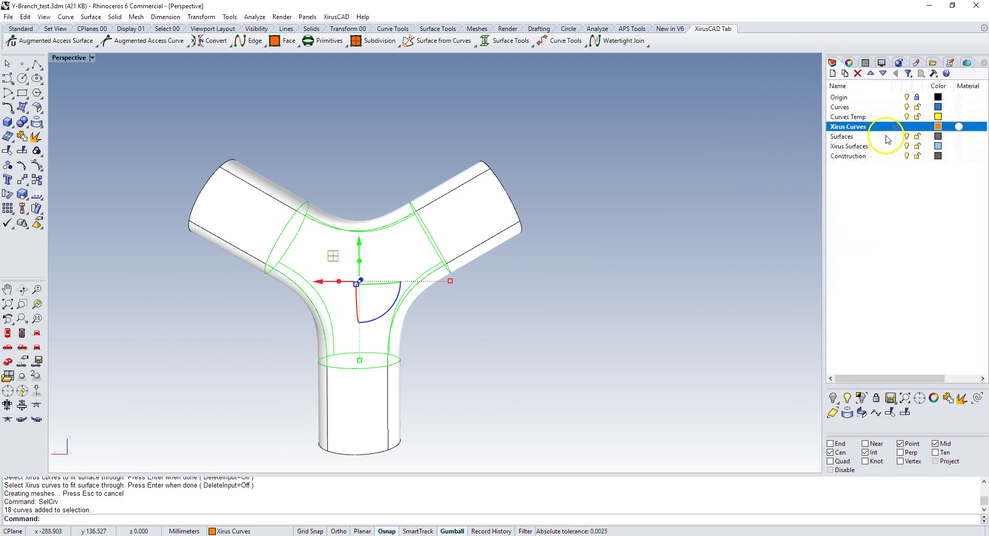
Step: Hide the selected curves and Xirus Join all patch surfaces into one Y-branch
{"action": "left_click", "coordinate": [833, 398]}
{"action": "left_click", "coordinate": [283, 44]}
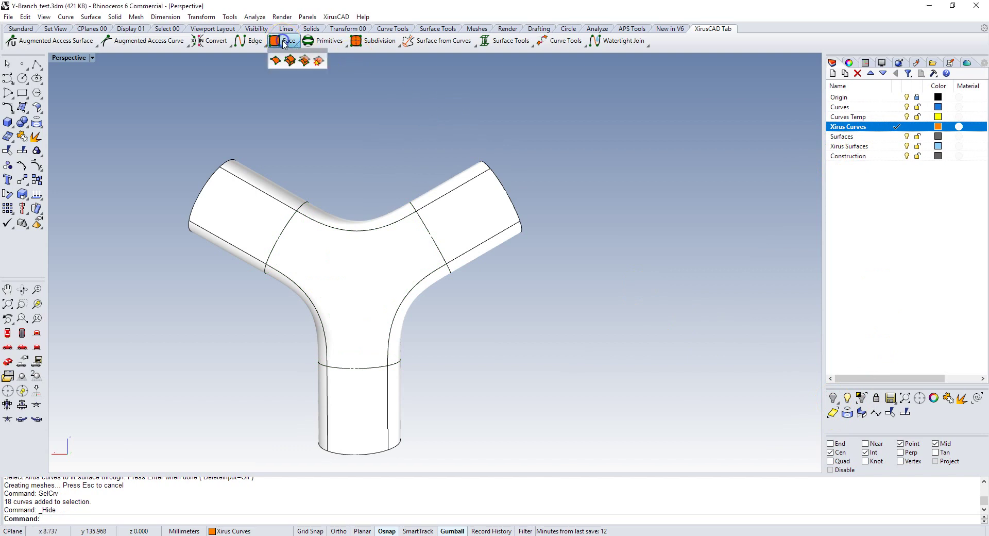
{"action": "left_click", "coordinate": [320, 63]}
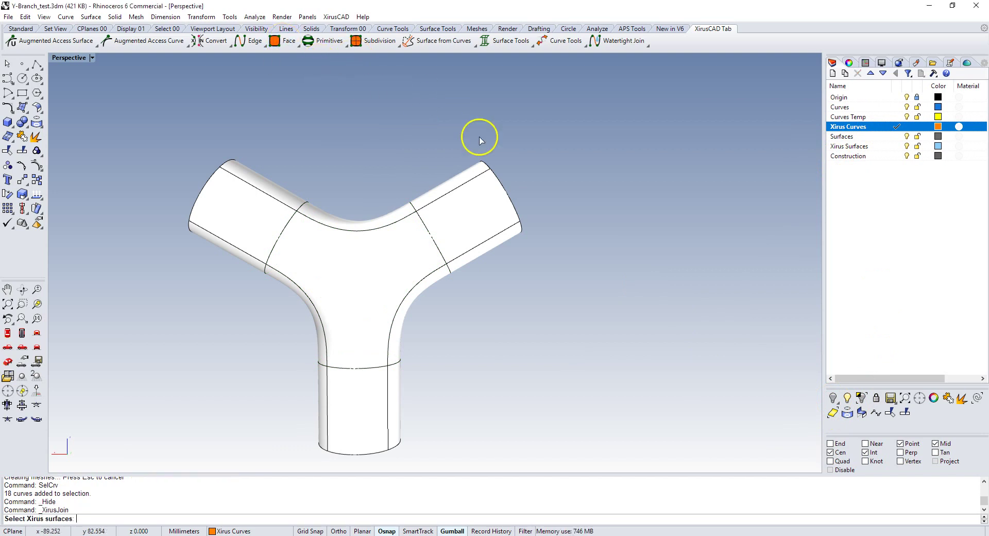
{"action": "scroll", "coordinate": [482, 137], "scroll_direction": "down", "scroll_amount": 3}
{"action": "left_click_drag", "start_coordinate": [281, 358], "coordinate": [564, 120]}
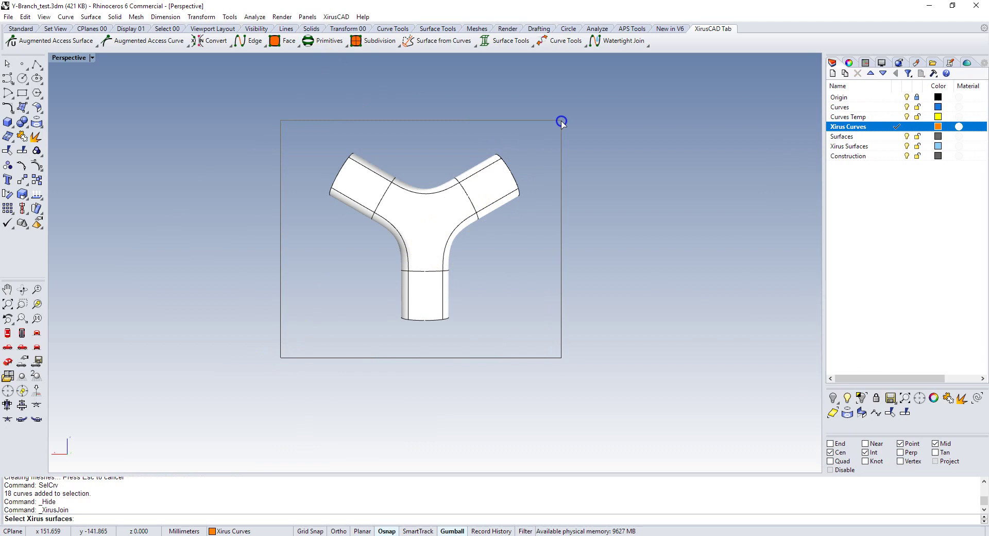
{"action": "key", "text": "Return"}
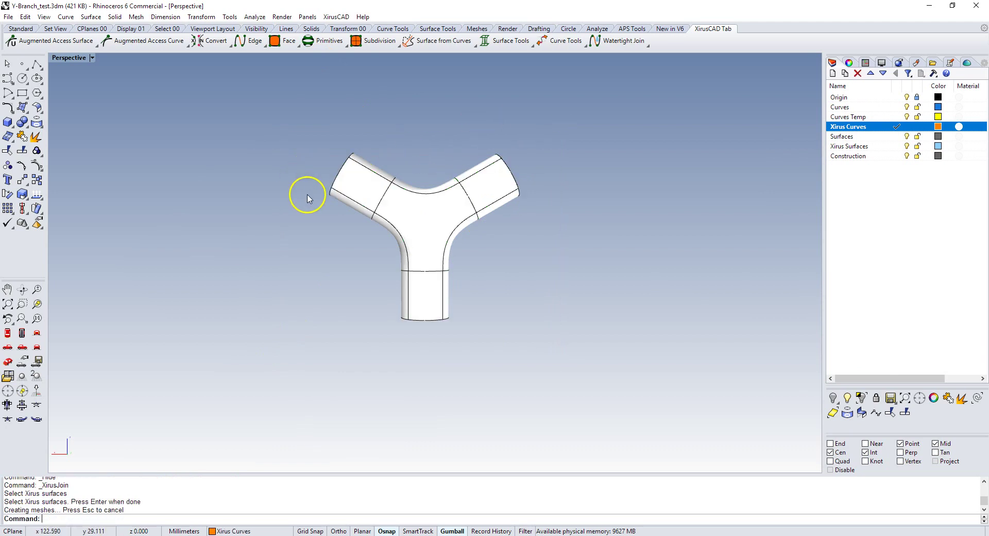
Step: Copy and paste the joined Y-branch, moving the duplicate off to the right
{"action": "left_click", "coordinate": [417, 229]}
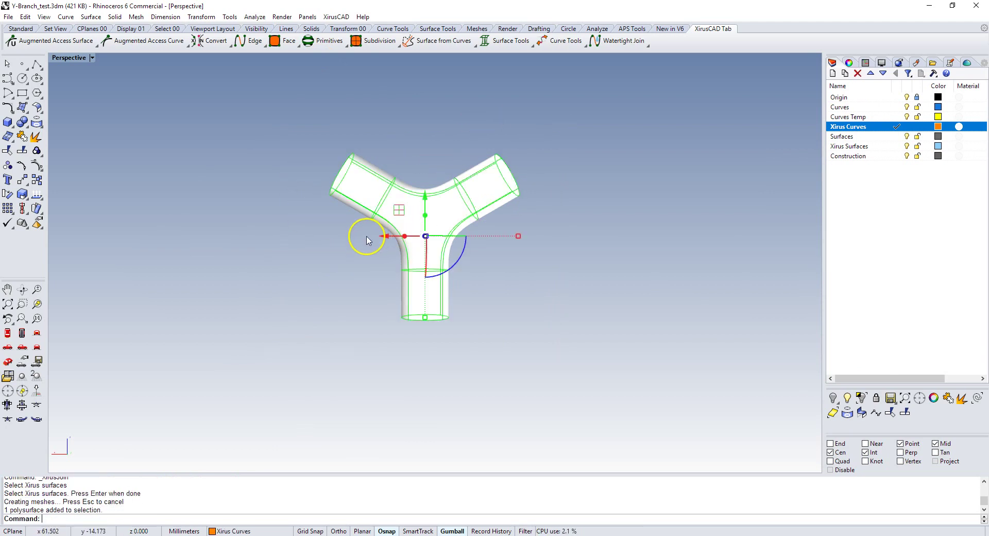
{"action": "key", "text": "ctrl+c"}
{"action": "key", "text": "ctrl+v"}
{"action": "left_click_drag", "start_coordinate": [386, 237], "coordinate": [605, 238]}
{"action": "left_click", "coordinate": [564, 277]}
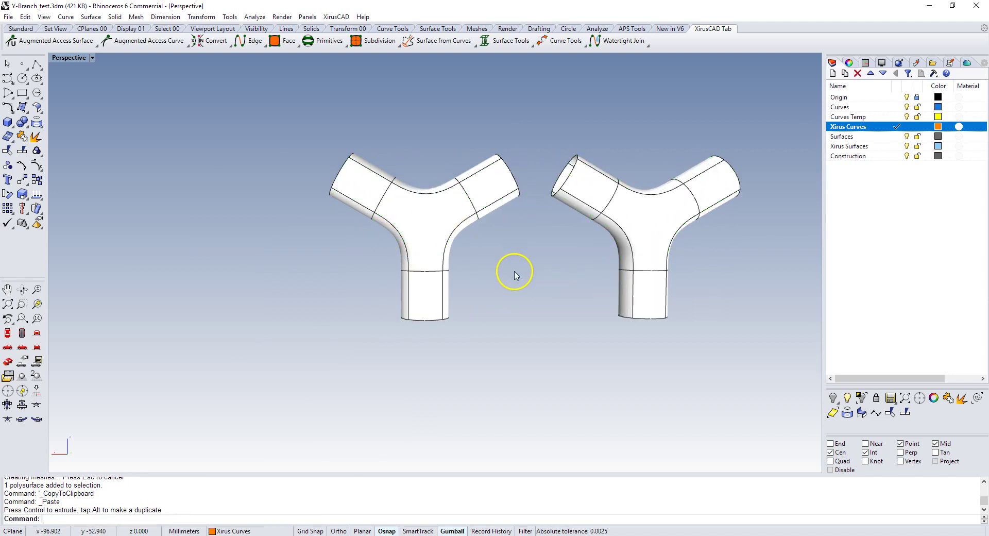
{"action": "right_click_drag", "start_coordinate": [517, 272], "coordinate": [382, 291]}
Step: Convert the right-hand Y-branch copy from a Xirus object to NURBS geometry
{"action": "left_click", "coordinate": [477, 244]}
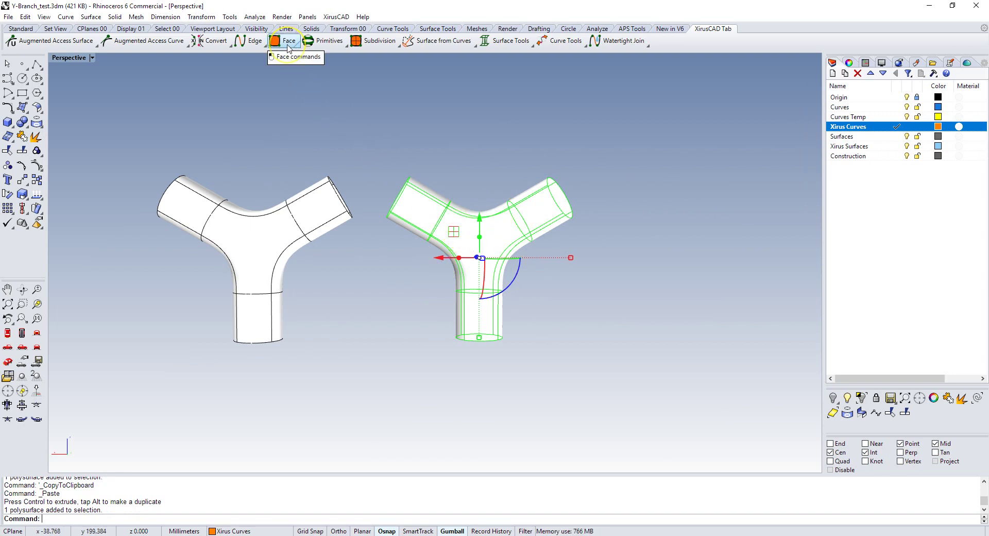
{"action": "left_click", "coordinate": [227, 45]}
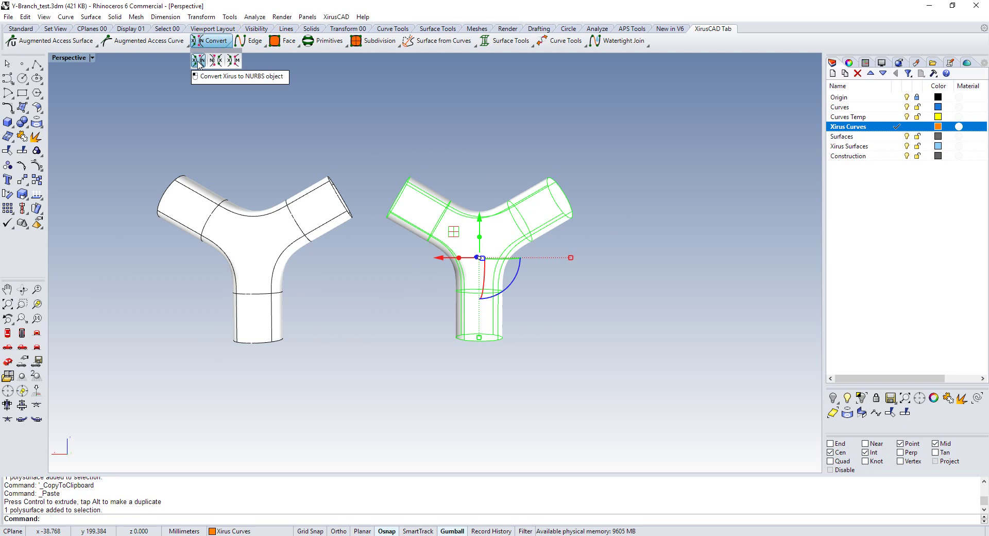
{"action": "left_click", "coordinate": [198, 61]}
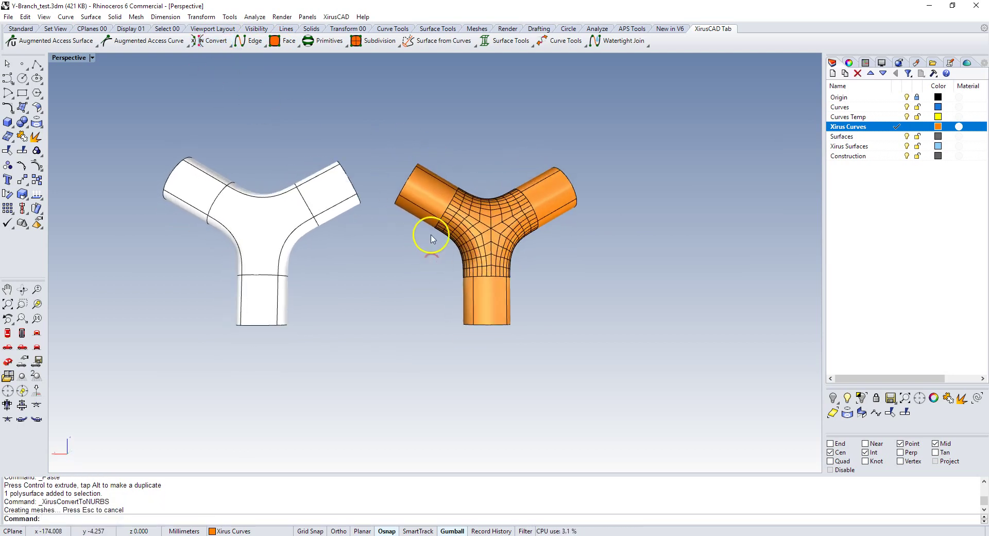
{"action": "scroll", "coordinate": [462, 243], "scroll_direction": "up", "scroll_amount": 3}
{"action": "mouse_move", "coordinate": [462, 243]}
{"action": "right_mouse_down"}
{"action": "mouse_move", "coordinate": [425, 252]}
{"action": "mouse_move", "coordinate": [446, 251]}
{"action": "right_mouse_up"}
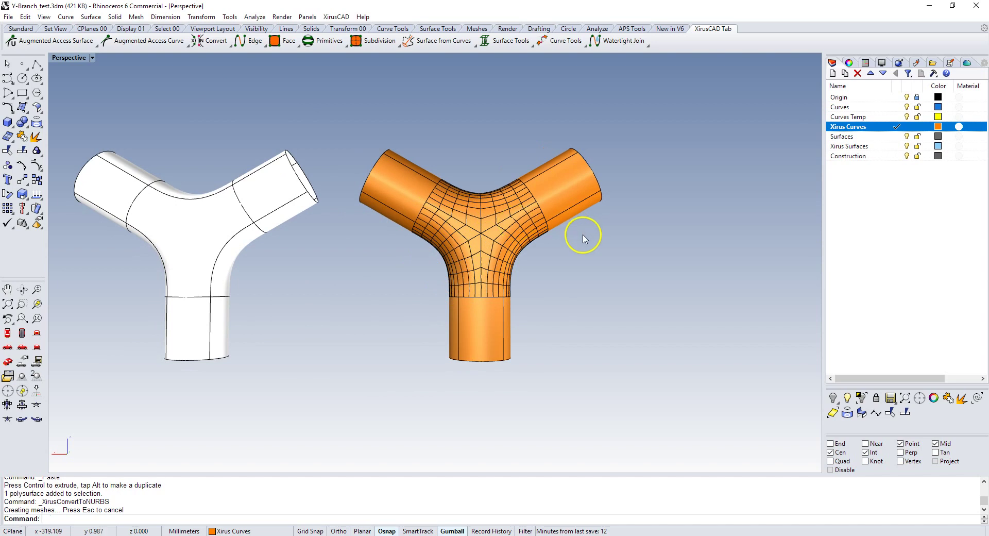
Step: Run Zebra on the orange NURBS Y-branch and orbit to inspect the stripes across the junction
{"action": "left_click", "coordinate": [481, 317]}
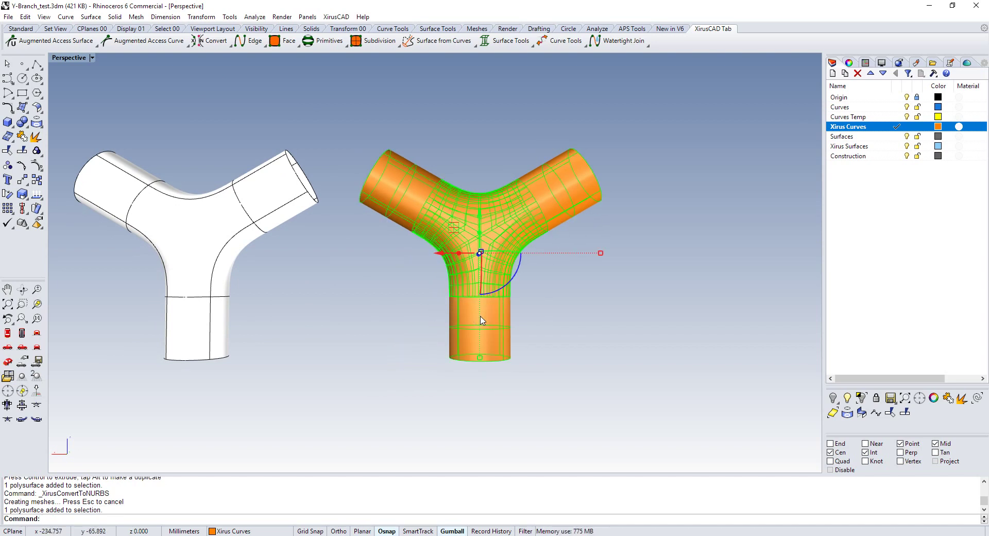
{"action": "type", "text": "Z"}
{"action": "key", "text": "Return"}
{"action": "left_click", "coordinate": [390, 318]}
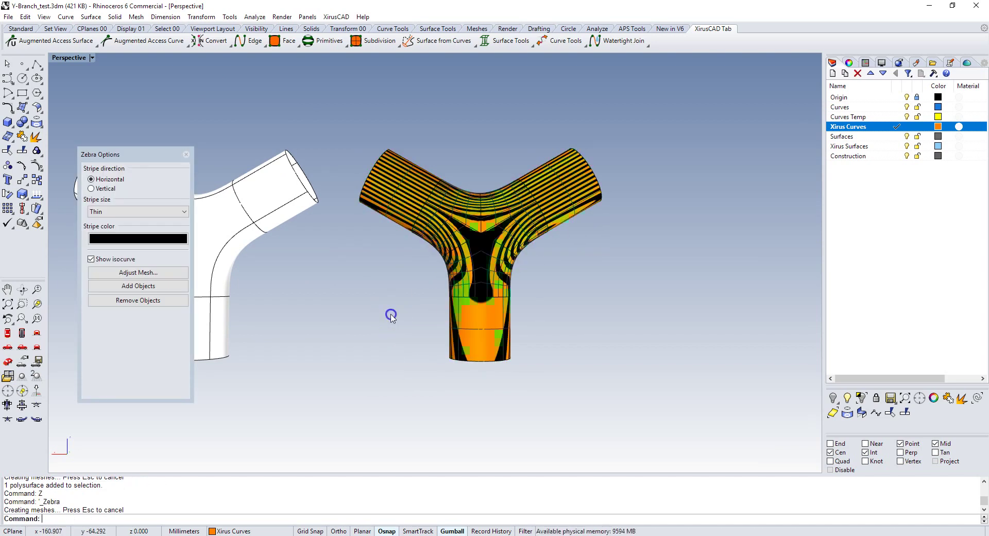
{"action": "scroll", "coordinate": [417, 270], "scroll_direction": "up", "scroll_amount": 3}
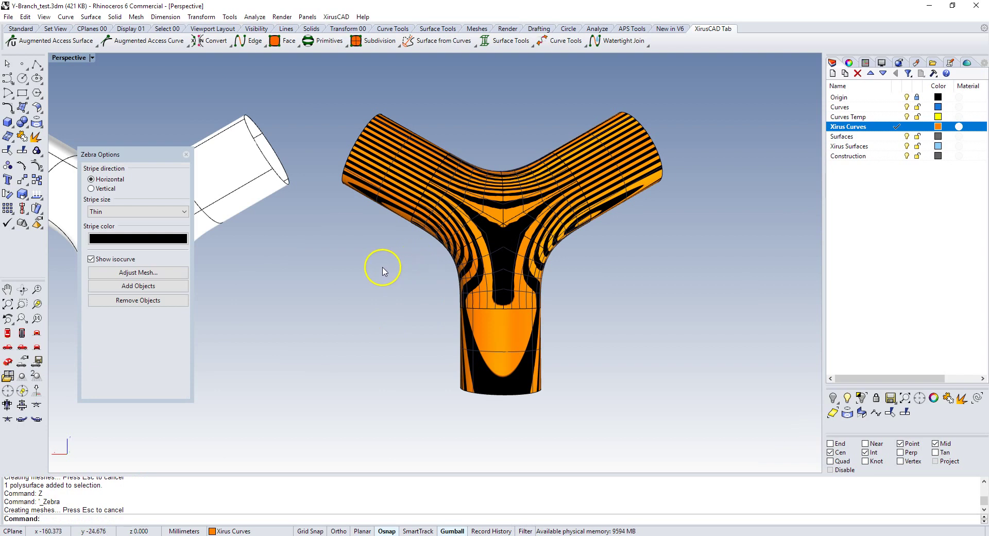
{"action": "mouse_move", "coordinate": [417, 286]}
{"action": "right_mouse_down"}
{"action": "mouse_move", "coordinate": [305, 283]}
{"action": "mouse_move", "coordinate": [375, 304]}
{"action": "mouse_move", "coordinate": [504, 285]}
{"action": "mouse_move", "coordinate": [470, 285]}
{"action": "right_mouse_up"}
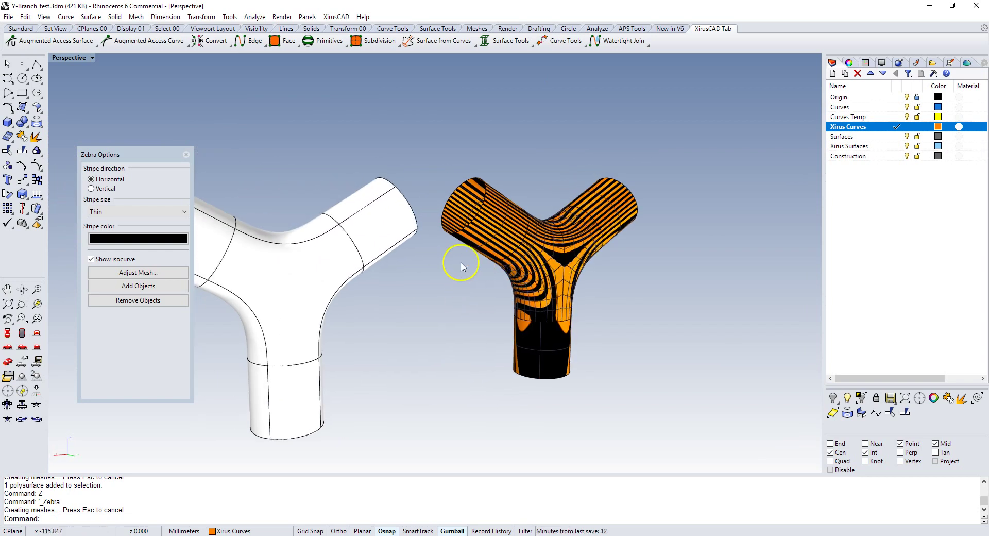
Step: Close the zebra analysis and delete the orange NURBS Y-branch copy
{"action": "left_click", "coordinate": [185, 158]}
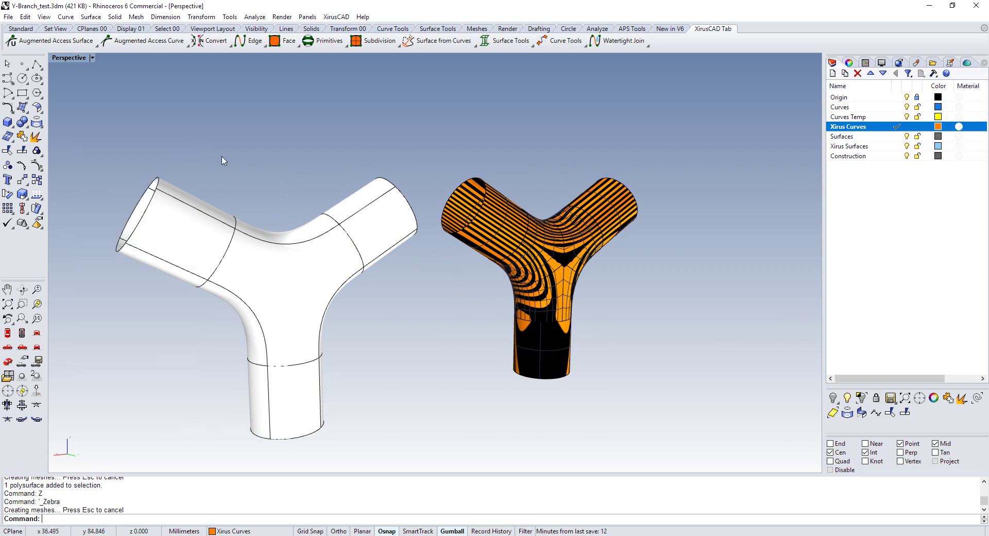
{"action": "left_click", "coordinate": [470, 215]}
{"action": "key", "text": "Delete"}
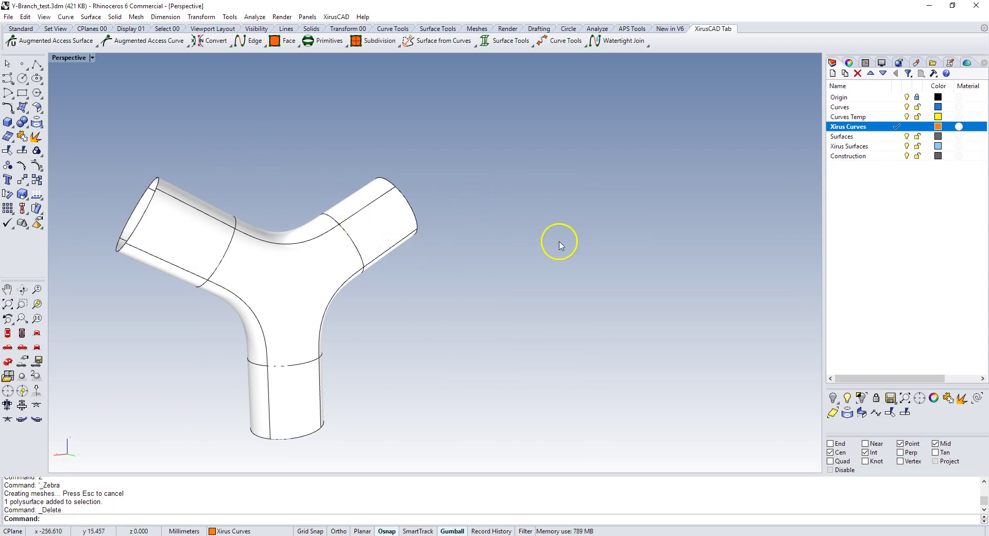
{"action": "scroll", "coordinate": [560, 245], "scroll_direction": "down", "scroll_amount": 3}
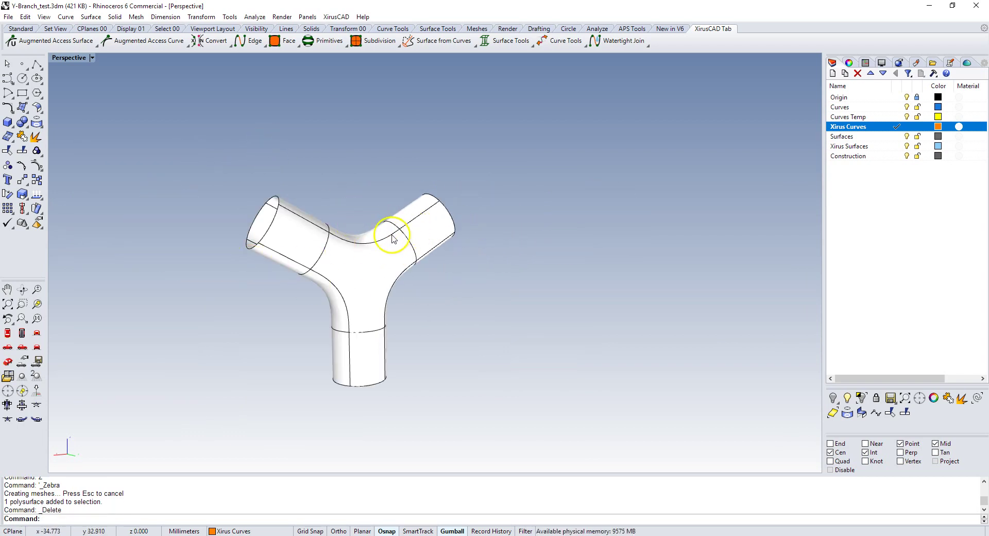
{"action": "mouse_move", "coordinate": [392, 238]}
{"action": "right_mouse_down"}
{"action": "mouse_move", "coordinate": [355, 230]}
{"action": "mouse_move", "coordinate": [386, 221]}
{"action": "right_mouse_up"}
{"action": "scroll", "coordinate": [394, 225], "scroll_direction": "up", "scroll_amount": 2}
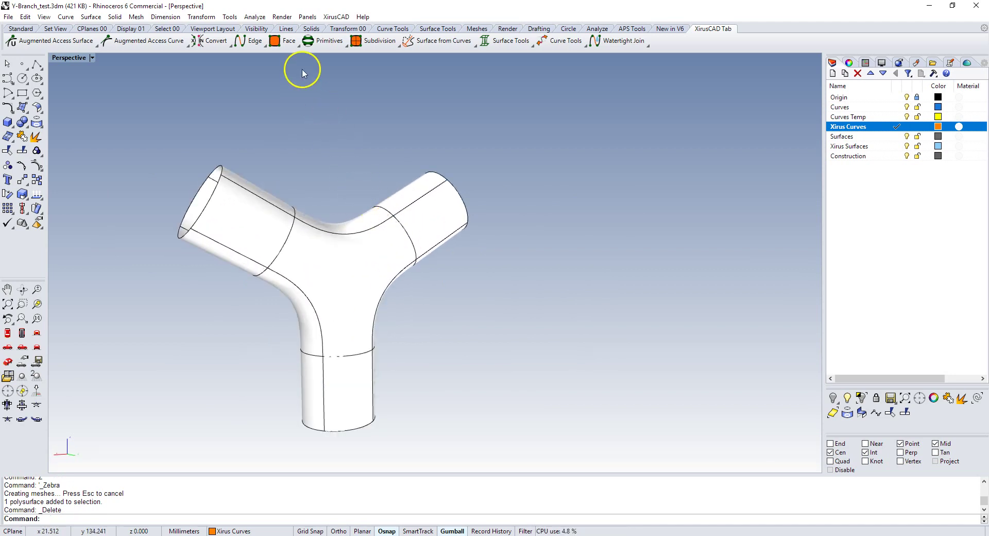
Step: Select two Xirus faces at the right arm end using Select Xirus faces
{"action": "left_click", "coordinate": [284, 48]}
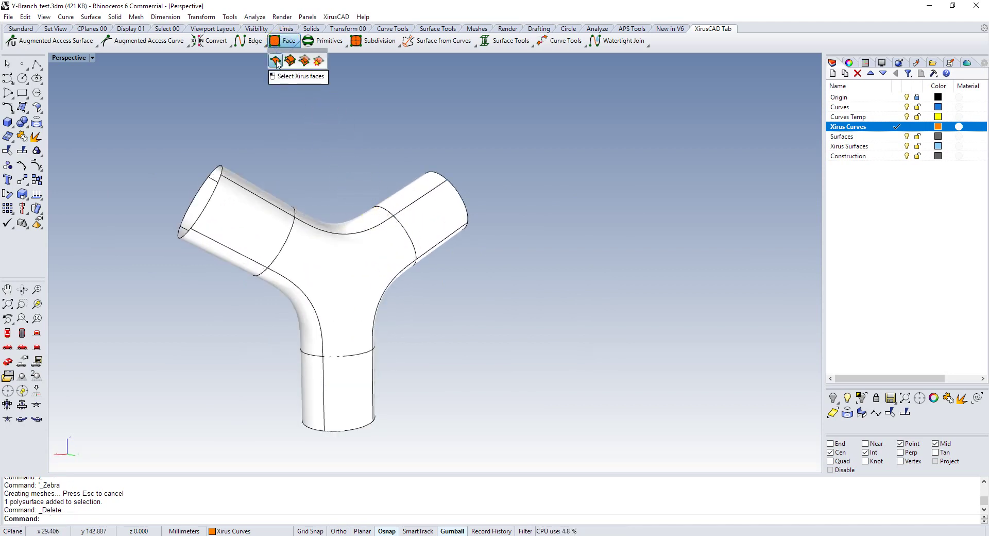
{"action": "left_click", "coordinate": [276, 61]}
{"action": "left_click", "coordinate": [419, 204]}
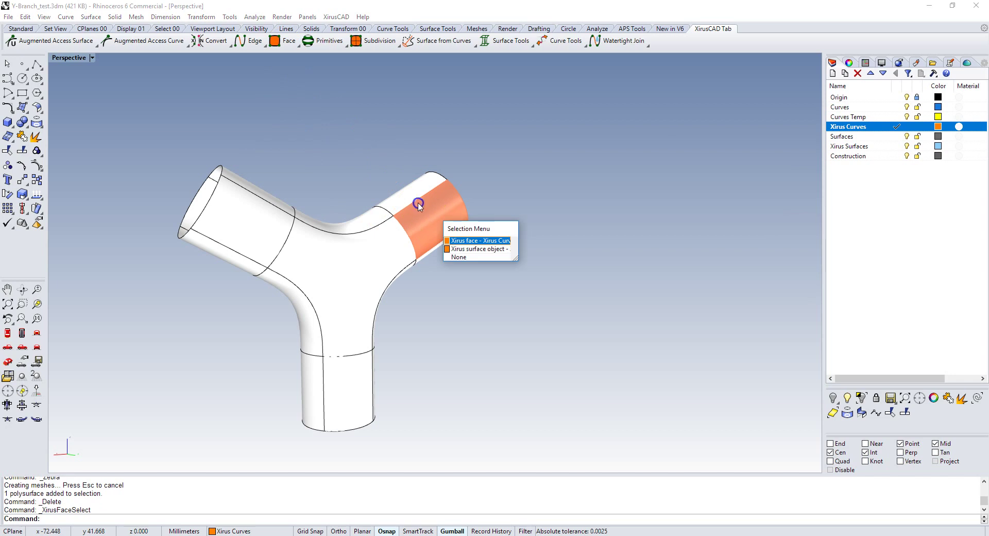
{"action": "left_click", "coordinate": [464, 241]}
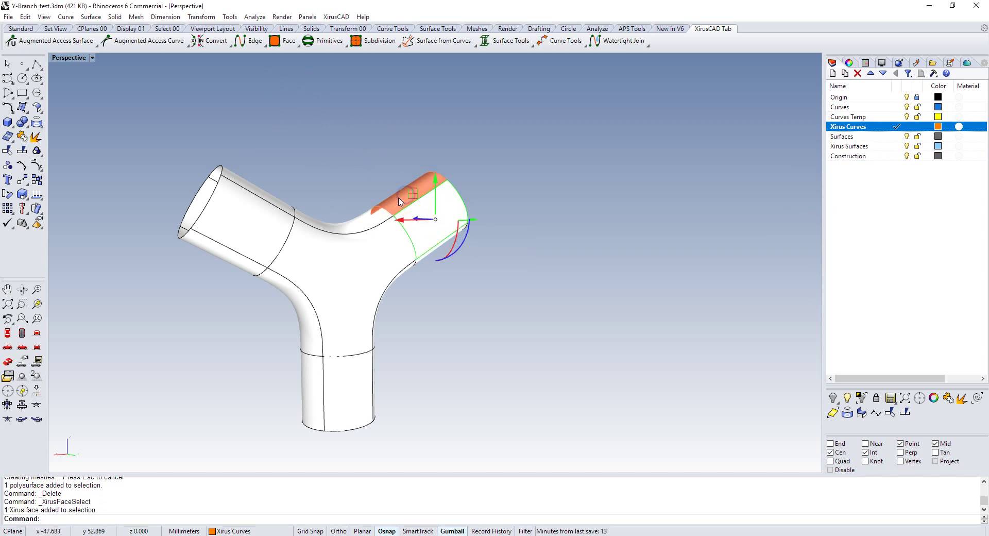
{"action": "left_click", "coordinate": [420, 206]}
{"action": "left_click", "coordinate": [432, 225]}
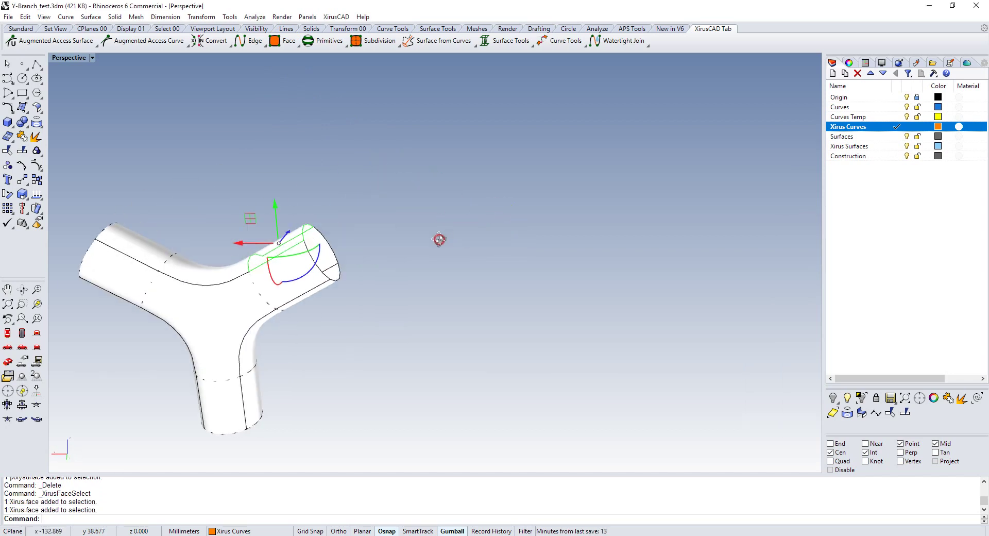
Step: Add three more arm-end faces, including the underside, to the face selection
{"action": "right_click_drag", "start_coordinate": [490, 217], "coordinate": [298, 283]}
{"action": "left_click", "coordinate": [292, 280]}
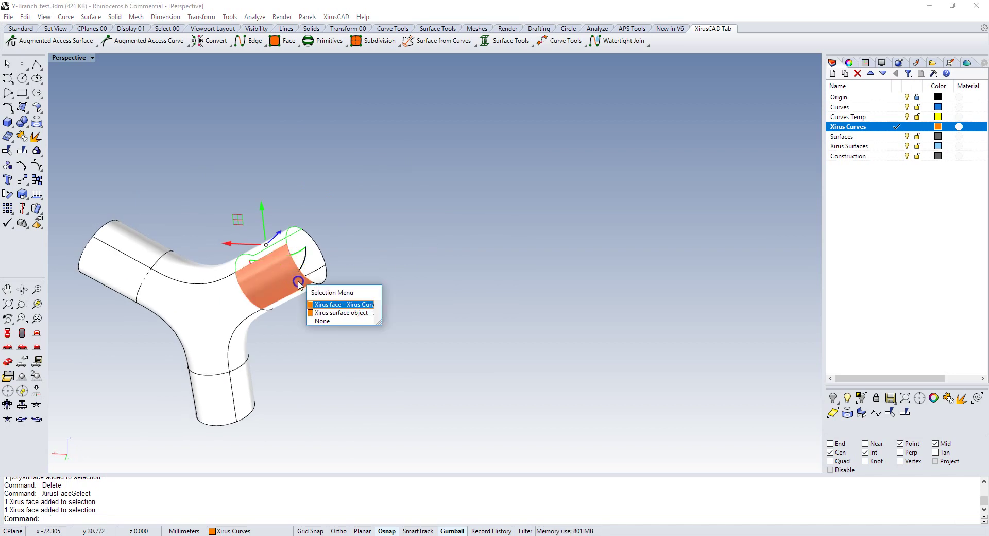
{"action": "left_click", "coordinate": [330, 302]}
{"action": "left_click", "coordinate": [318, 263]}
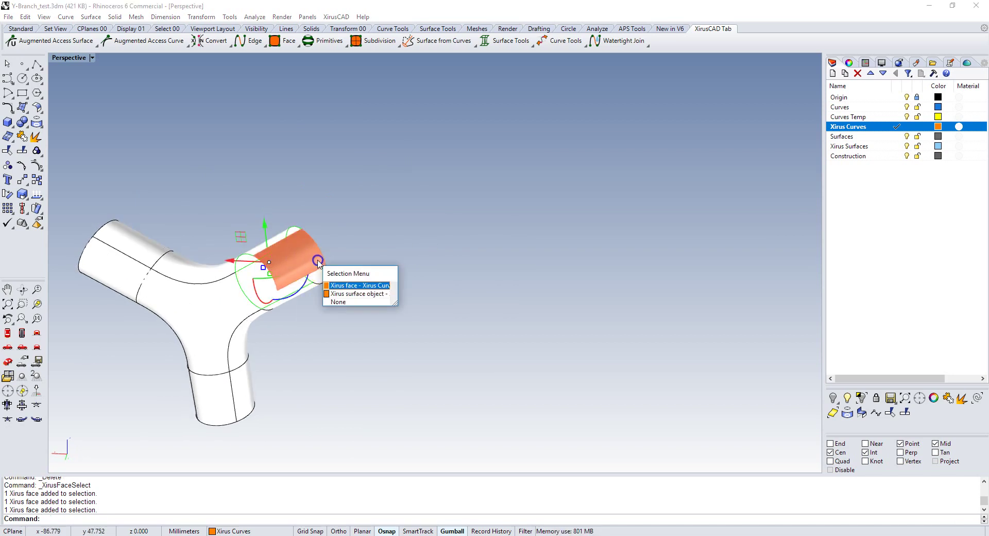
{"action": "left_click", "coordinate": [342, 286]}
{"action": "scroll", "coordinate": [316, 280], "scroll_direction": "up", "scroll_amount": 5}
{"action": "left_click", "coordinate": [320, 277]}
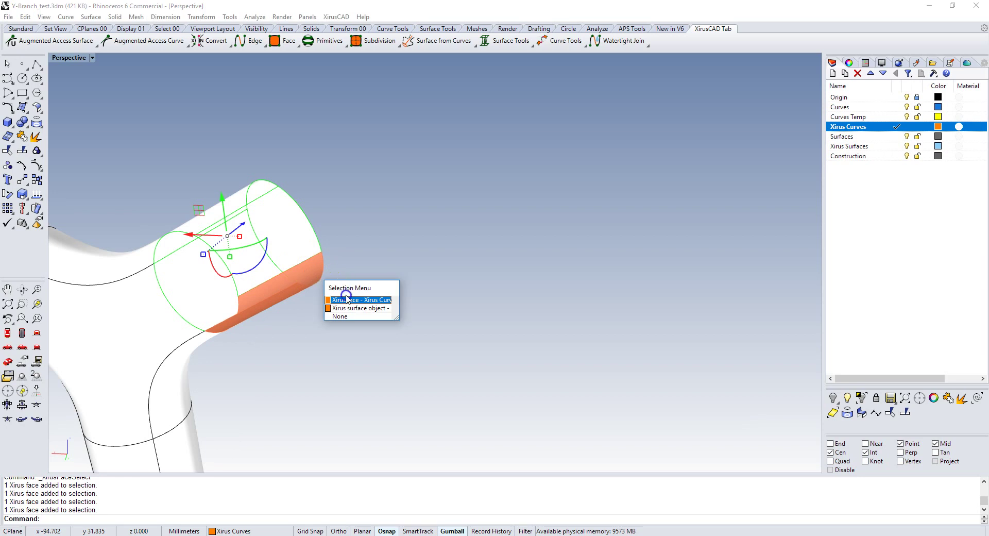
{"action": "left_click", "coordinate": [346, 299]}
{"action": "scroll", "coordinate": [497, 225], "scroll_direction": "down", "scroll_amount": 5}
{"action": "right_click_drag", "start_coordinate": [496, 225], "coordinate": [505, 209]}
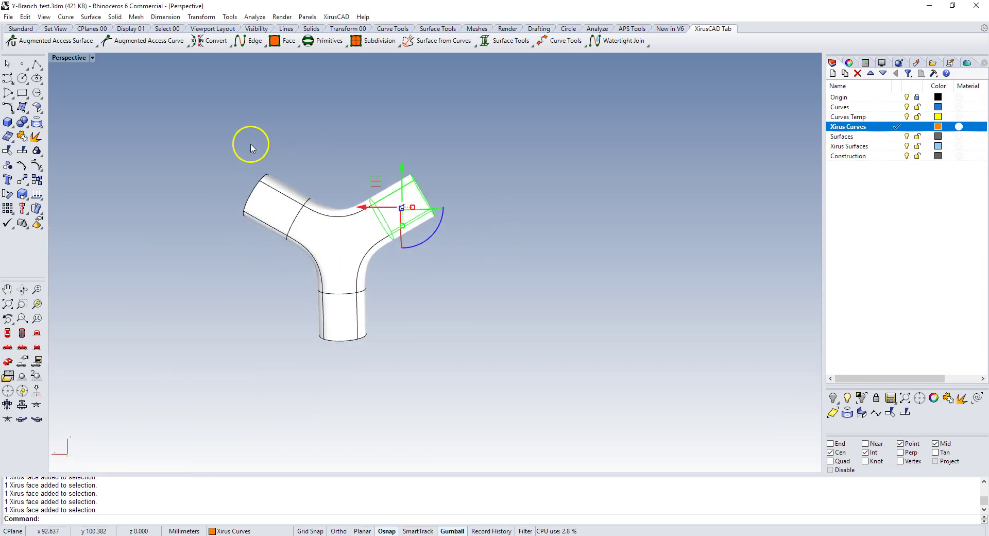
{"action": "right_click_drag", "start_coordinate": [384, 225], "coordinate": [572, 212]}
{"action": "scroll", "coordinate": [426, 148], "scroll_direction": "up", "scroll_amount": 2}
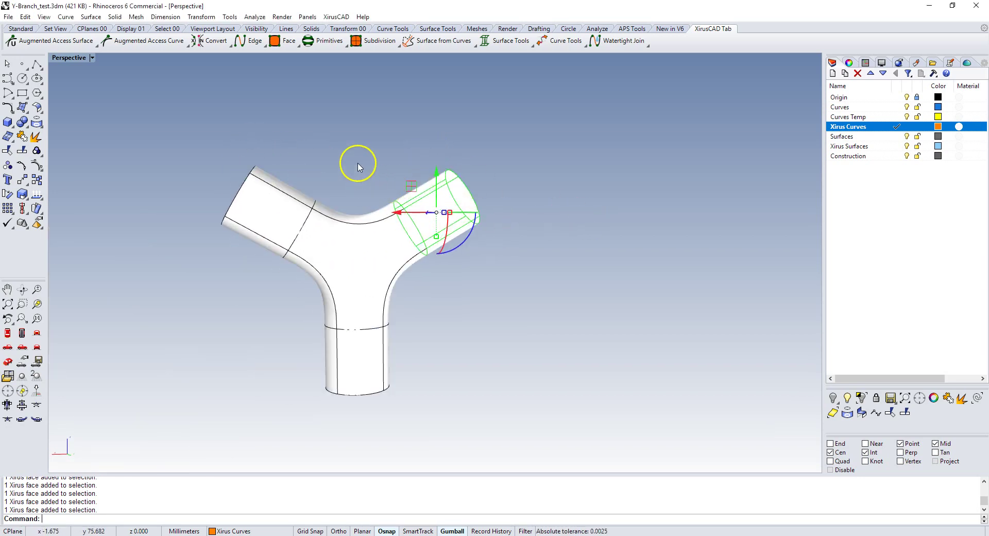
Step: Trial-move the selected arm-end faces, then switch to the Front view
{"action": "mouse_move", "coordinate": [412, 189]}
{"action": "left_mouse_down"}
{"action": "mouse_move", "coordinate": [480, 178]}
{"action": "mouse_move", "coordinate": [395, 151]}
{"action": "mouse_move", "coordinate": [428, 199]}
{"action": "left_mouse_up"}
{"action": "scroll", "coordinate": [504, 320], "scroll_direction": "down", "scroll_amount": 5}
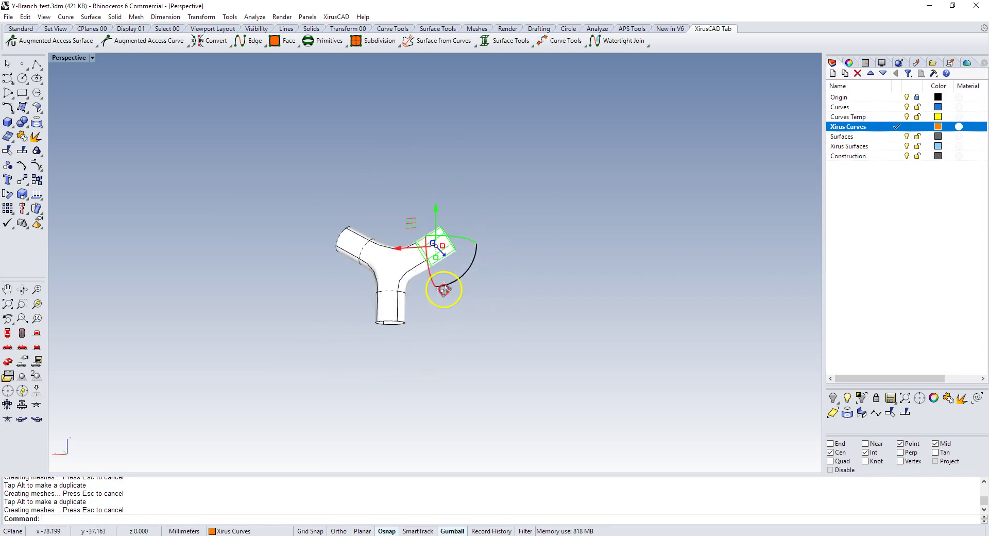
{"action": "right_click", "coordinate": [560, 264]}
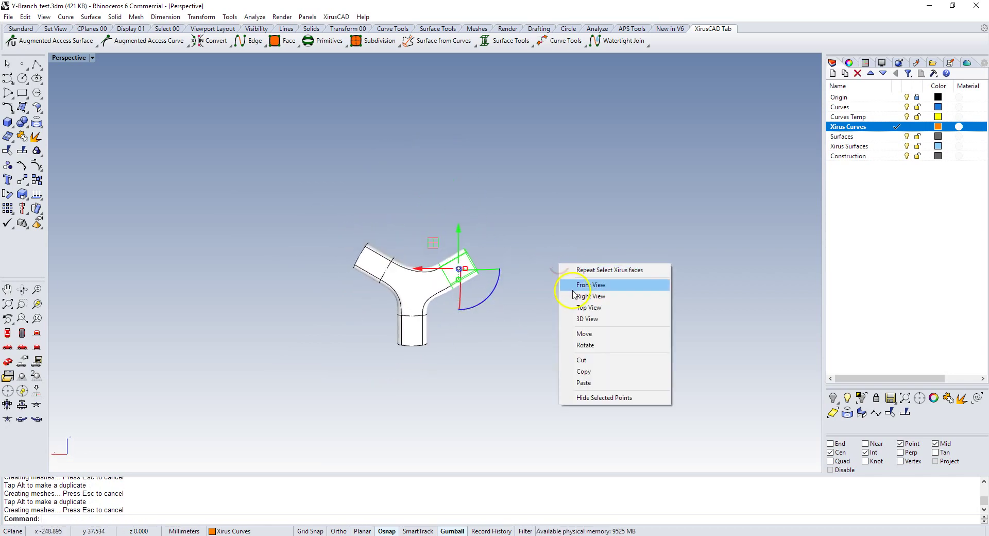
{"action": "left_click", "coordinate": [588, 285]}
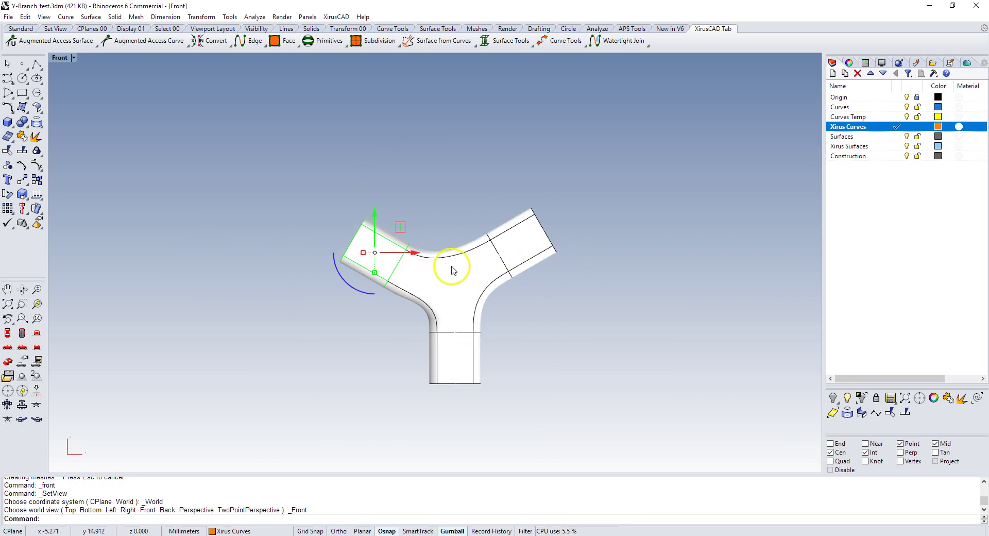
Step: Trial-move and rotate the left arm end, then undo those edits three times
{"action": "scroll", "coordinate": [424, 258], "scroll_direction": "up", "scroll_amount": 2}
{"action": "mouse_move", "coordinate": [386, 225]}
{"action": "left_mouse_down"}
{"action": "mouse_move", "coordinate": [405, 205]}
{"action": "mouse_move", "coordinate": [362, 253]}
{"action": "left_mouse_up"}
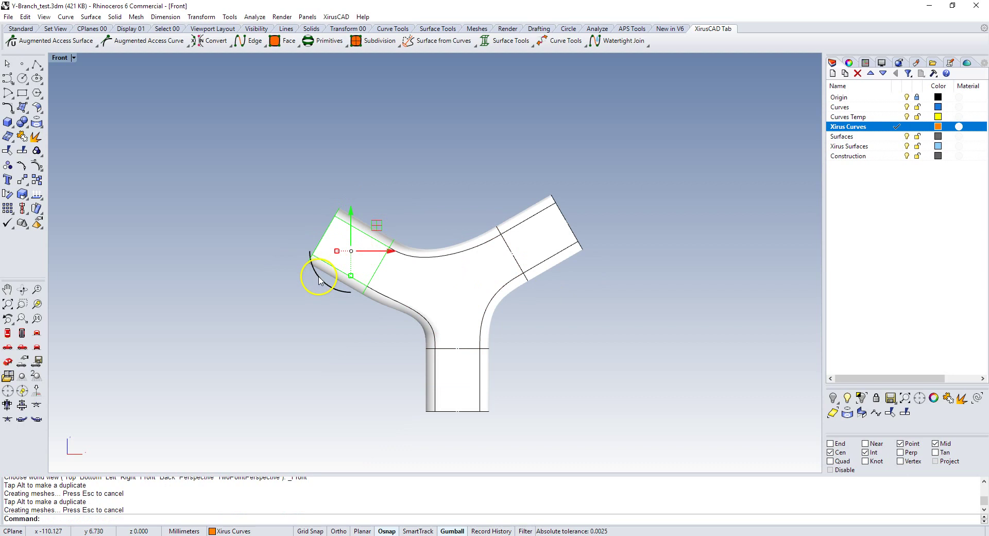
{"action": "left_click_drag", "start_coordinate": [319, 280], "coordinate": [333, 295]}
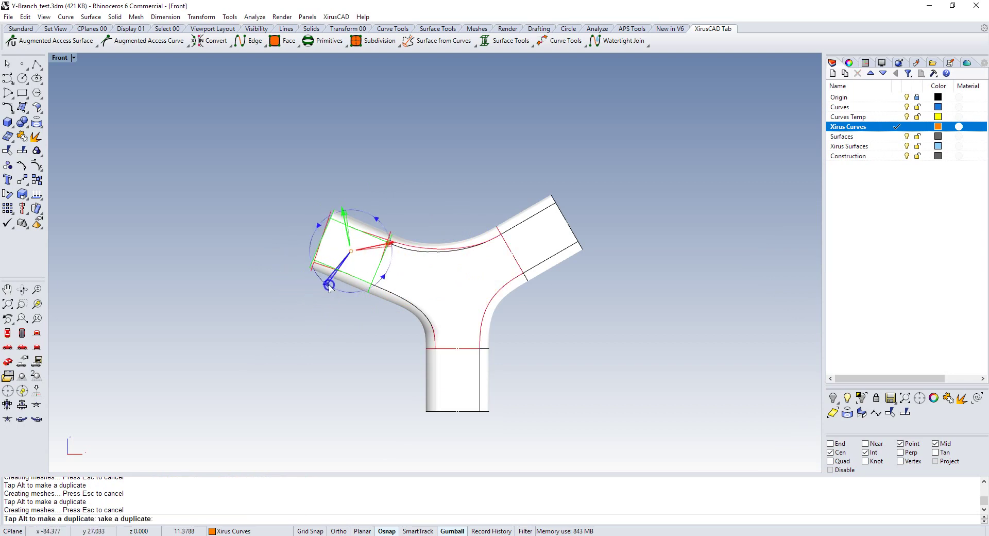
{"action": "left_click_drag", "start_coordinate": [307, 287], "coordinate": [327, 292]}
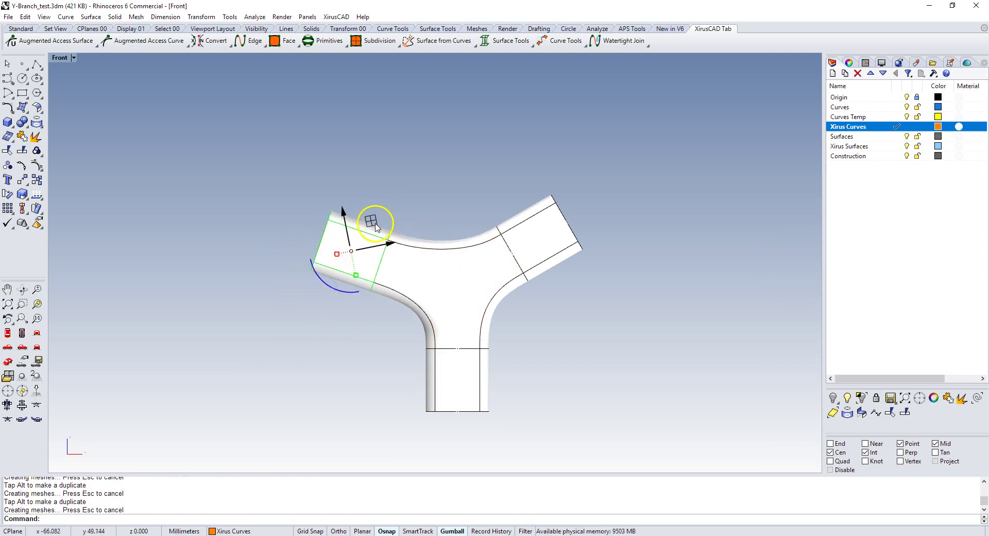
{"action": "left_click_drag", "start_coordinate": [376, 228], "coordinate": [382, 288]}
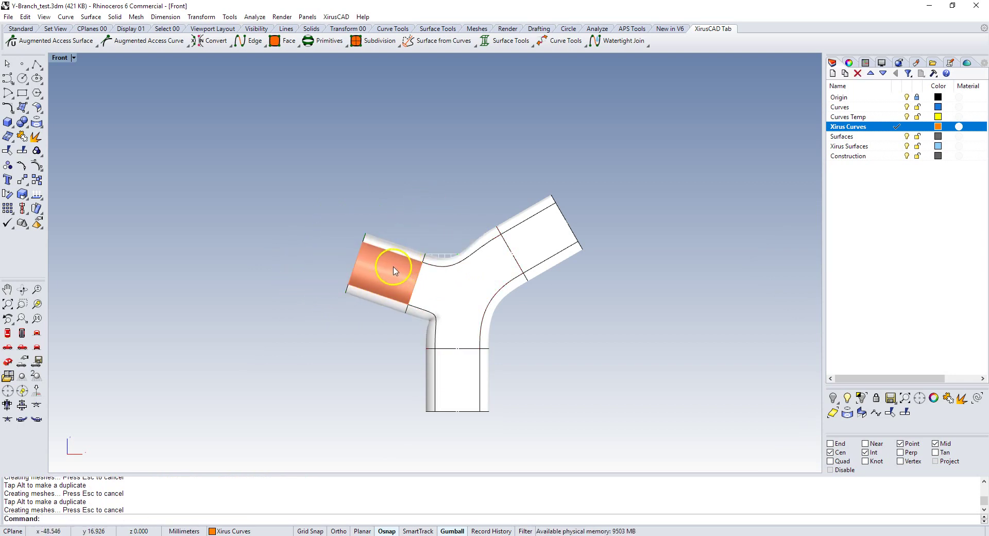
{"action": "key", "text": "ctrl+z"}
{"action": "key", "text": "ctrl+z"}
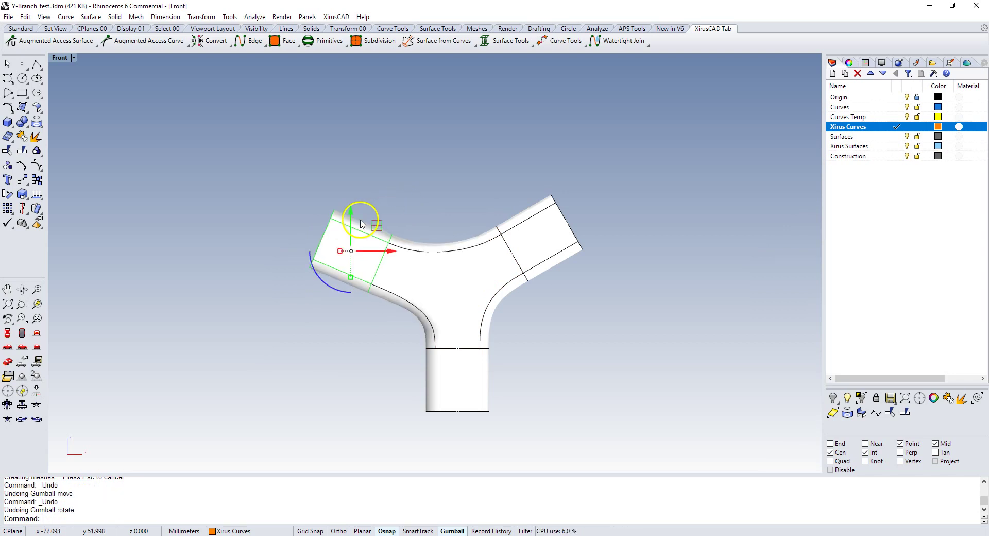
{"action": "key", "text": "ctrl+z"}
{"action": "key", "text": "ctrl+z"}
{"action": "key", "text": "ctrl+z"}
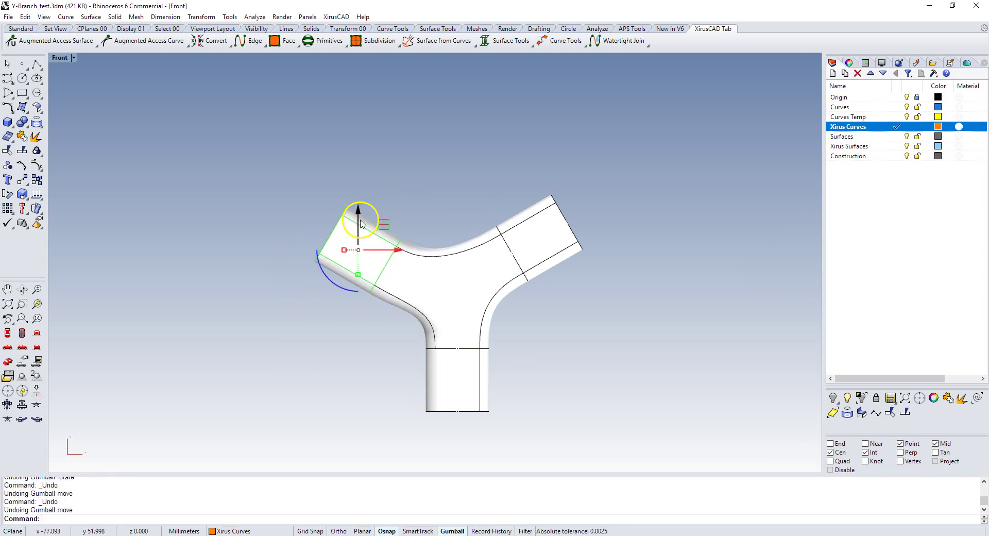
{"action": "key", "text": "ctrl+z"}
Step: Switch back to the 3D perspective view and orbit and zoom around the Y-branch
{"action": "right_click", "coordinate": [272, 261]}
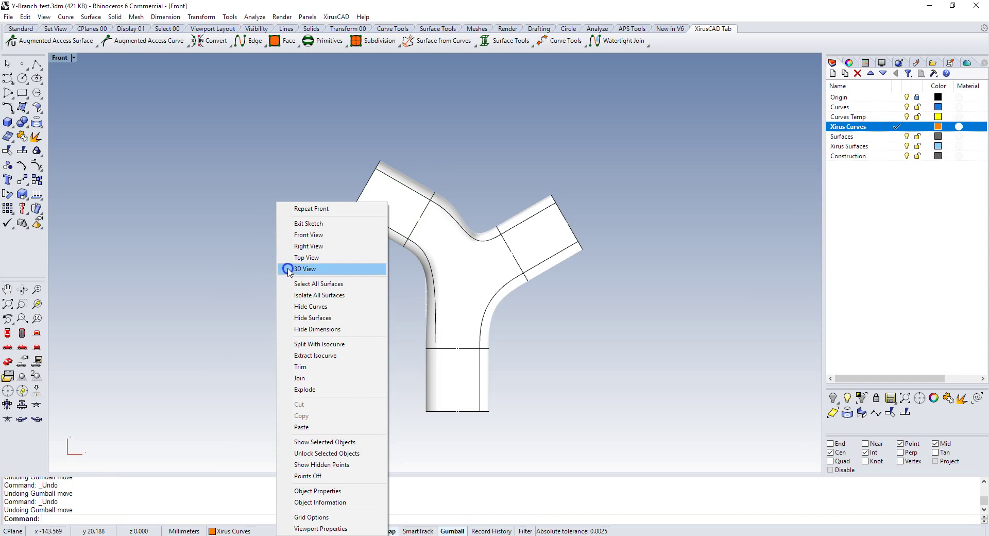
{"action": "left_click", "coordinate": [287, 267]}
{"action": "right_click_drag", "start_coordinate": [477, 263], "coordinate": [523, 282]}
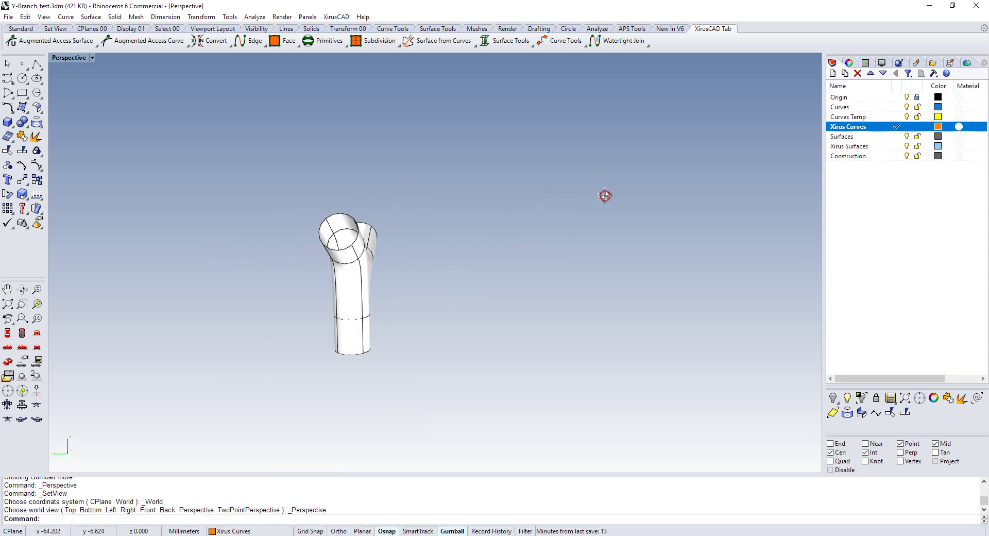
{"action": "scroll", "coordinate": [523, 282], "scroll_direction": "up", "scroll_amount": 3}
{"action": "mouse_move", "coordinate": [391, 350]}
{"action": "right_mouse_down"}
{"action": "mouse_move", "coordinate": [371, 351]}
{"action": "mouse_move", "coordinate": [493, 348]}
{"action": "mouse_move", "coordinate": [465, 364]}
{"action": "mouse_move", "coordinate": [385, 359]}
{"action": "mouse_move", "coordinate": [496, 349]}
{"action": "mouse_move", "coordinate": [521, 366]}
{"action": "mouse_move", "coordinate": [638, 265]}
{"action": "mouse_move", "coordinate": [437, 278]}
{"action": "mouse_move", "coordinate": [583, 269]}
{"action": "mouse_move", "coordinate": [516, 266]}
{"action": "mouse_move", "coordinate": [393, 282]}
{"action": "mouse_move", "coordinate": [459, 278]}
{"action": "right_mouse_up"}
{"action": "mouse_move", "coordinate": [232, 315]}
{"action": "right_mouse_down"}
{"action": "mouse_move", "coordinate": [261, 287]}
{"action": "mouse_move", "coordinate": [388, 330]}
{"action": "mouse_move", "coordinate": [441, 307]}
{"action": "right_mouse_up"}
{"action": "left_click", "coordinate": [114, 276]}
{"action": "scroll", "coordinate": [413, 336], "scroll_direction": "up", "scroll_amount": 3}
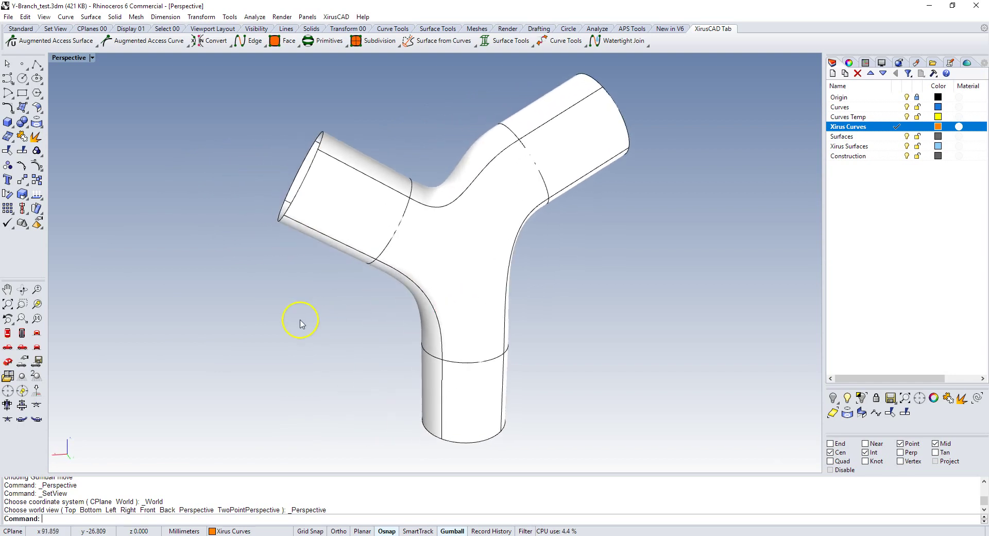